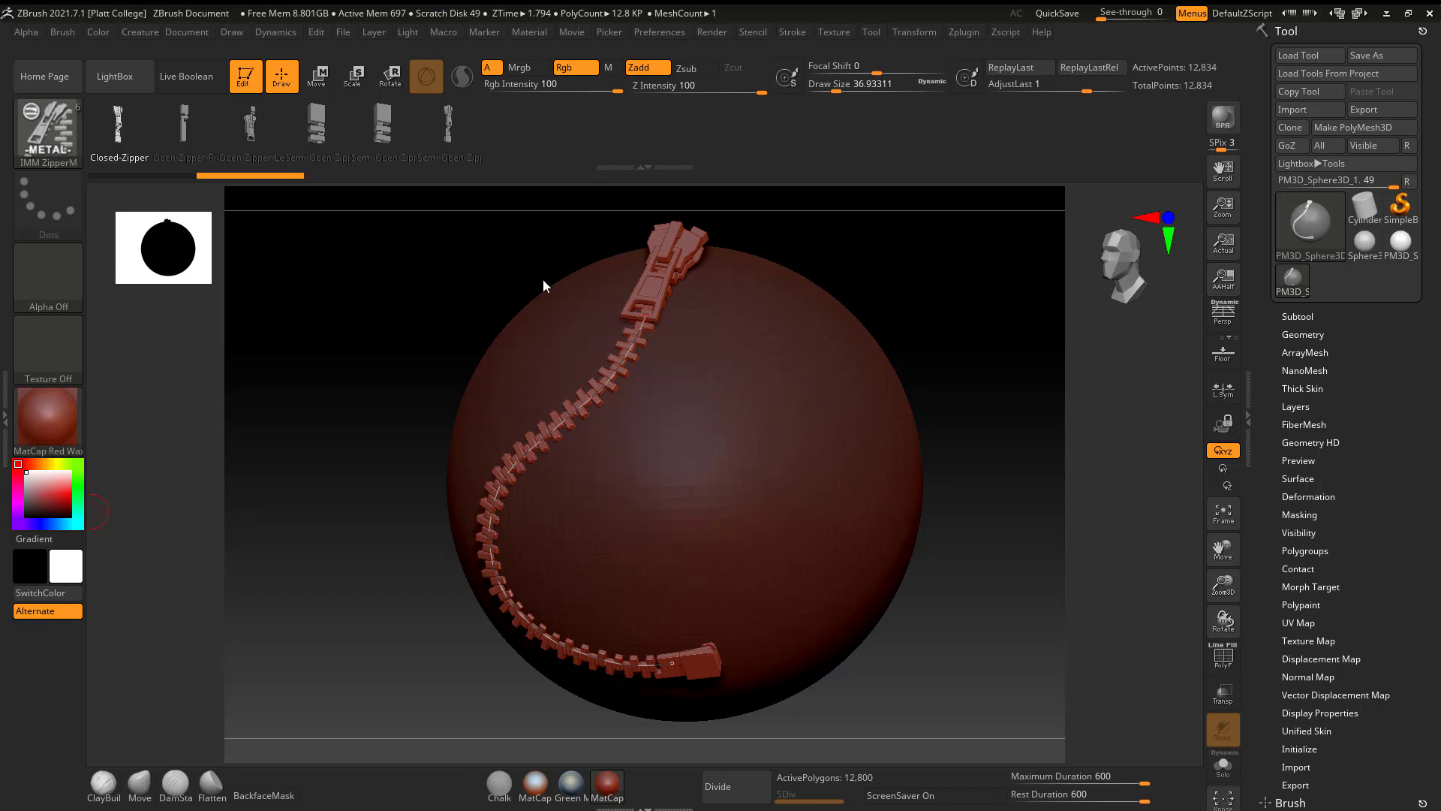
Step: Draw more zipper curves down the sphere beside the first one with the IMM ZipperM brush
click(57, 129)
click(773, 638)
mouse_move(913, 630)
mouse_down()
mouse_move(969, 598)
mouse_move(909, 401)
mouse_up()
drag(966, 450, 946, 453)
drag(850, 318, 814, 452)
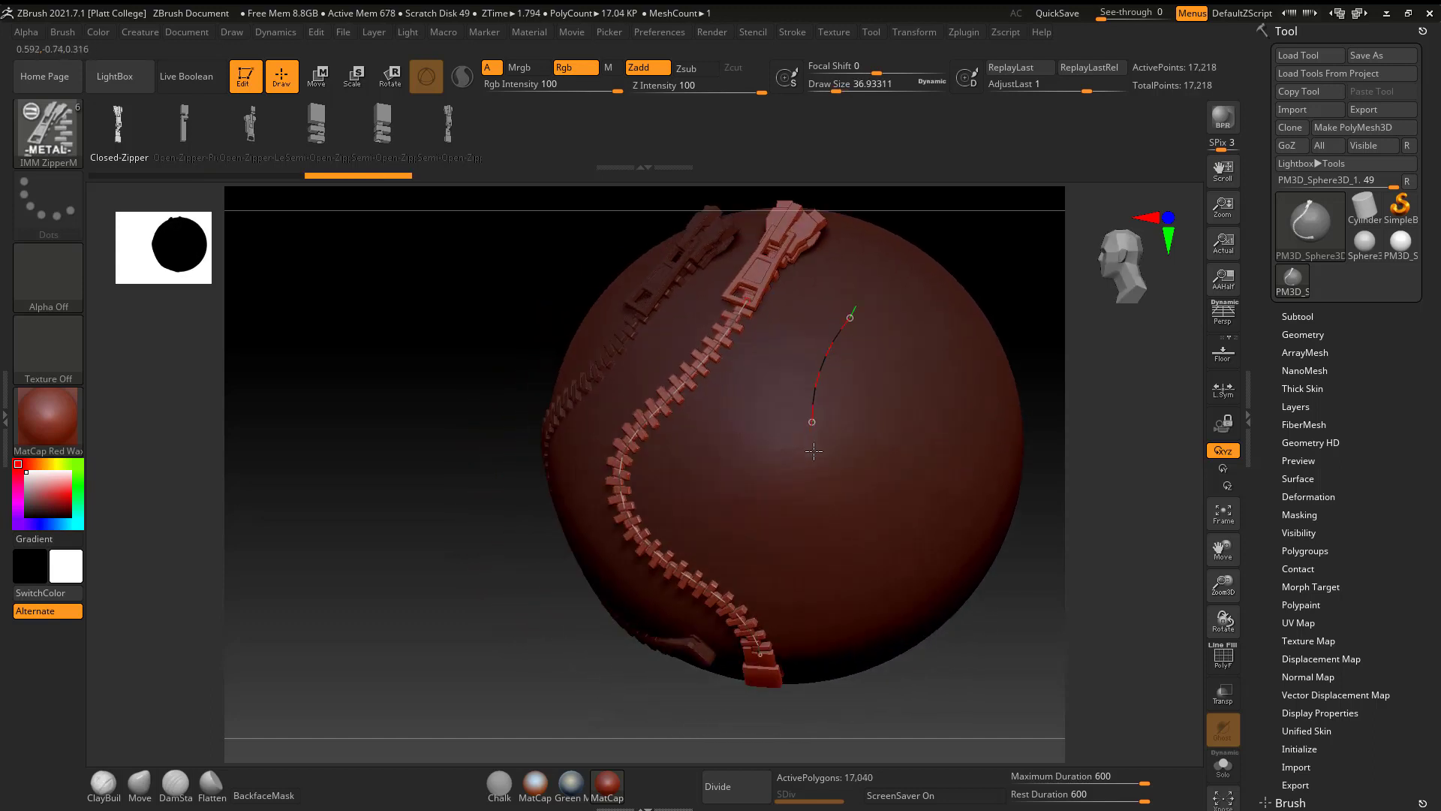
click(856, 606)
Step: Examine the newest zipper's slider, repeating teeth and end piece on the sphere from several angles
mouse_move(413, 611)
mouse_down()
mouse_move(446, 575)
mouse_move(407, 570)
mouse_move(383, 591)
mouse_up()
mouse_move(1008, 415)
mouse_down()
mouse_move(974, 418)
mouse_move(984, 398)
mouse_up()
alt+drag(1023, 323, 927, 398)
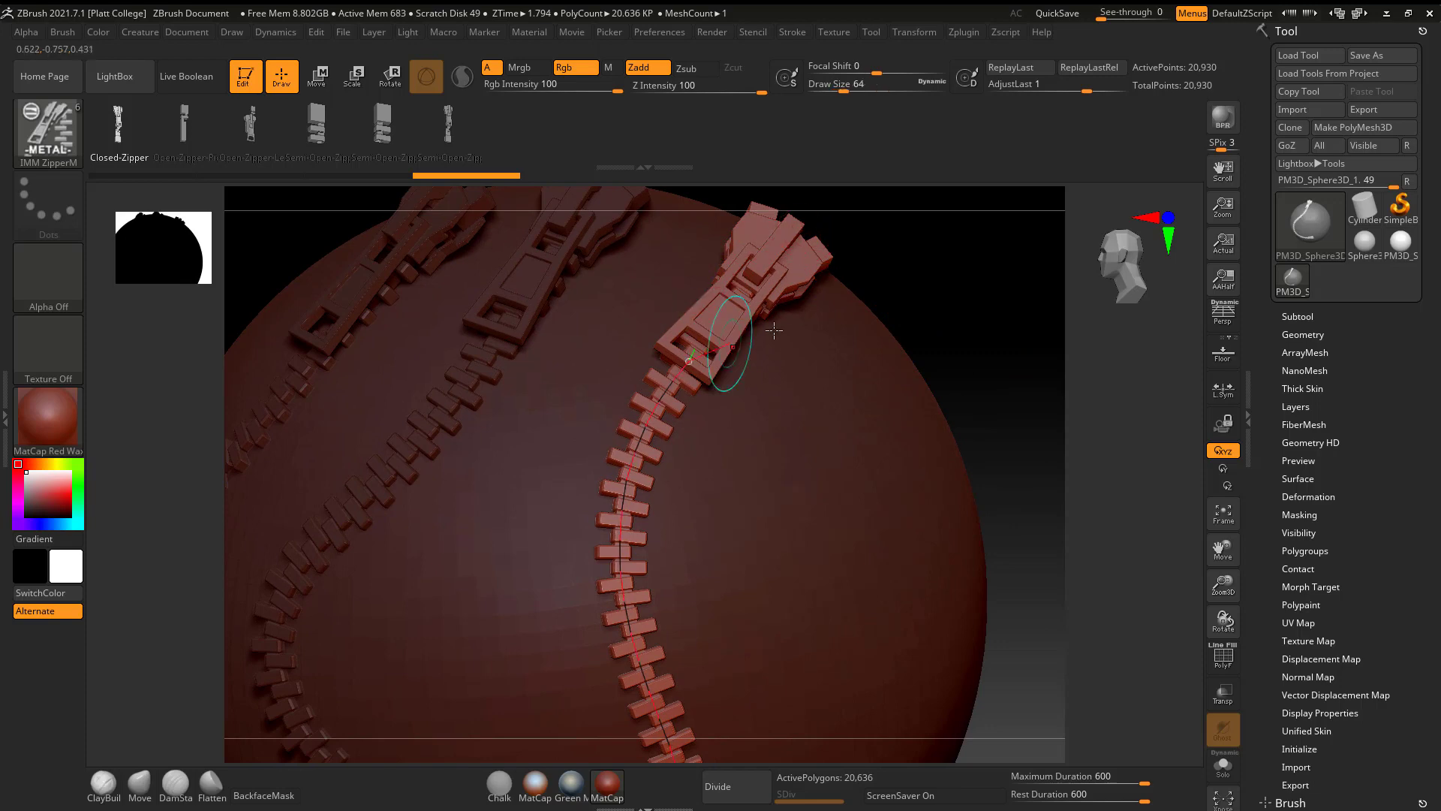
key(f)
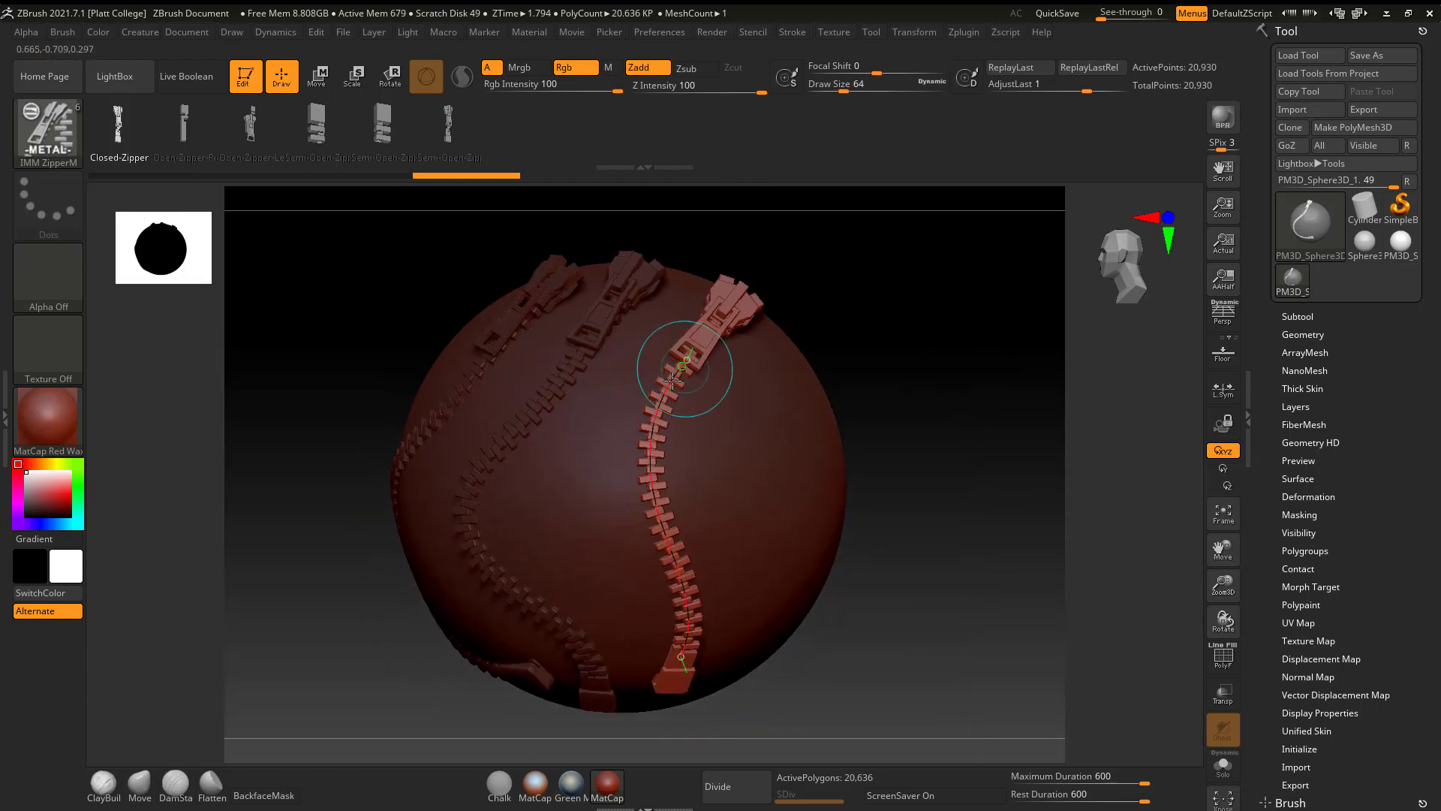
click(929, 668)
drag(932, 669, 933, 589)
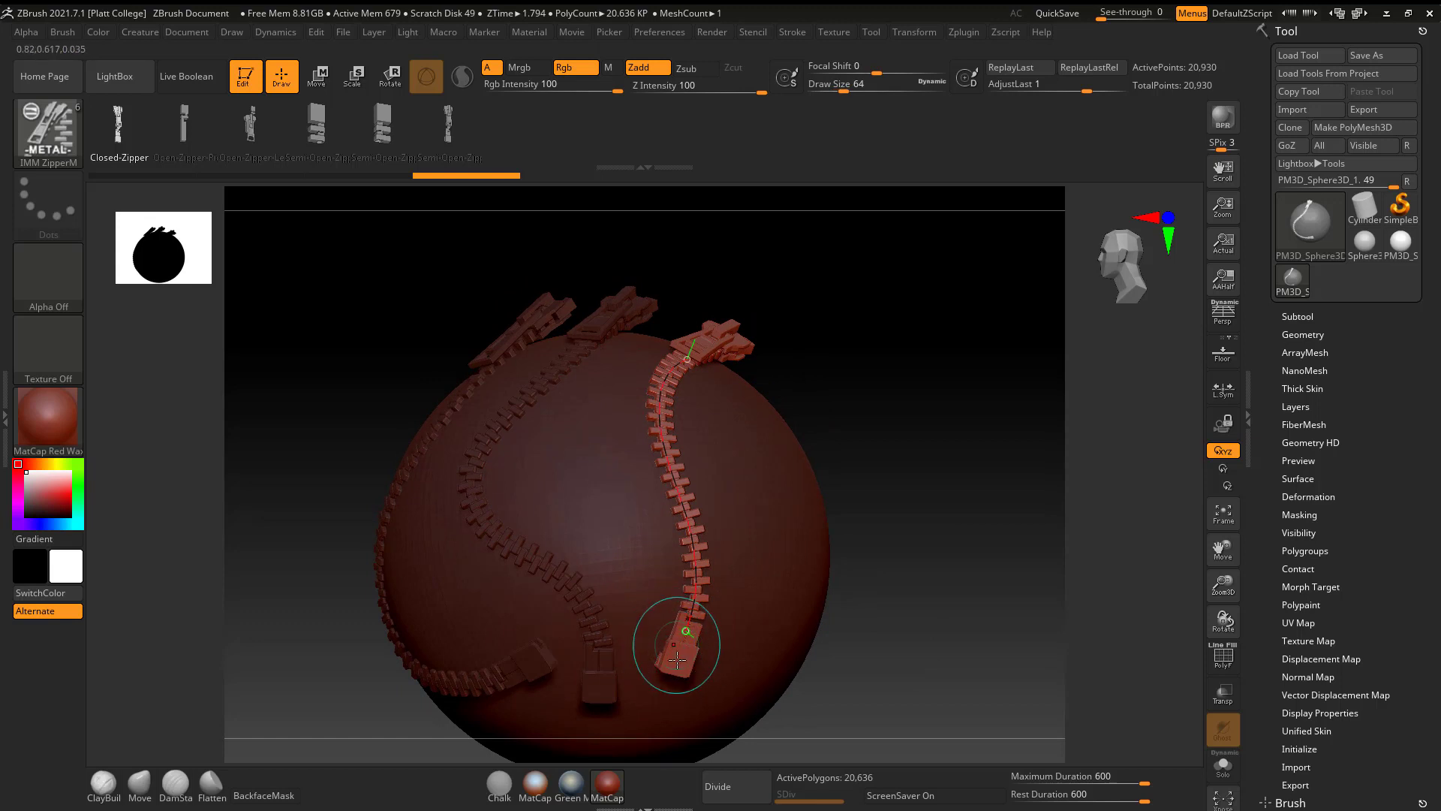
drag(833, 578, 914, 521)
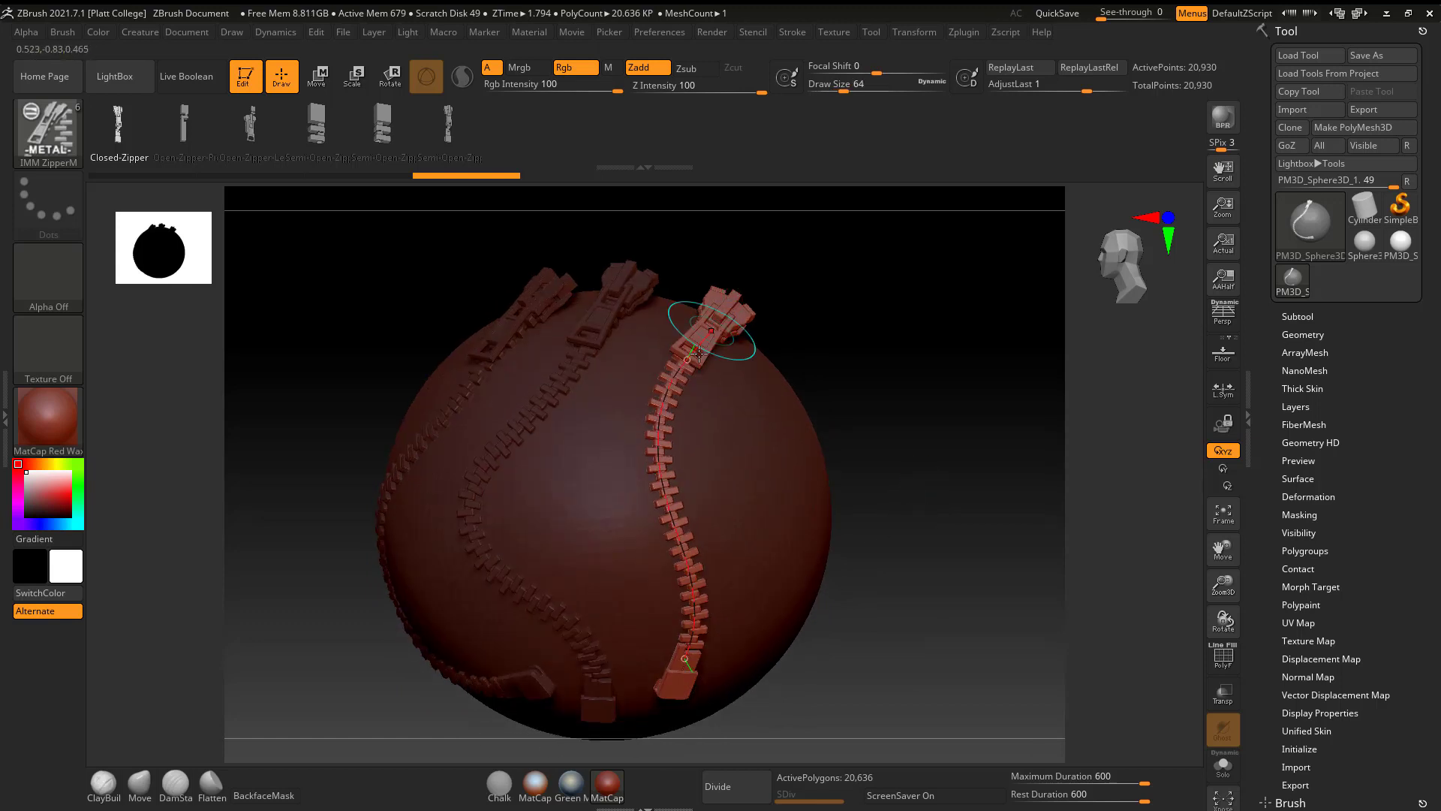
Step: Turn on the PolyFrame display to inspect the polygroups of the zipper's sections, and turn it off again
click(1237, 660)
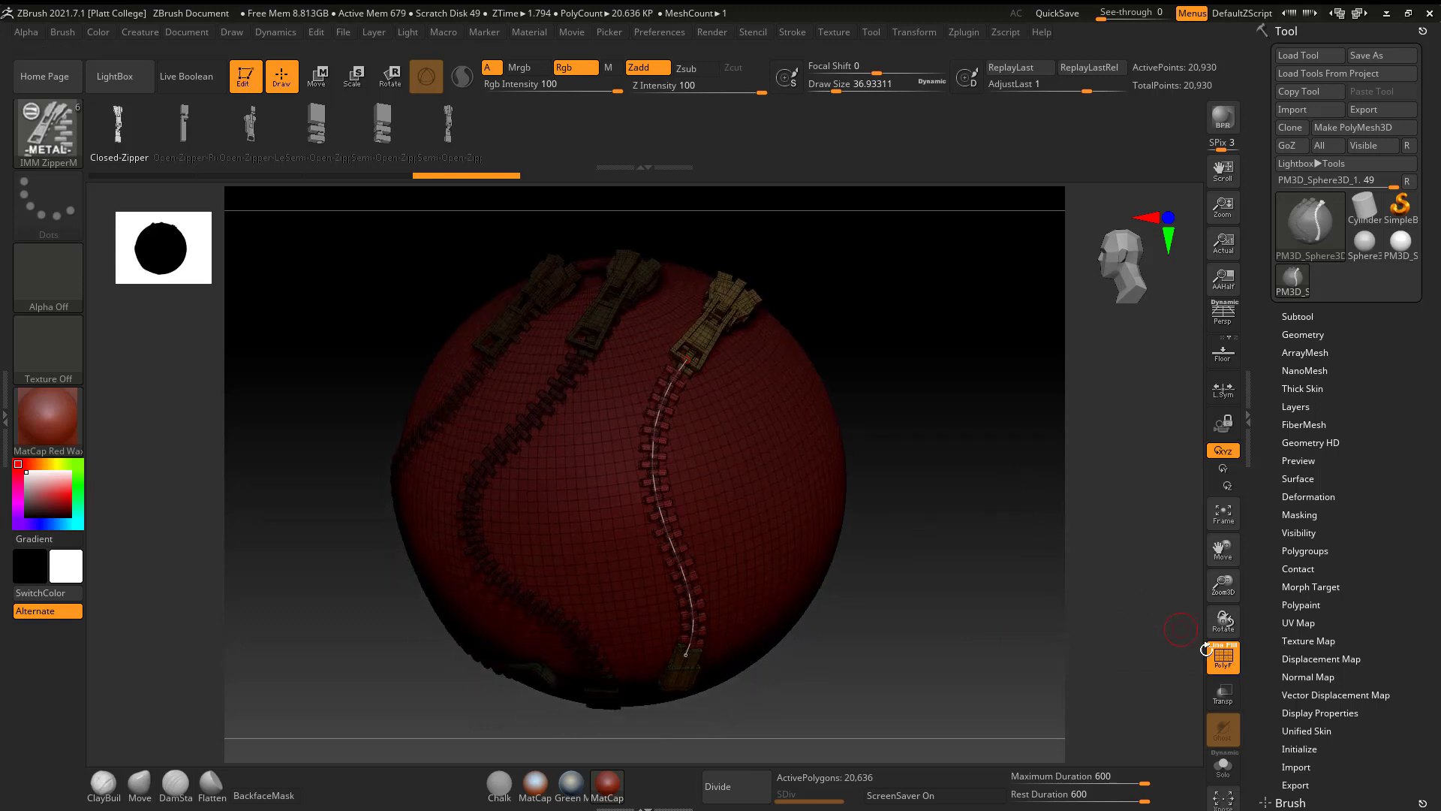
click(1217, 660)
click(1211, 650)
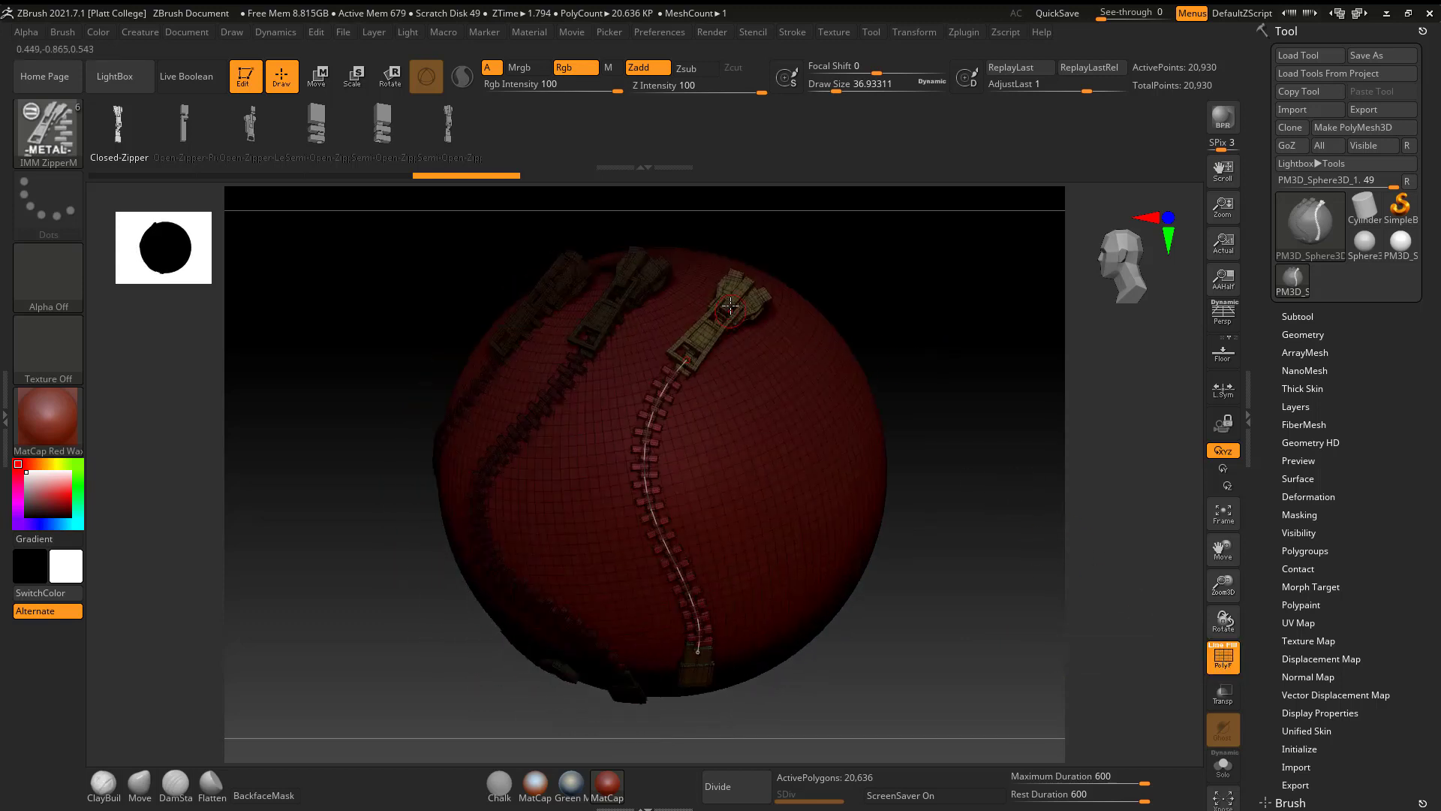
drag(917, 348, 676, 370)
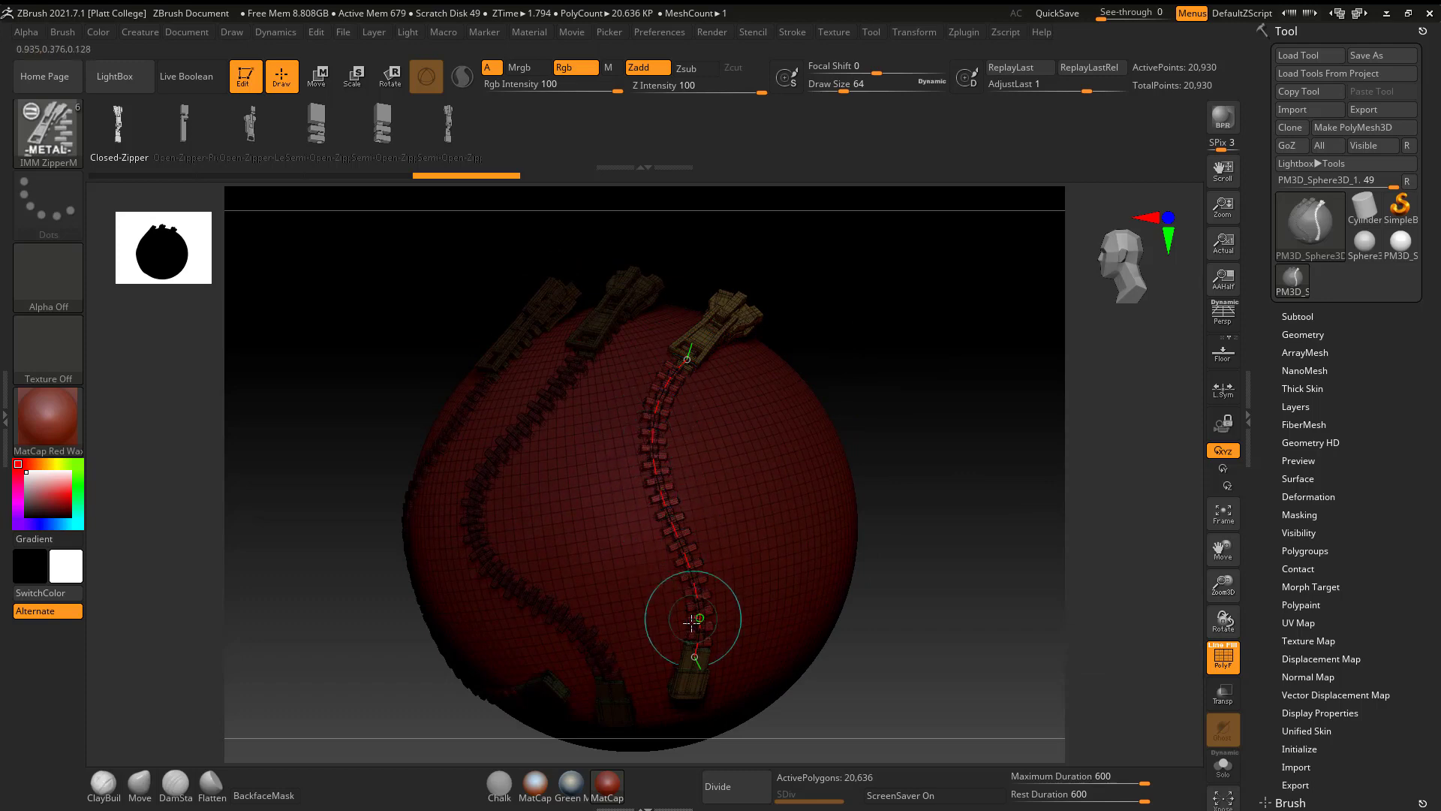
click(1224, 659)
drag(972, 462, 881, 401)
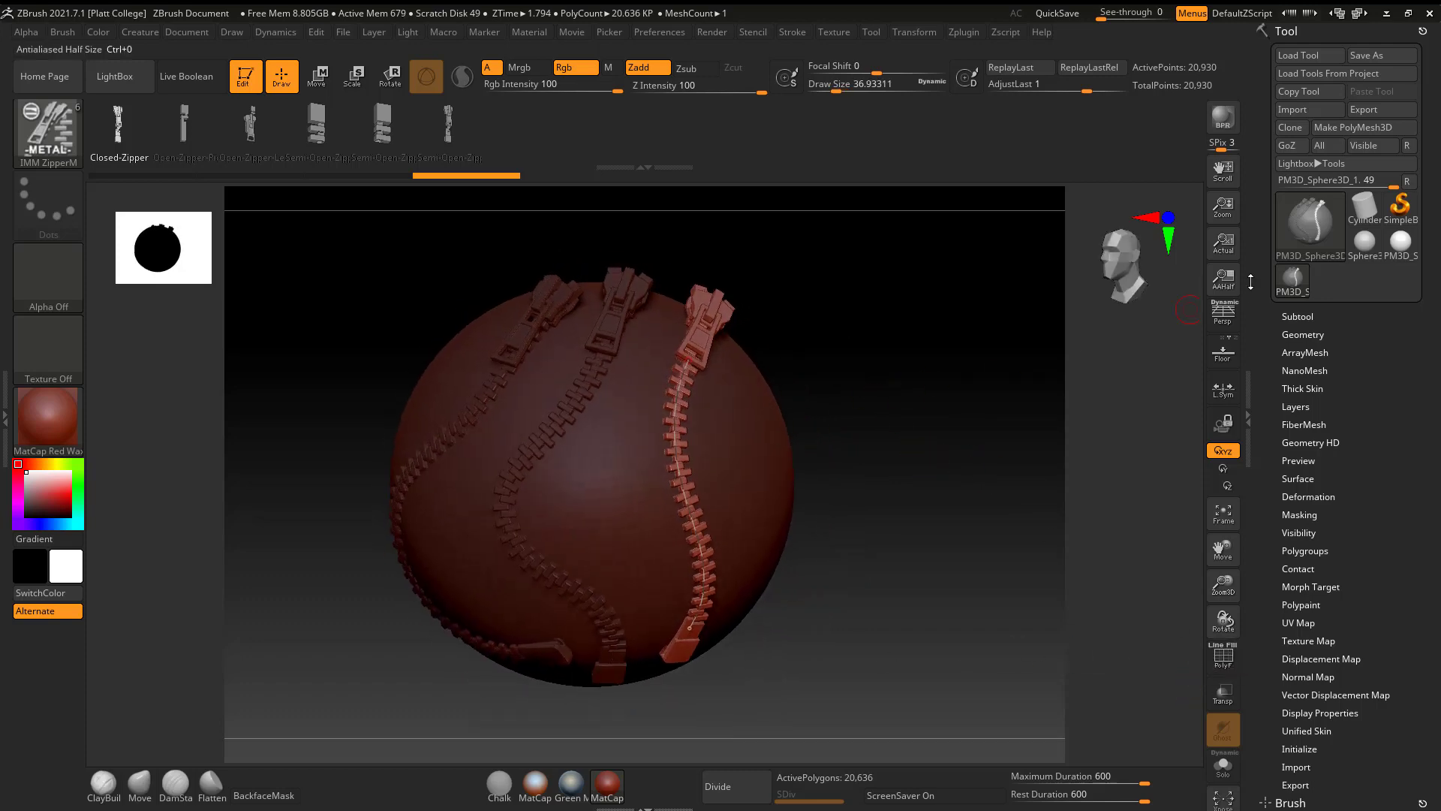
Step: Exit edit mode by switching the tool to SimpleBrush, and clear the canvas
click(1406, 210)
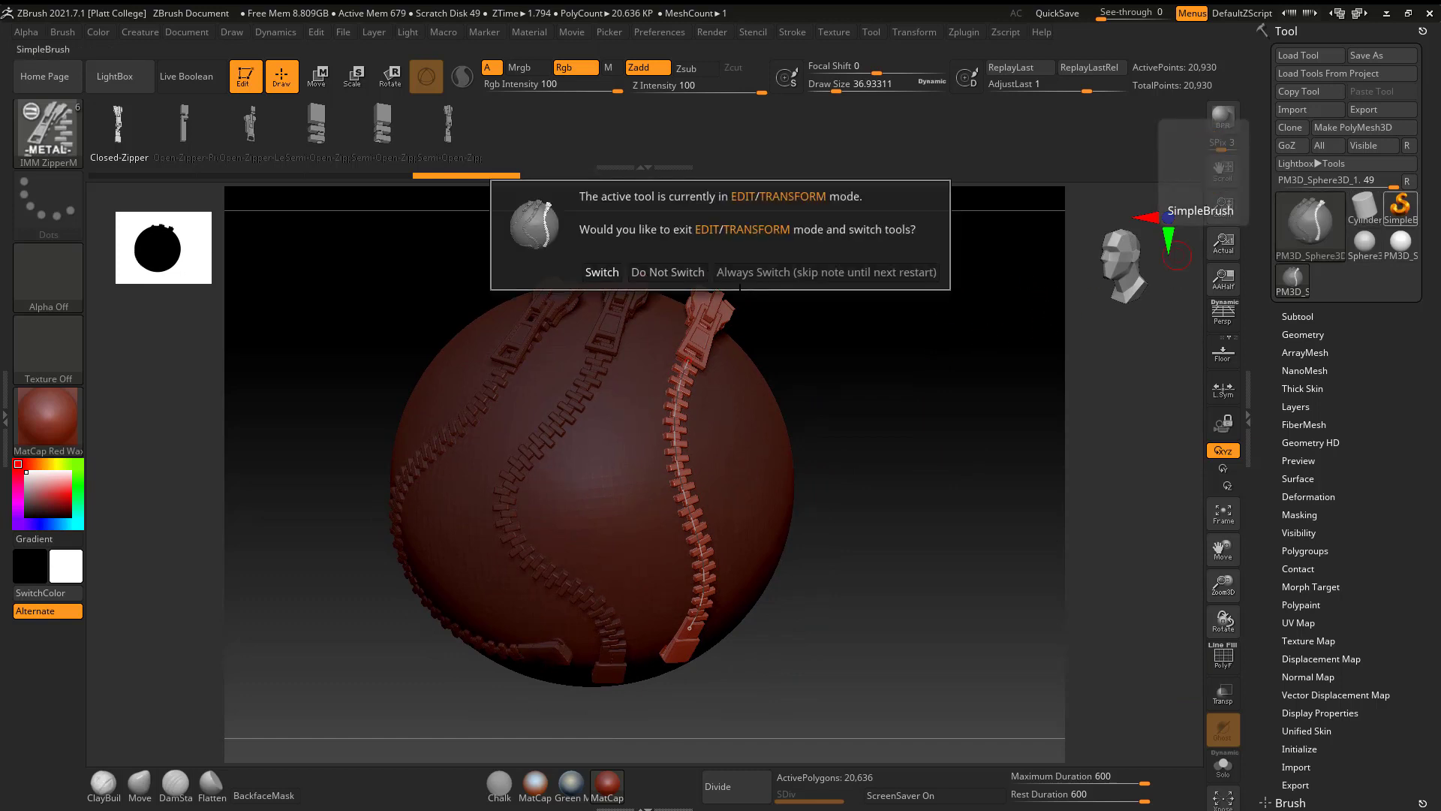
click(616, 273)
key(ctrl+n)
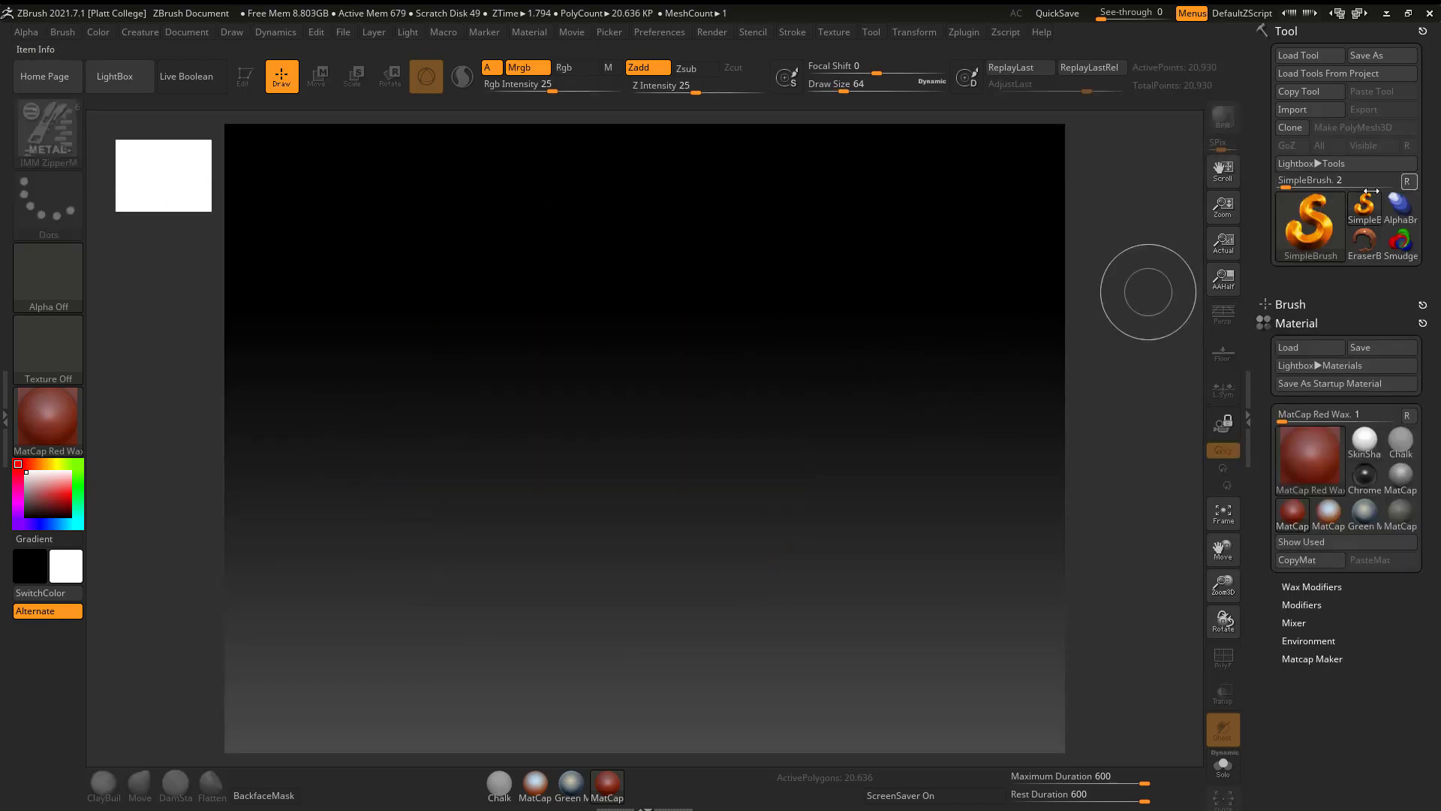
Step: Place a Cube3D primitive near the centre of the canvas and enter edit mode on it
mouse_move(1313, 216)
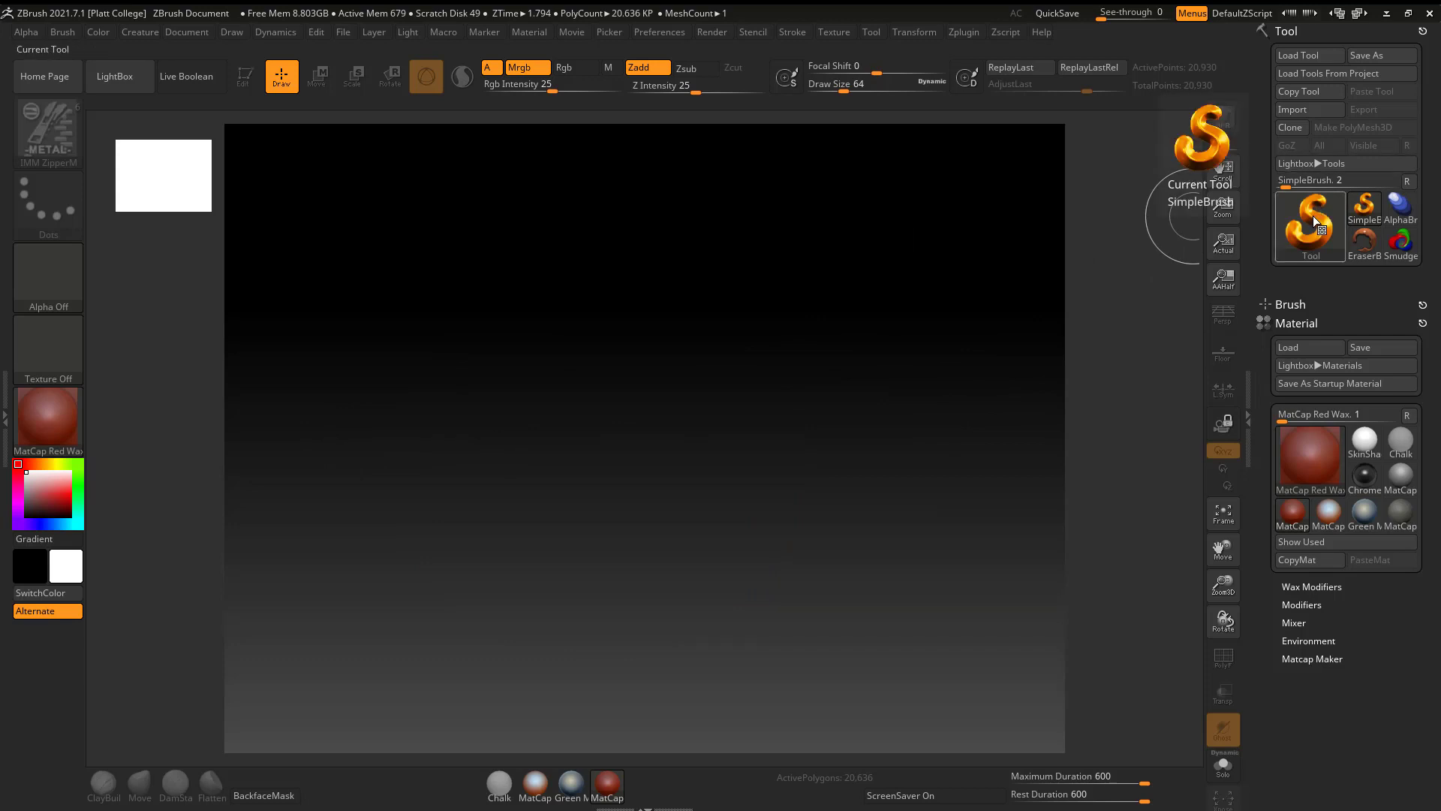
click(1313, 230)
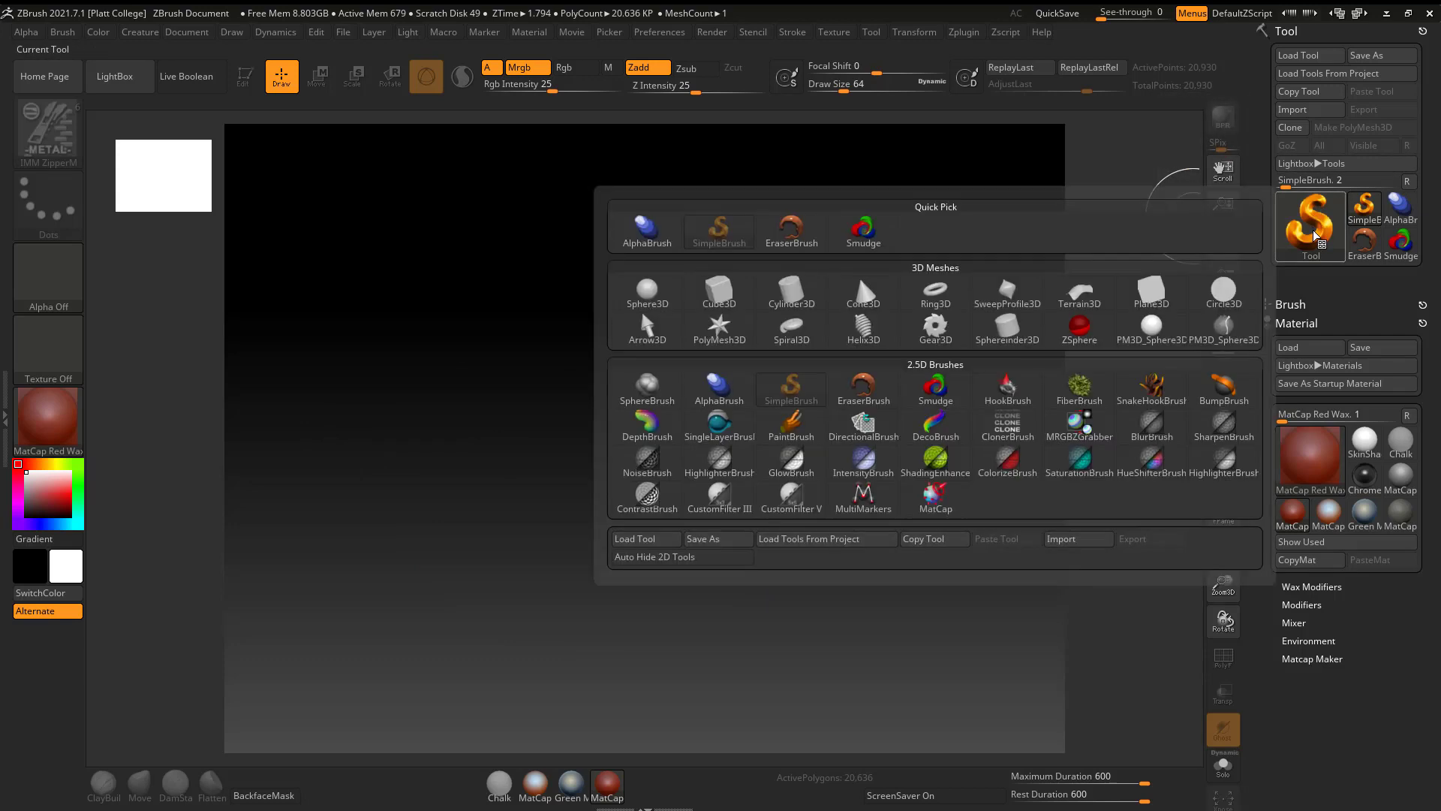
click(726, 294)
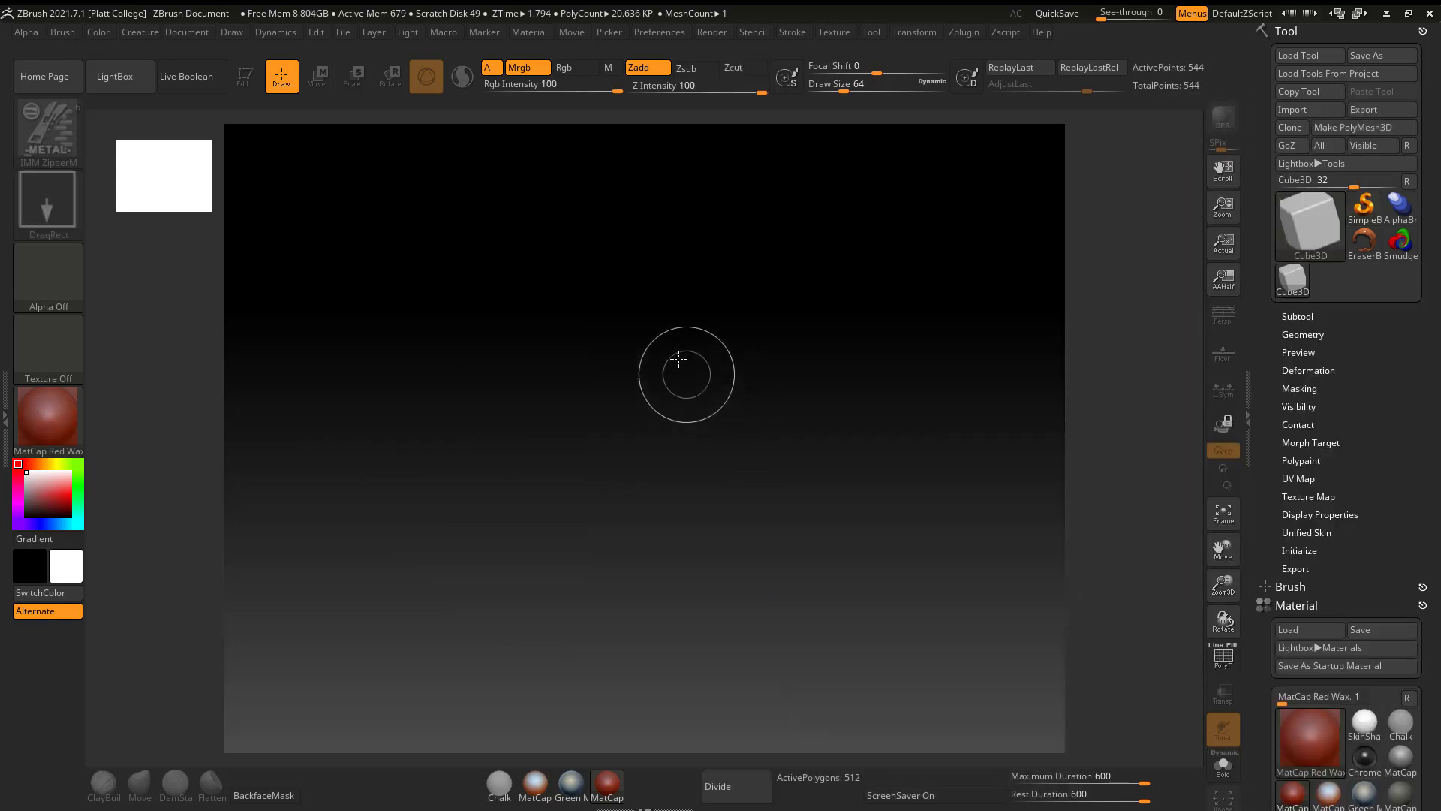
drag(675, 360, 671, 510)
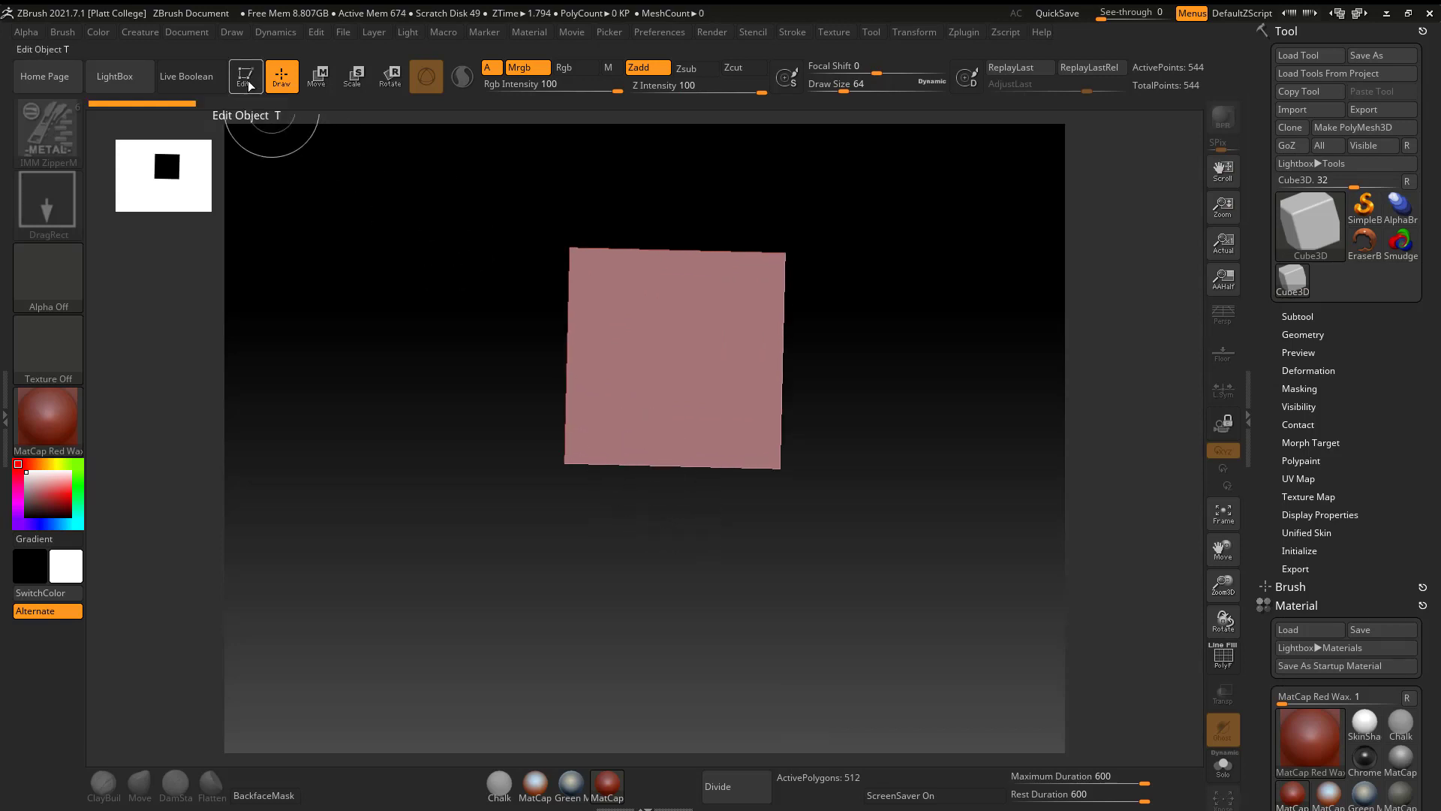
click(243, 76)
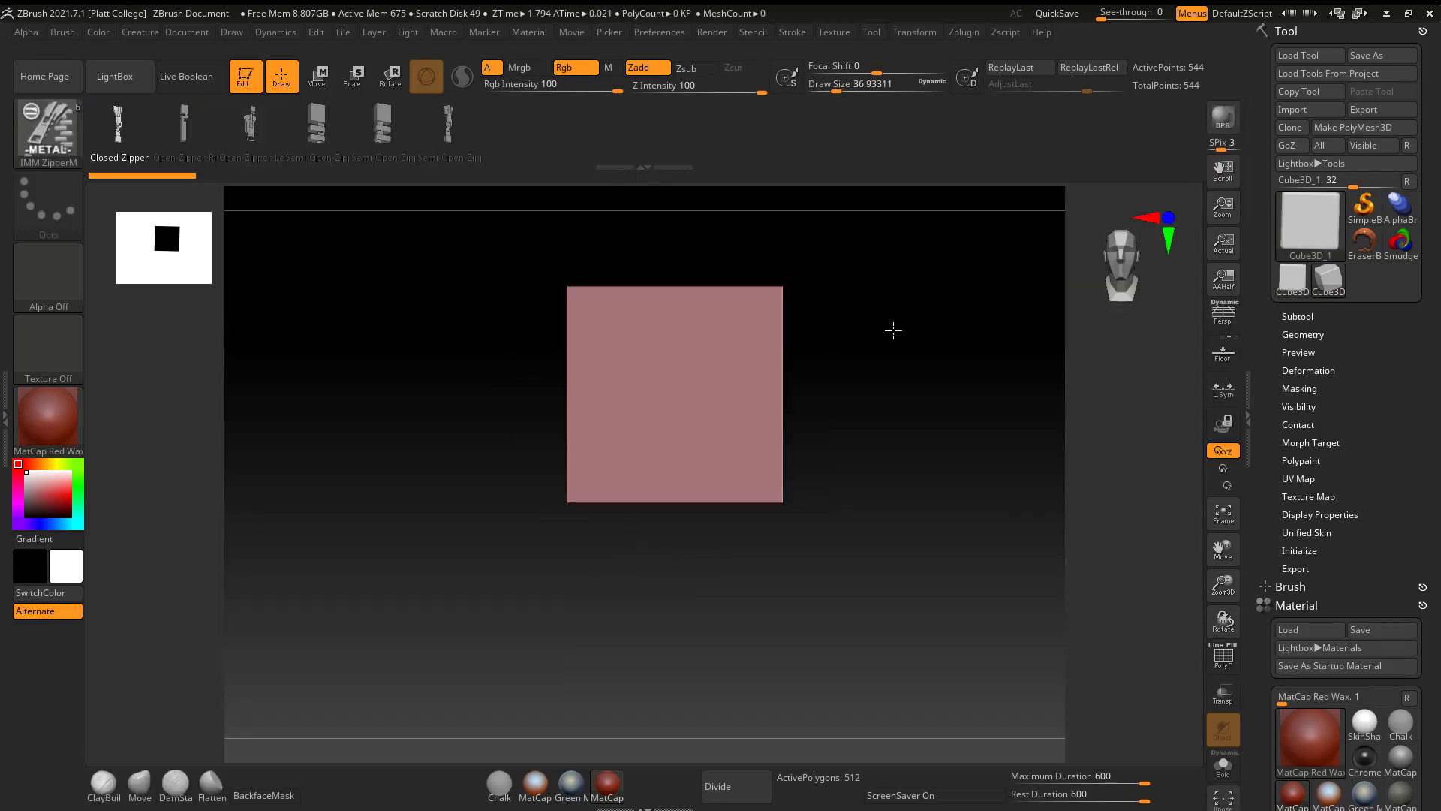
Step: Scale the cube's width and depth down to form a narrow upright bar and convert it to a PolyMesh3D
shift+drag(852, 331, 879, 315)
click(354, 76)
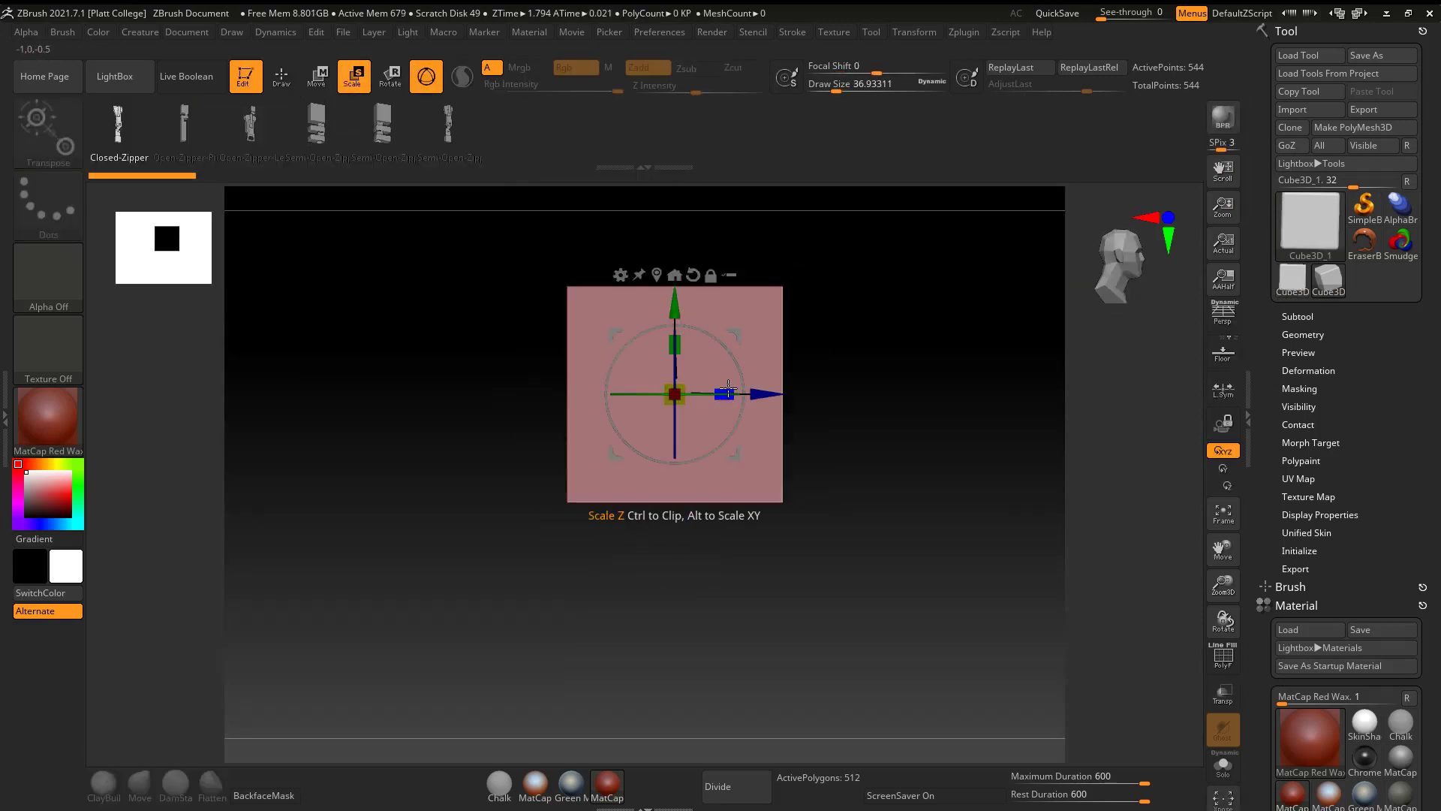
drag(724, 394, 669, 390)
shift+drag(863, 383, 745, 384)
drag(622, 391, 671, 390)
shift+drag(849, 380, 936, 378)
drag(725, 394, 710, 391)
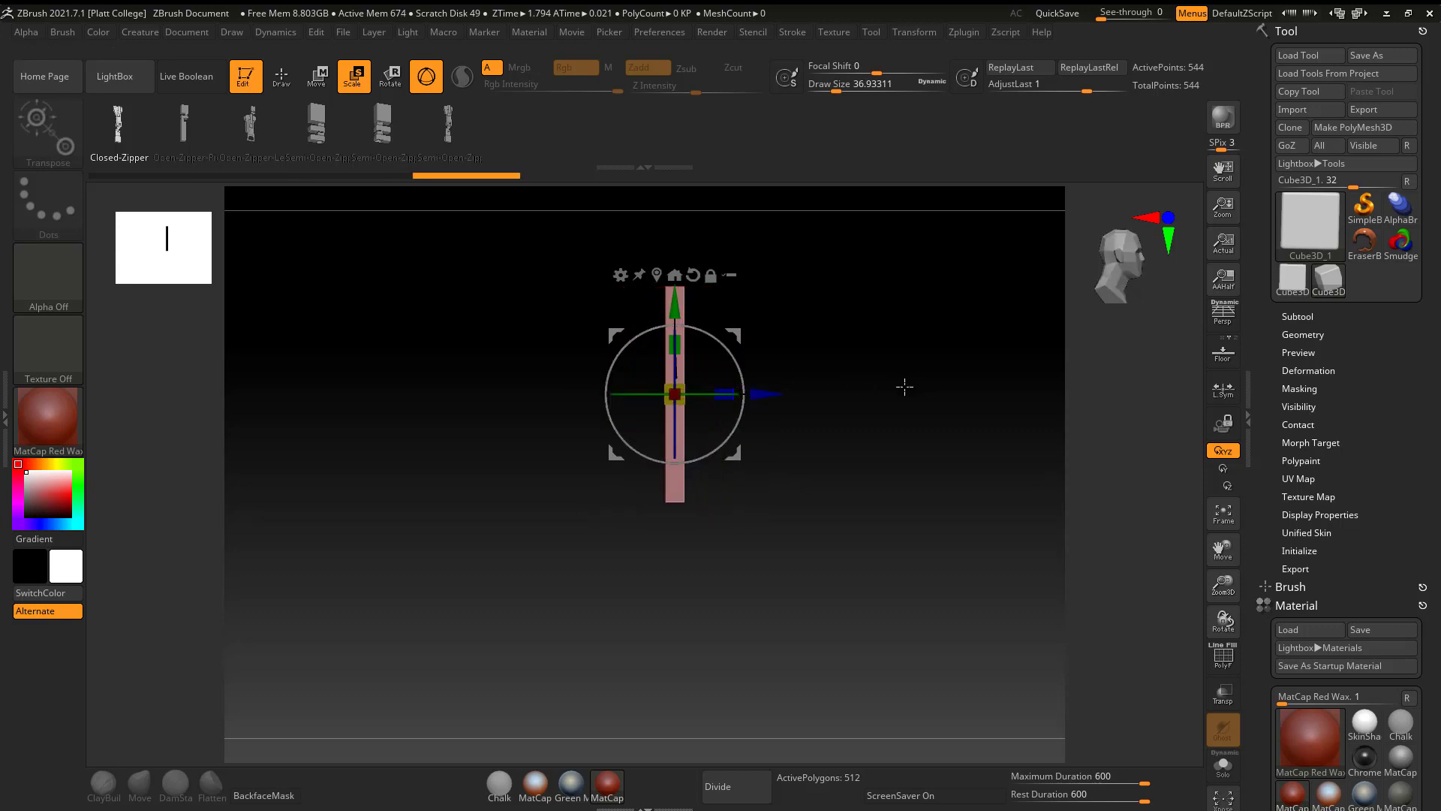
shift+drag(904, 386, 1019, 364)
alt+drag(916, 443, 834, 362)
click(1297, 316)
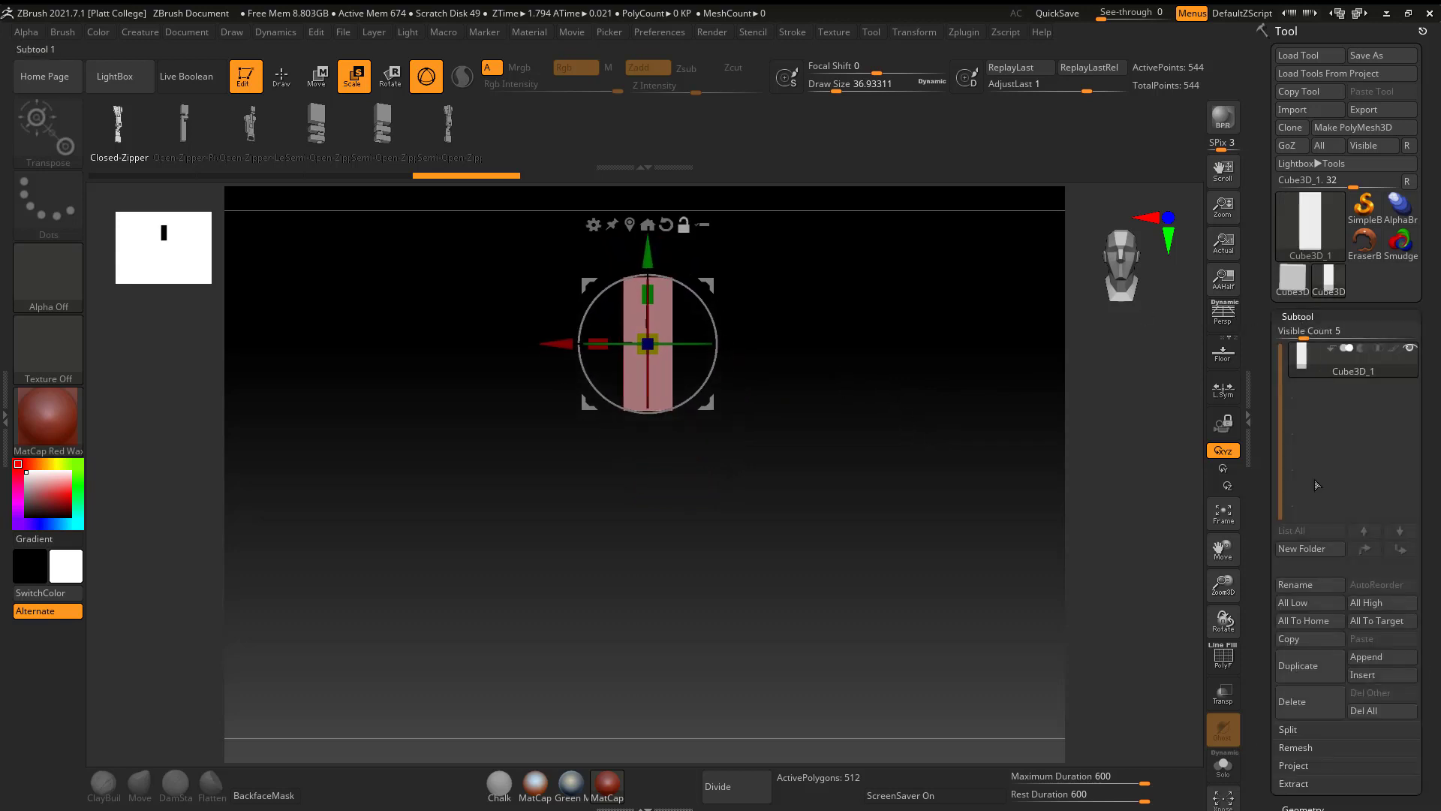
click(1366, 129)
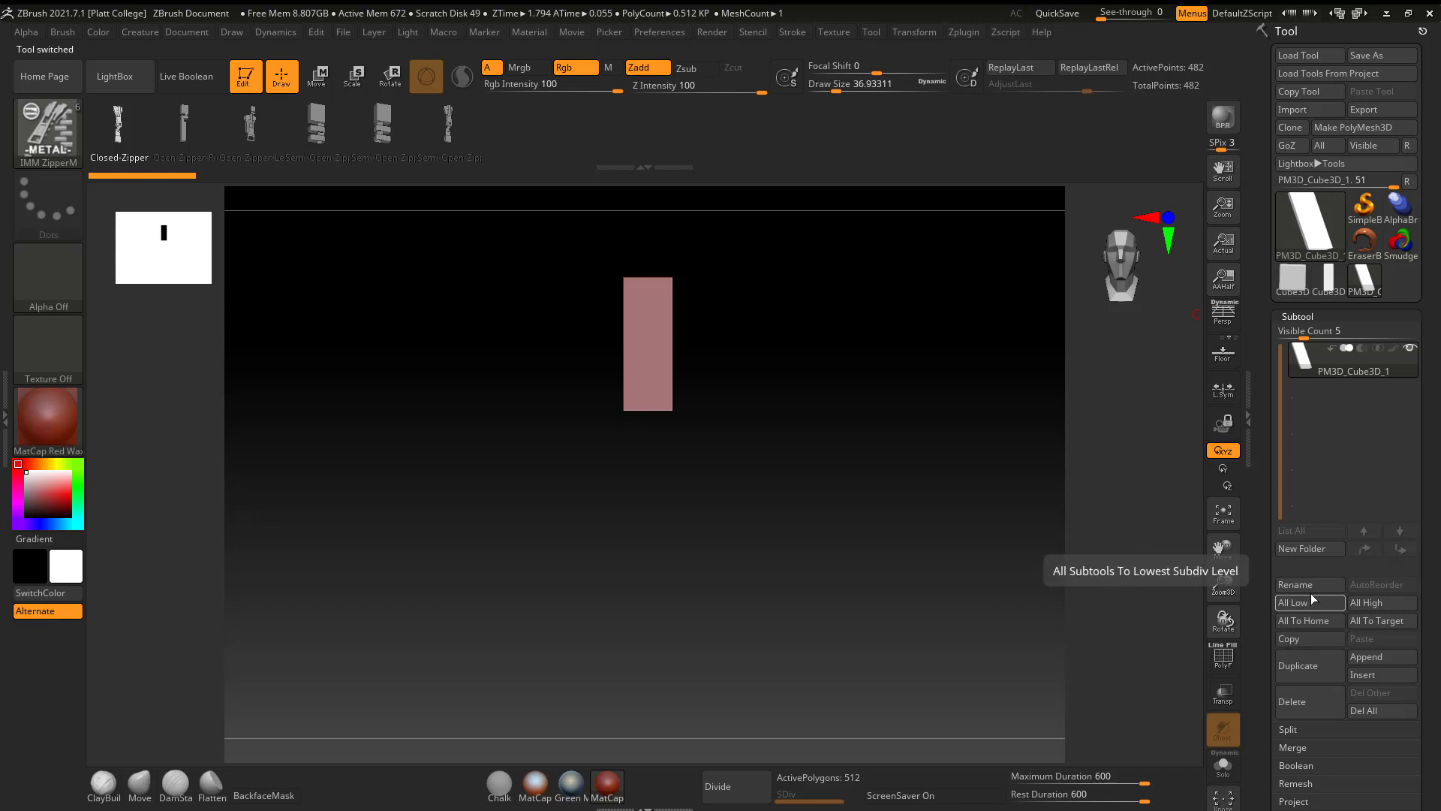
Step: Duplicate the bar subtool, flatten the copy into a thin horizontal strip, and place it just below the bar, offset slightly to the right
click(1303, 667)
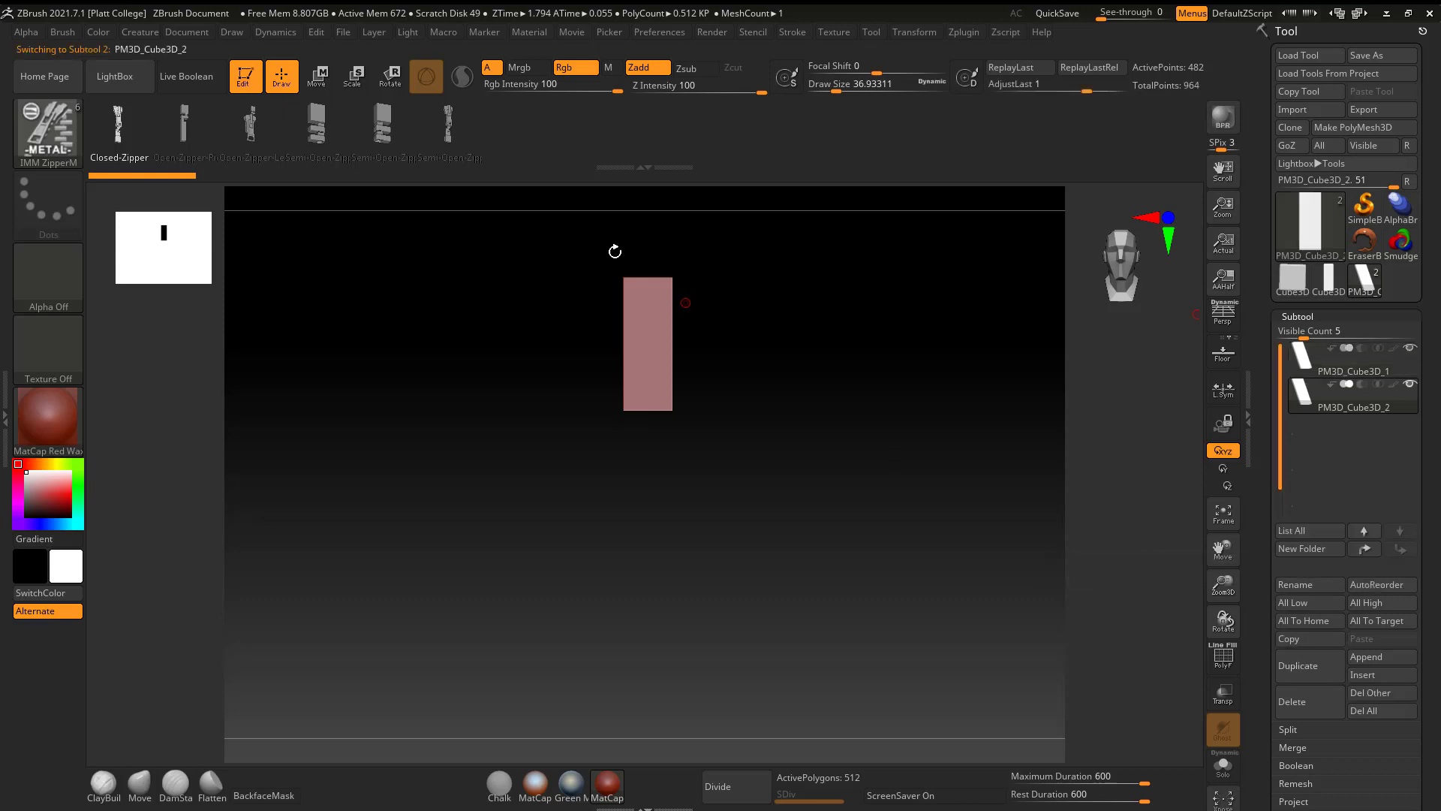
key(w)
ctrl+drag(652, 254, 664, 390)
ctrl+right_drag(775, 387, 773, 443)
drag(655, 443, 657, 526)
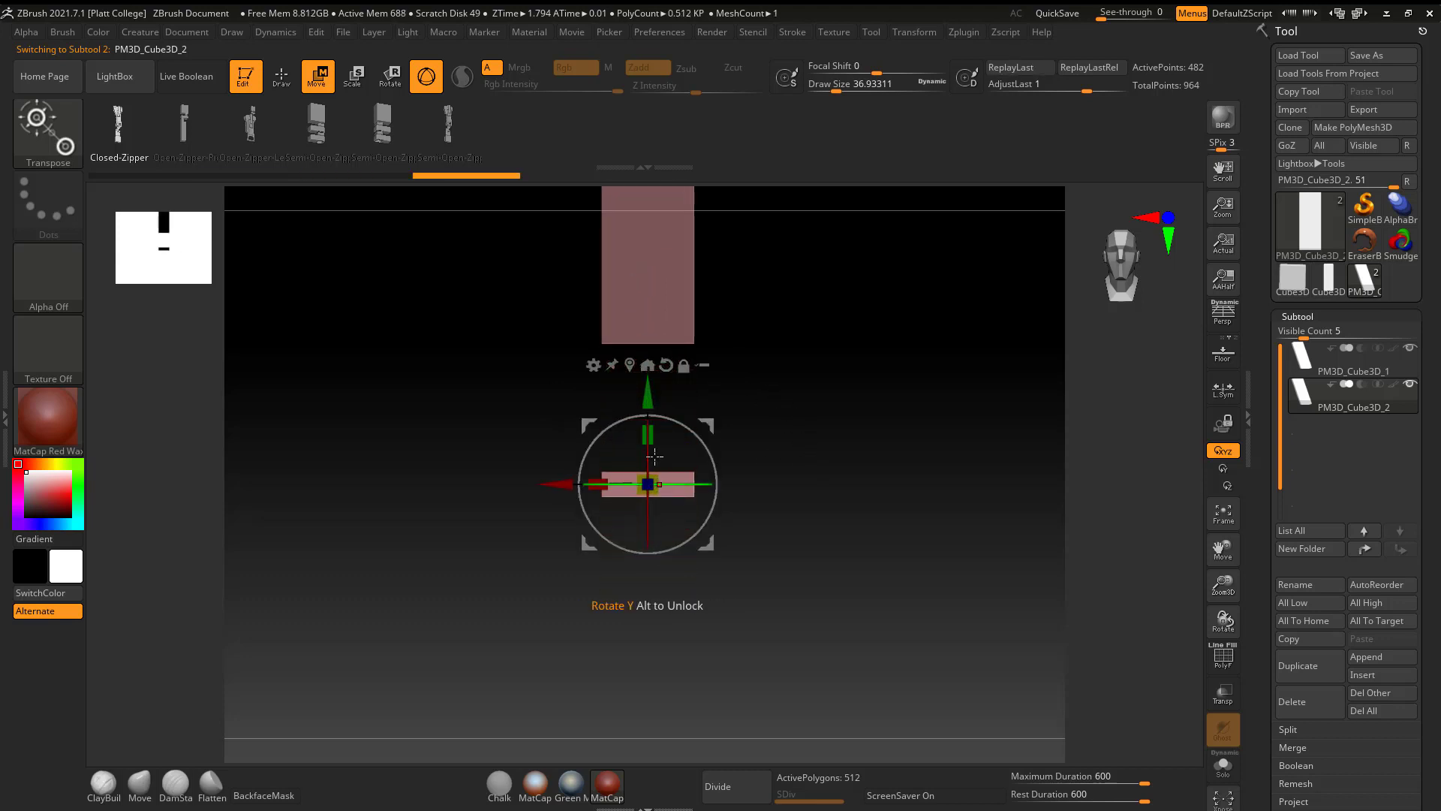
drag(648, 394, 674, 278)
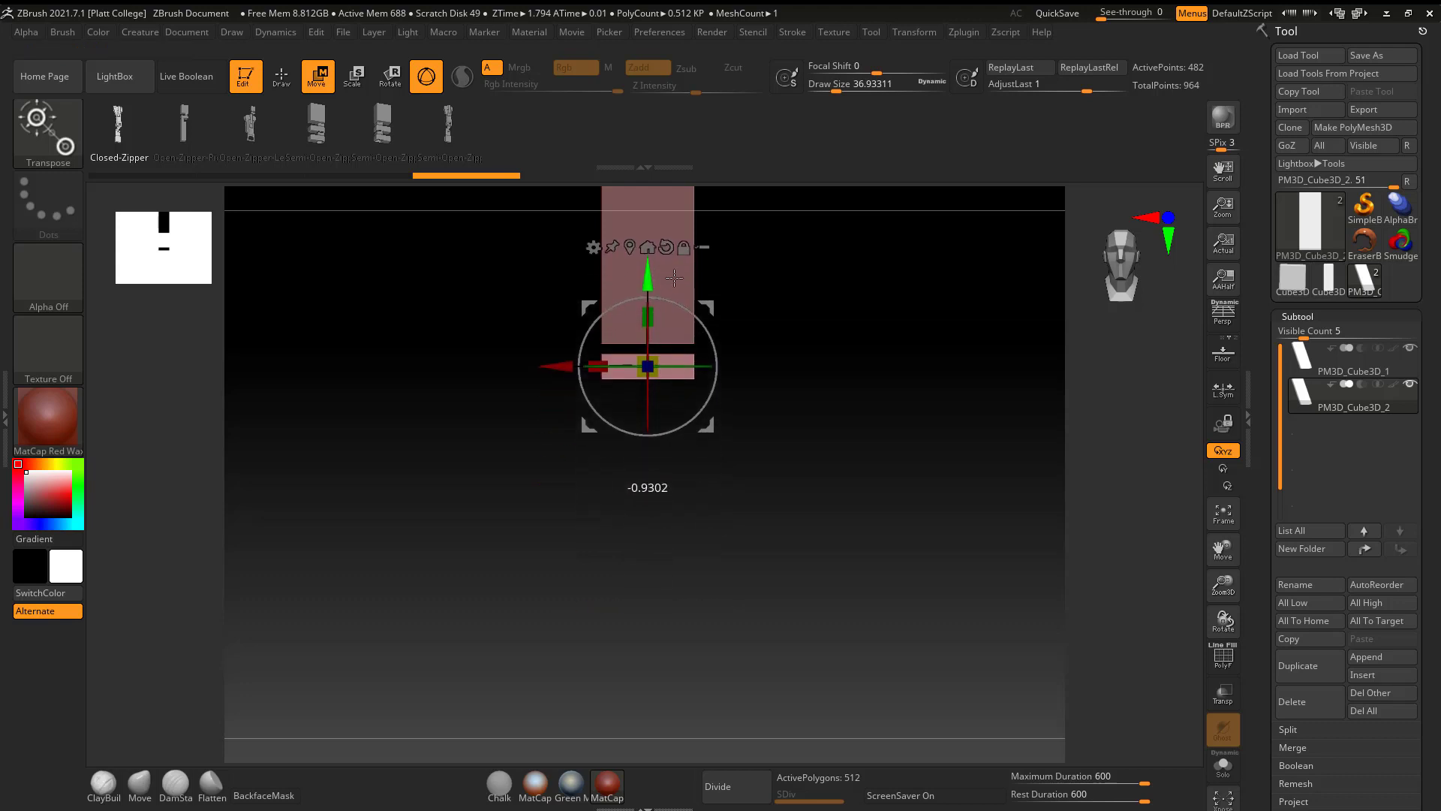
drag(572, 367, 588, 362)
Step: Duplicate the thin strip and place the copy just below it, offset slightly to the left
click(1311, 680)
drag(664, 286, 666, 314)
drag(586, 398, 559, 398)
alt+drag(843, 373, 843, 410)
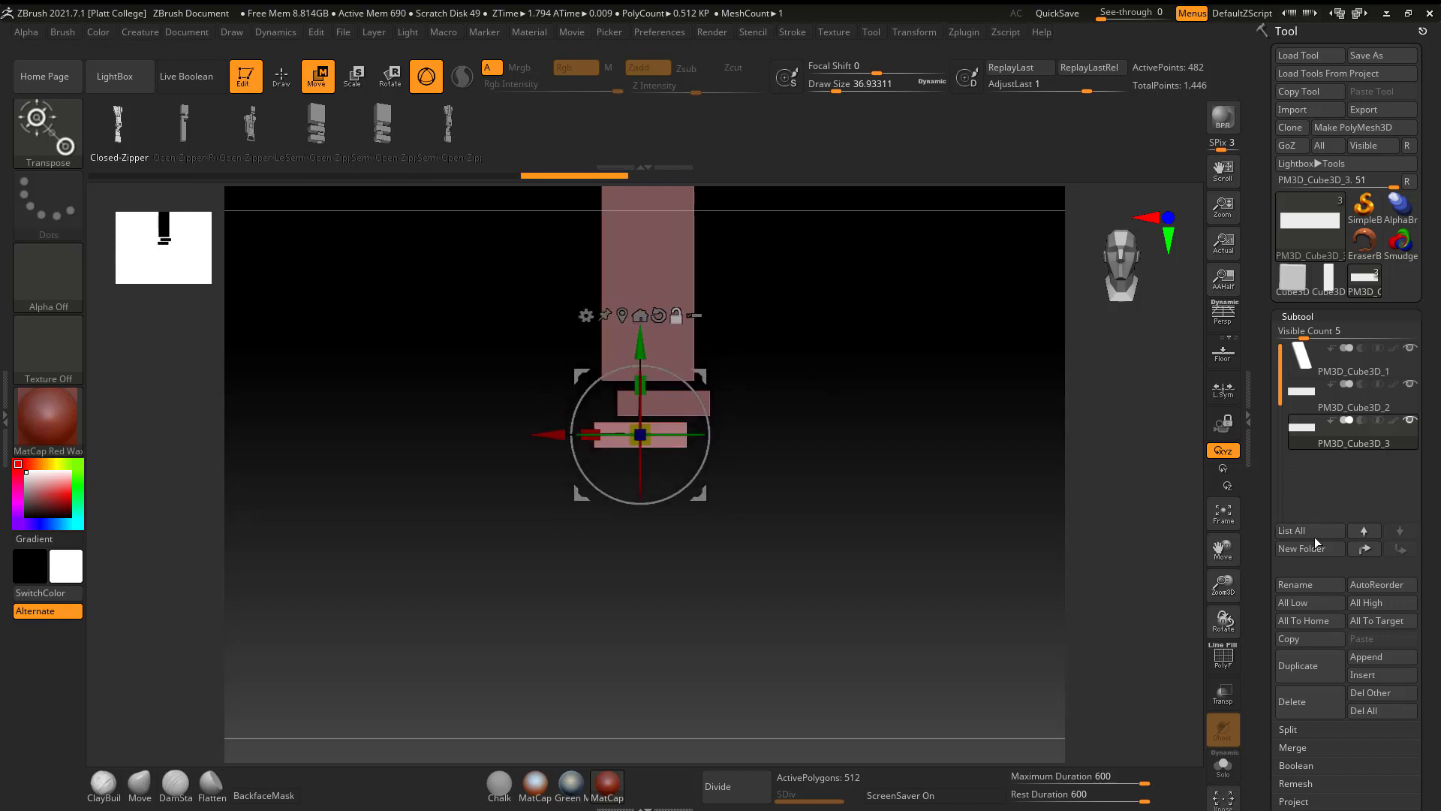
Step: Duplicate the tall bar PM3D_Cube3D_1, shorten the copy to a nearly square block, and place it just below the two strips
click(1404, 366)
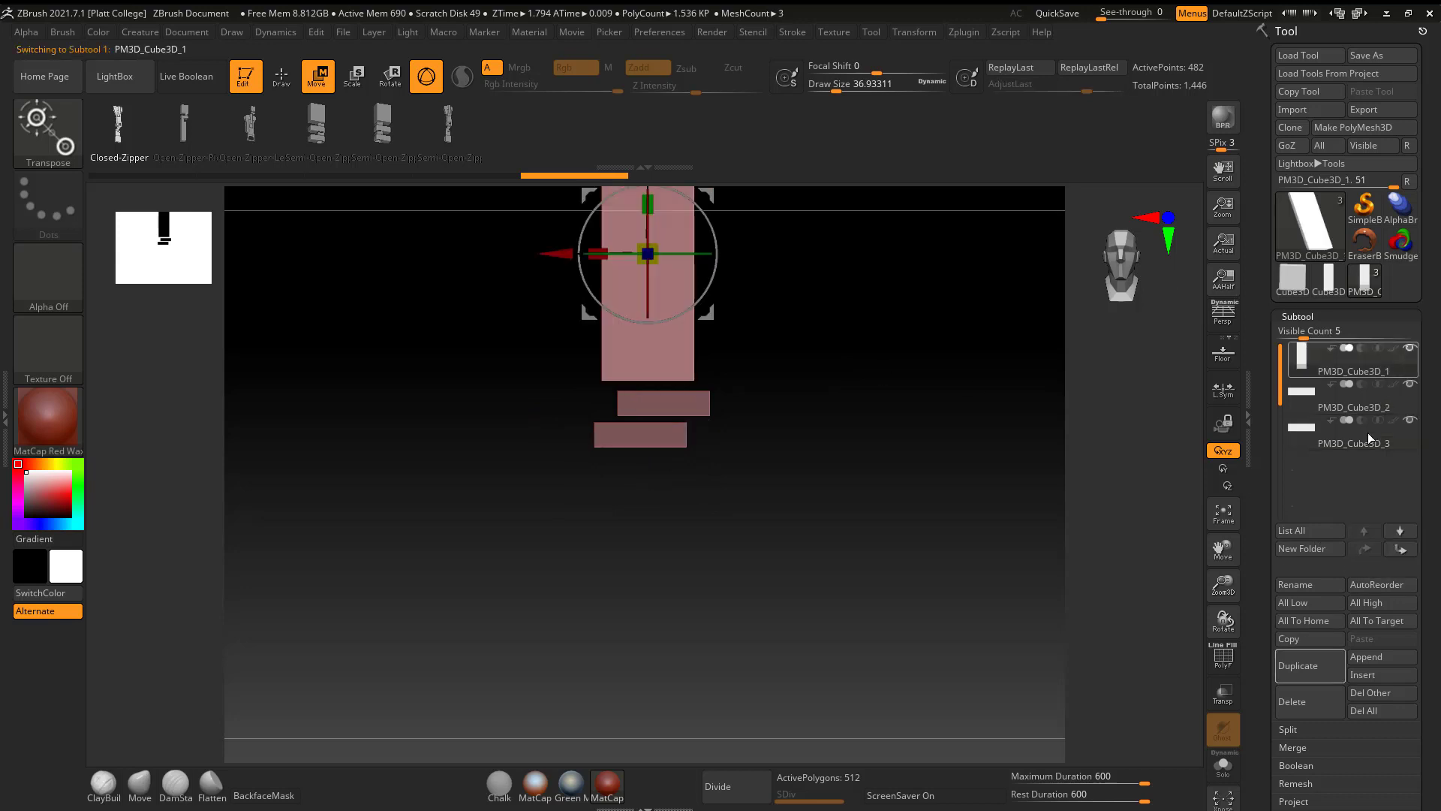
click(1299, 665)
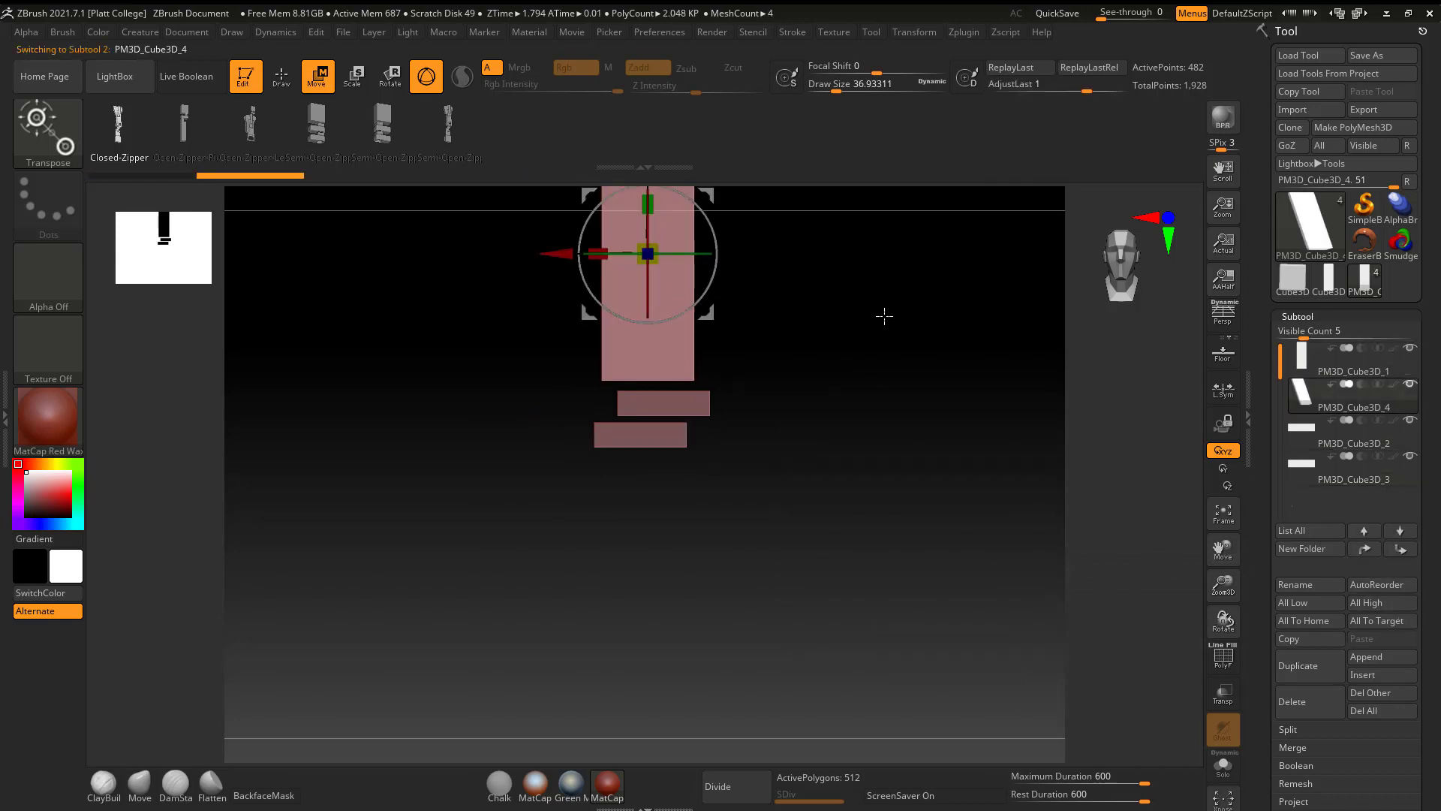
alt+drag(885, 320, 874, 382)
drag(647, 248, 656, 576)
alt+drag(798, 526, 836, 426)
drag(684, 496, 682, 553)
drag(679, 455, 695, 378)
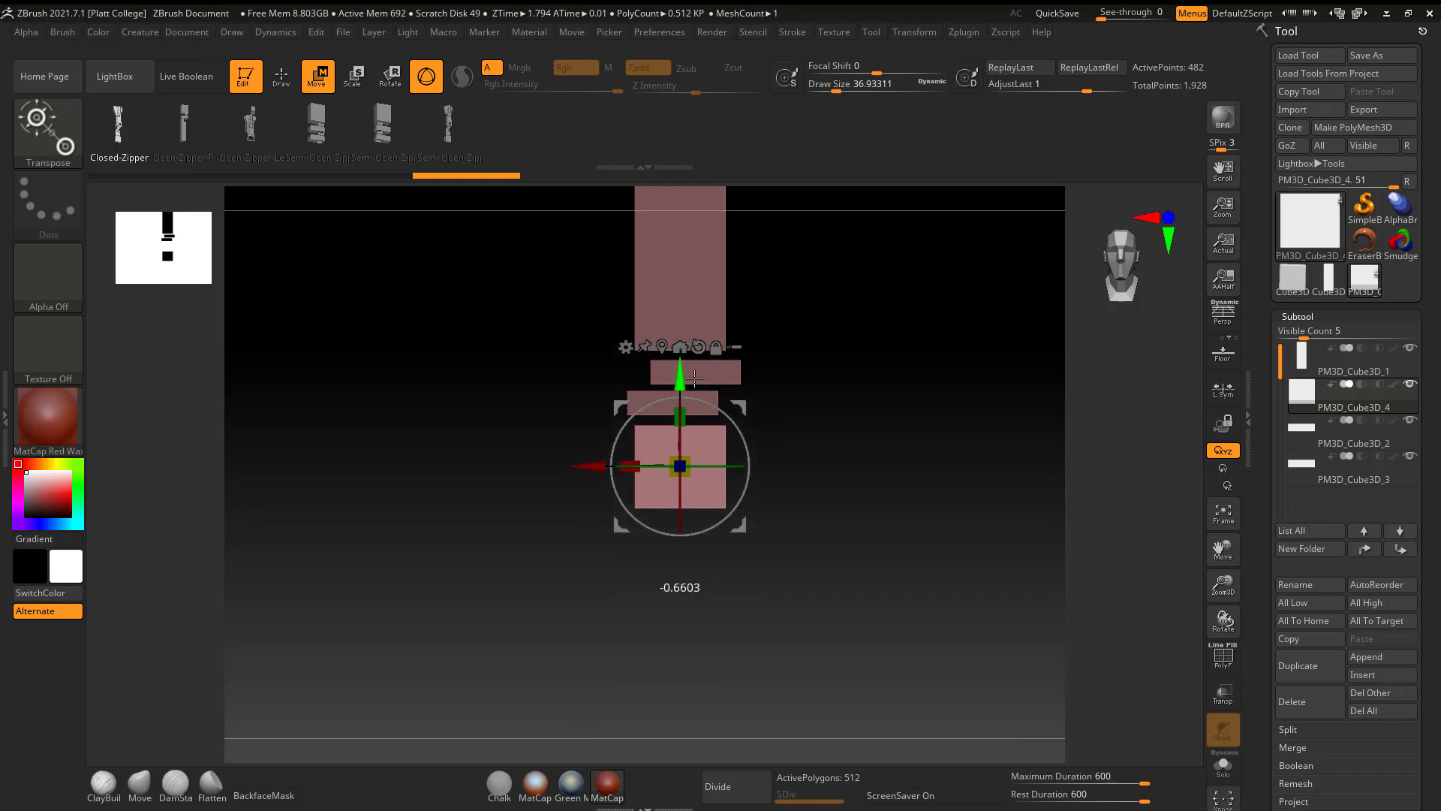
alt+drag(846, 386, 771, 457)
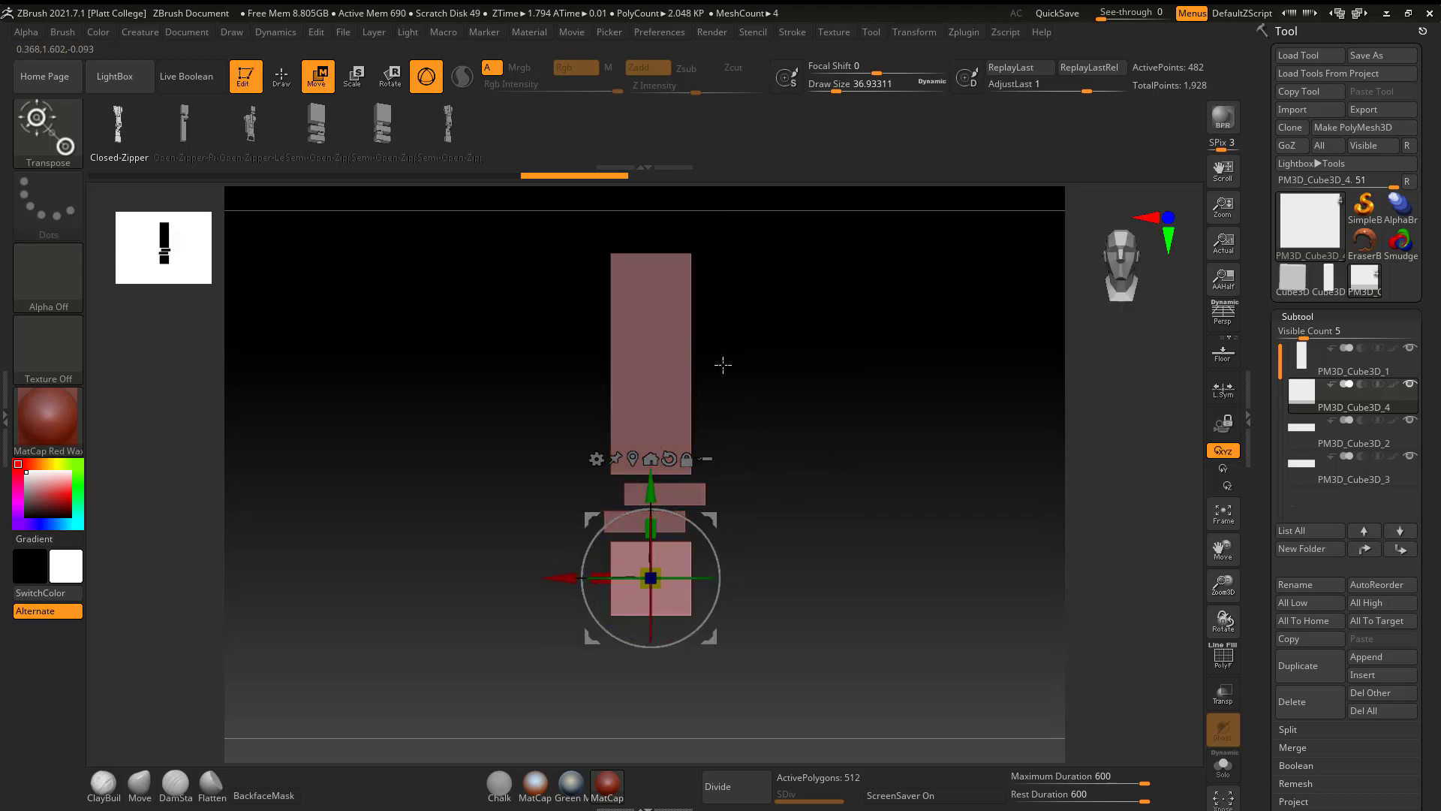
drag(733, 364, 772, 429)
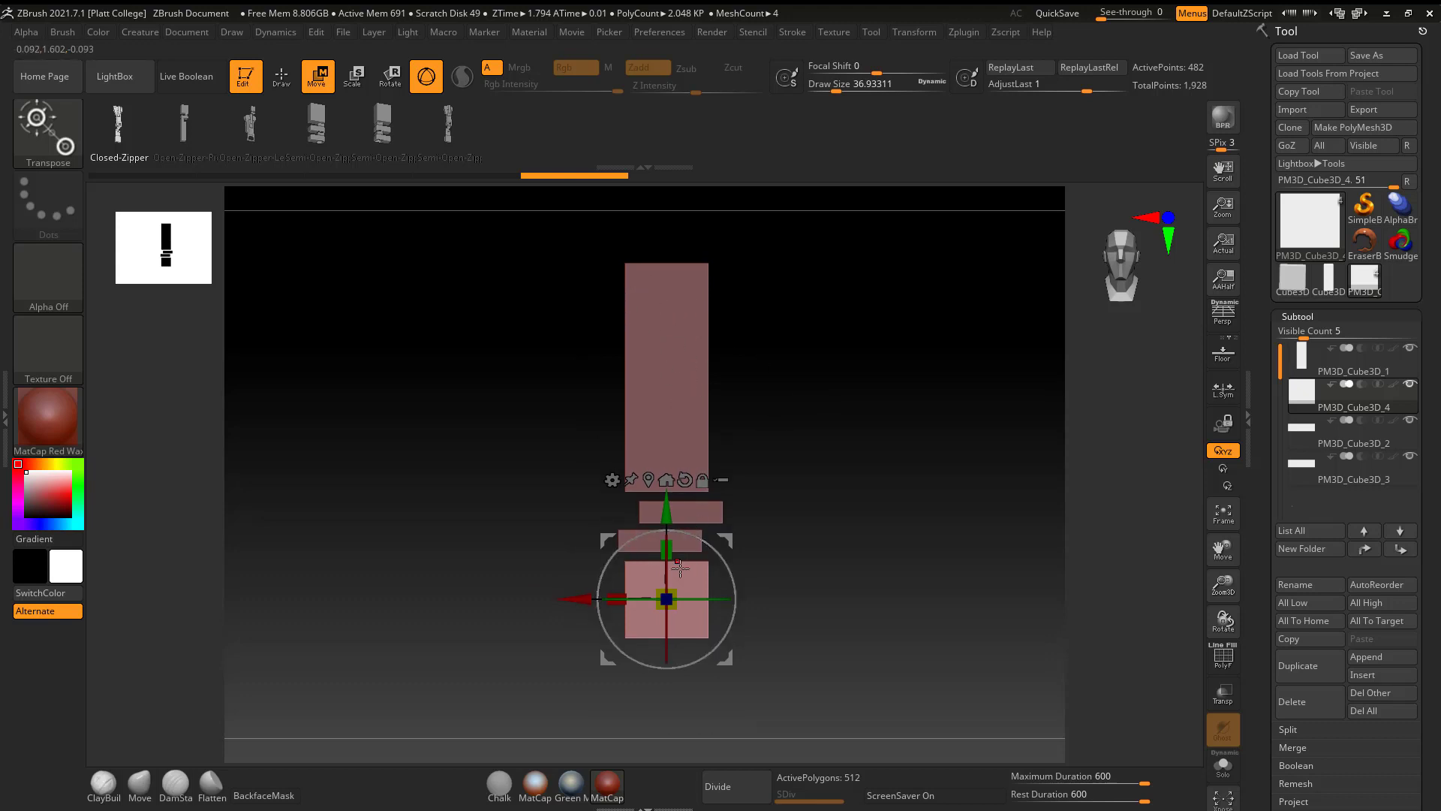
Step: Merge all the visible subtools into one new tool
key(q)
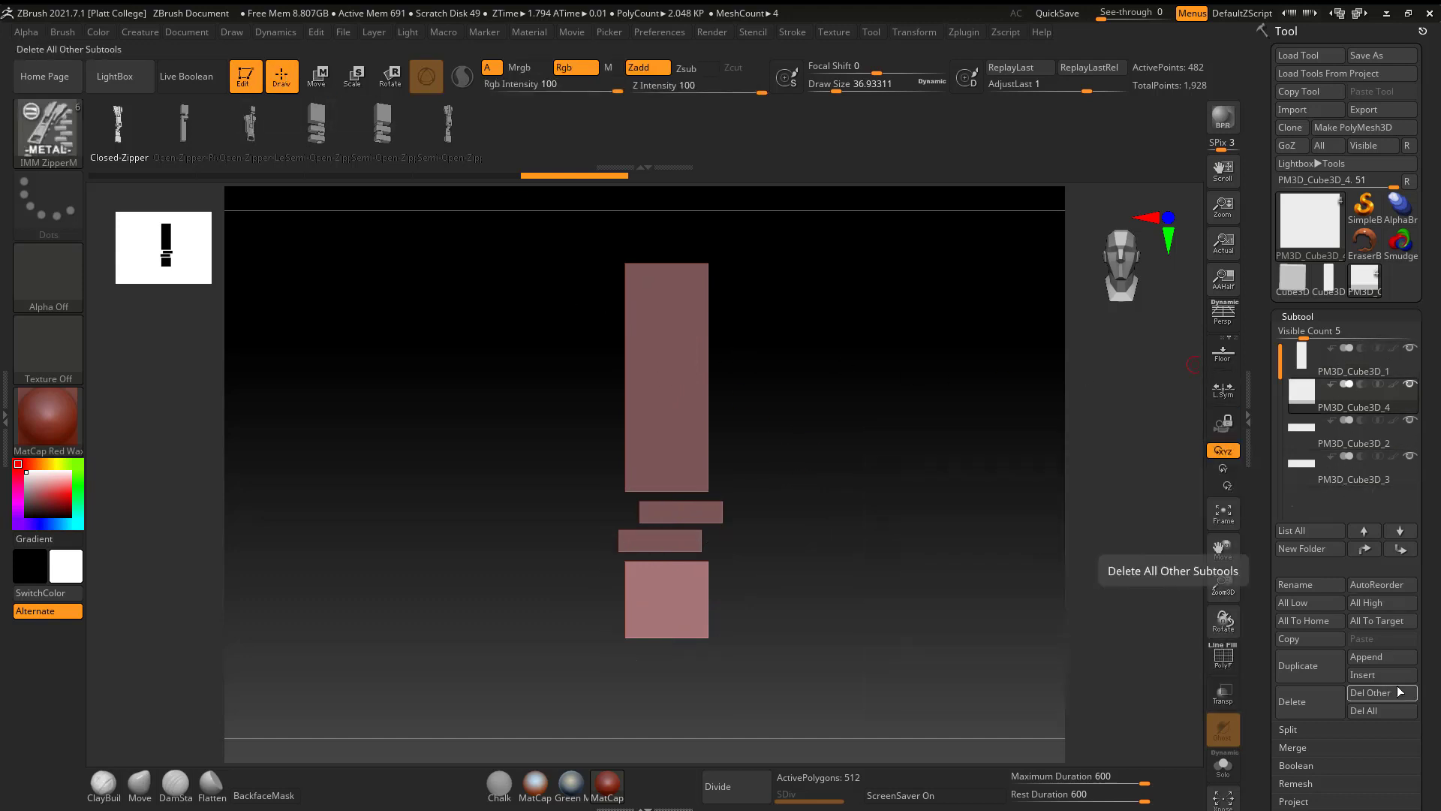
click(1372, 657)
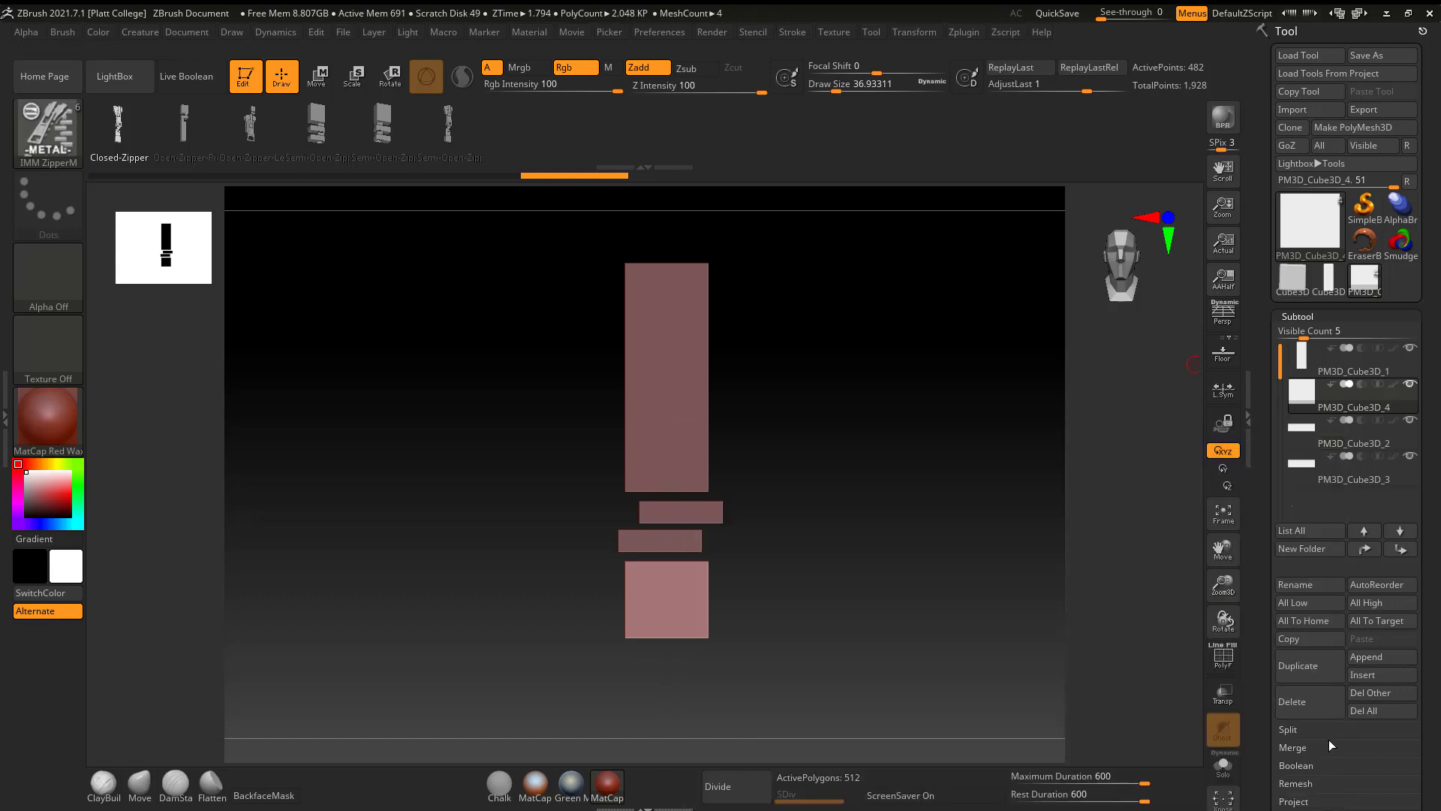
click(1293, 747)
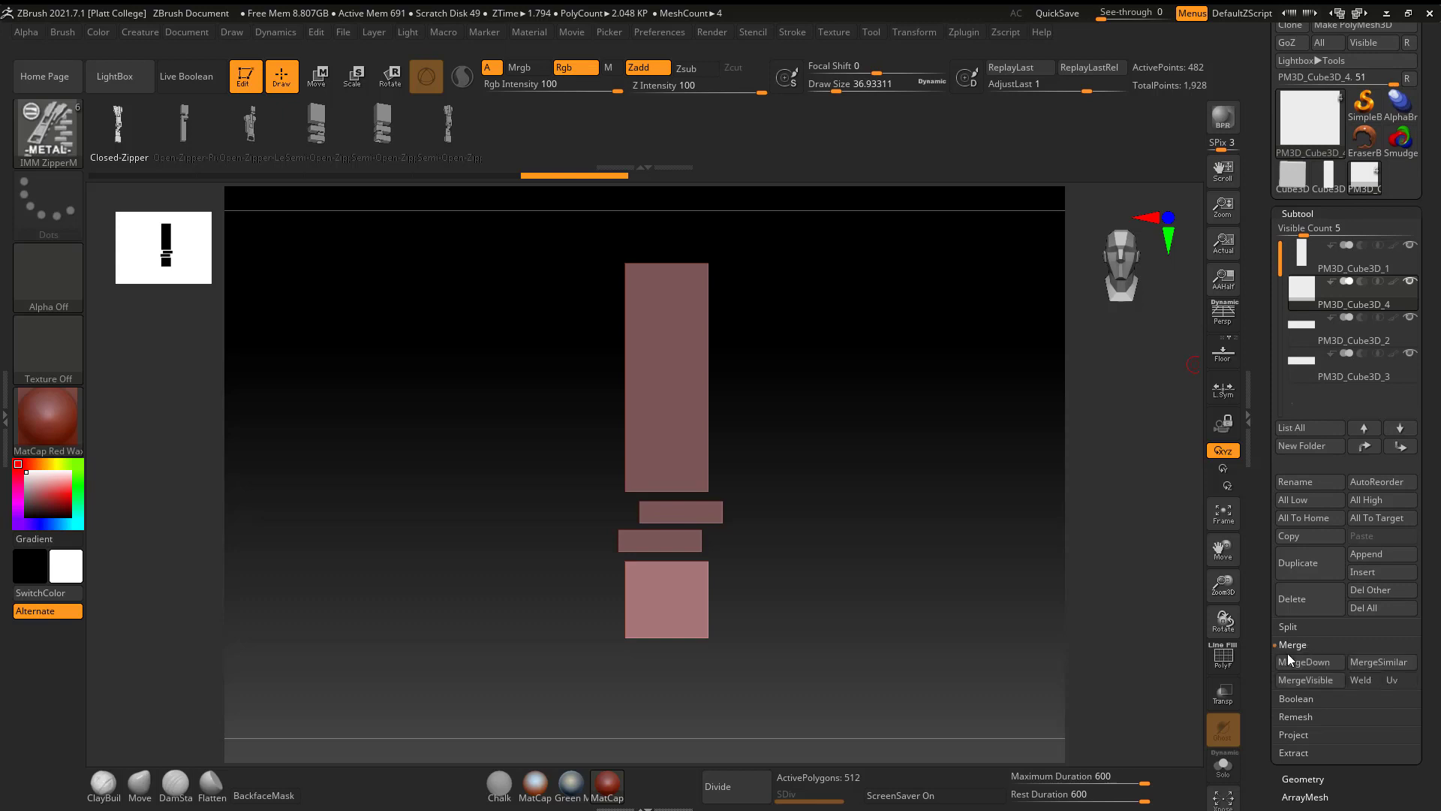
click(1323, 682)
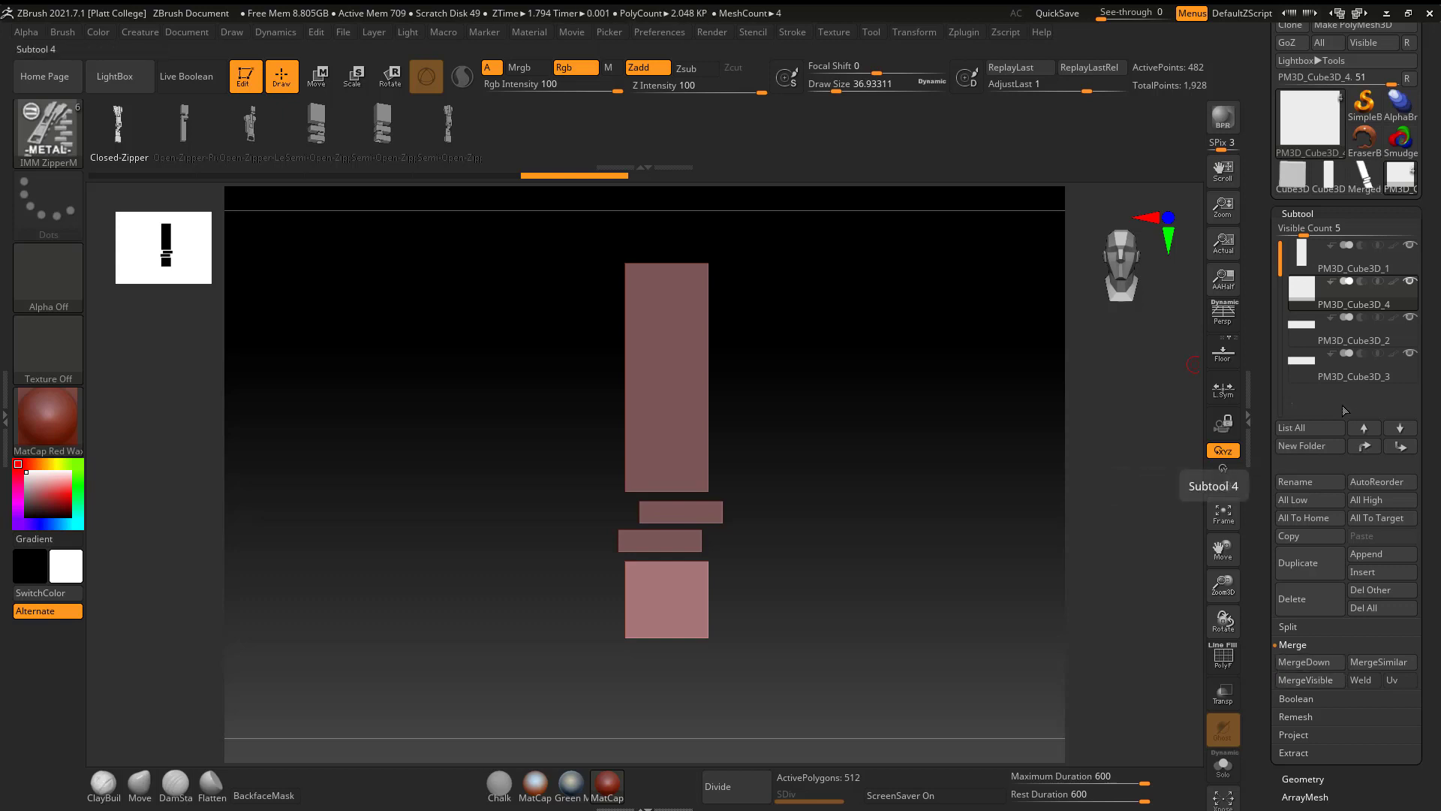
Step: Append the Merged_PM3D_Cube3D_4 mesh as a new subtool
click(1381, 557)
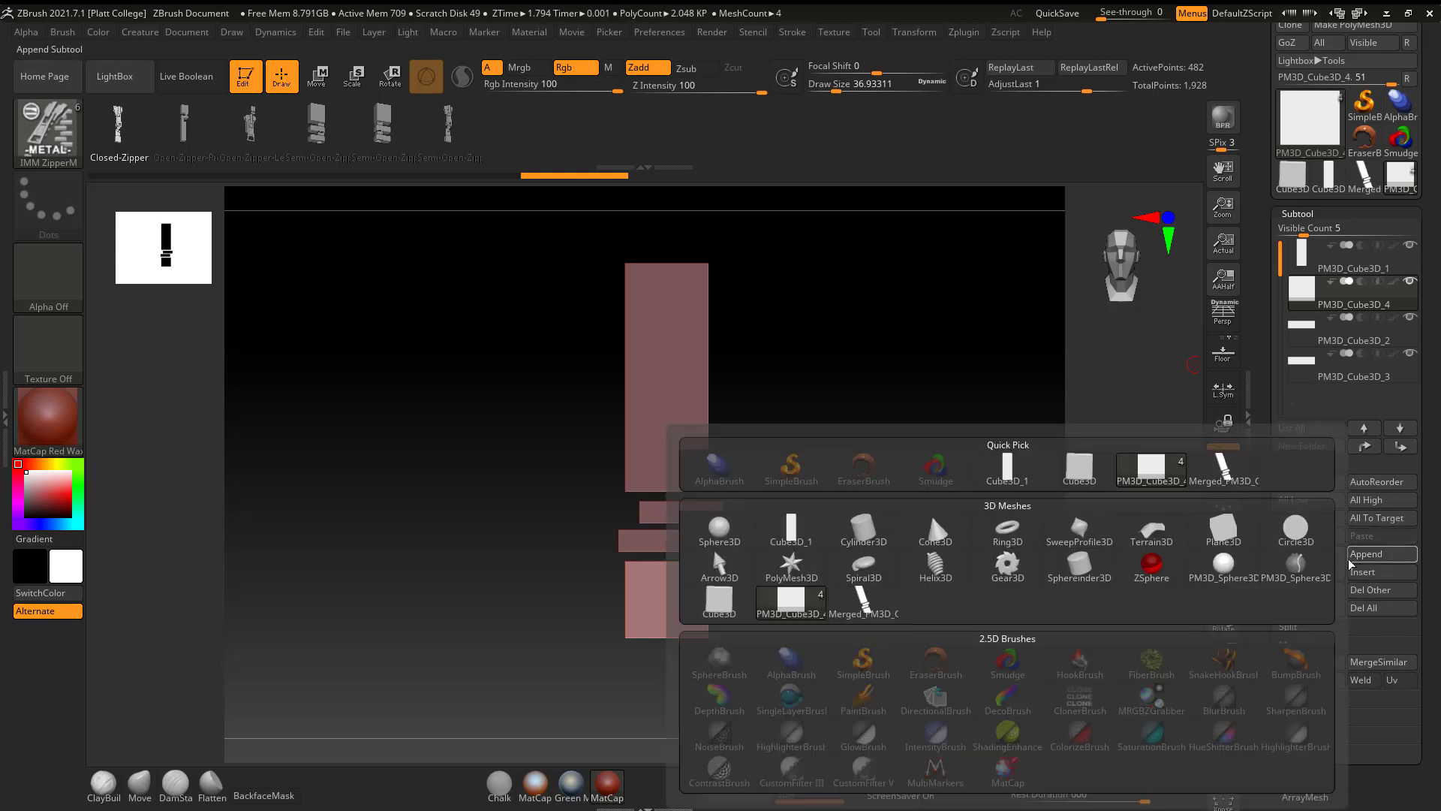
mouse_move(888, 606)
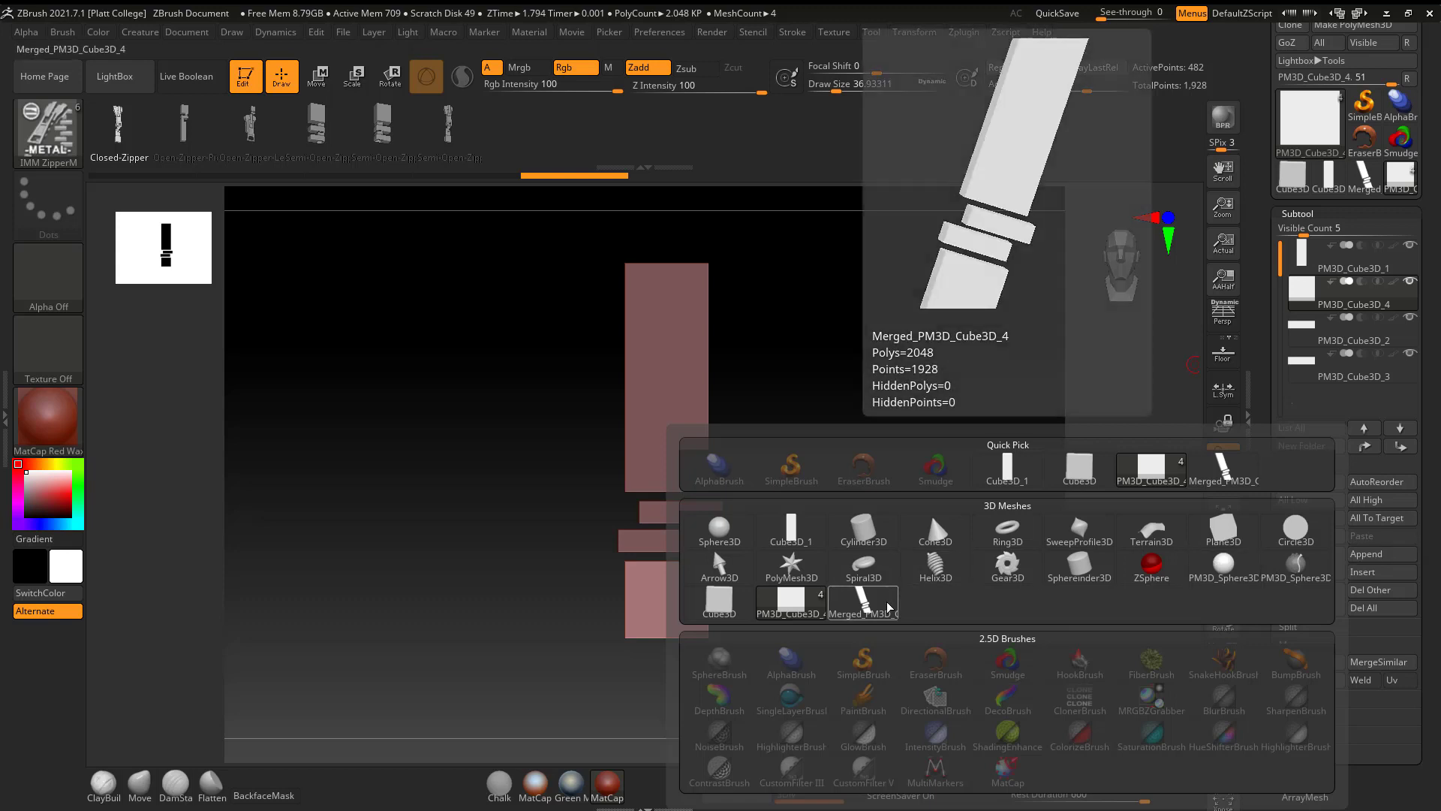
click(888, 605)
mouse_move(1297, 401)
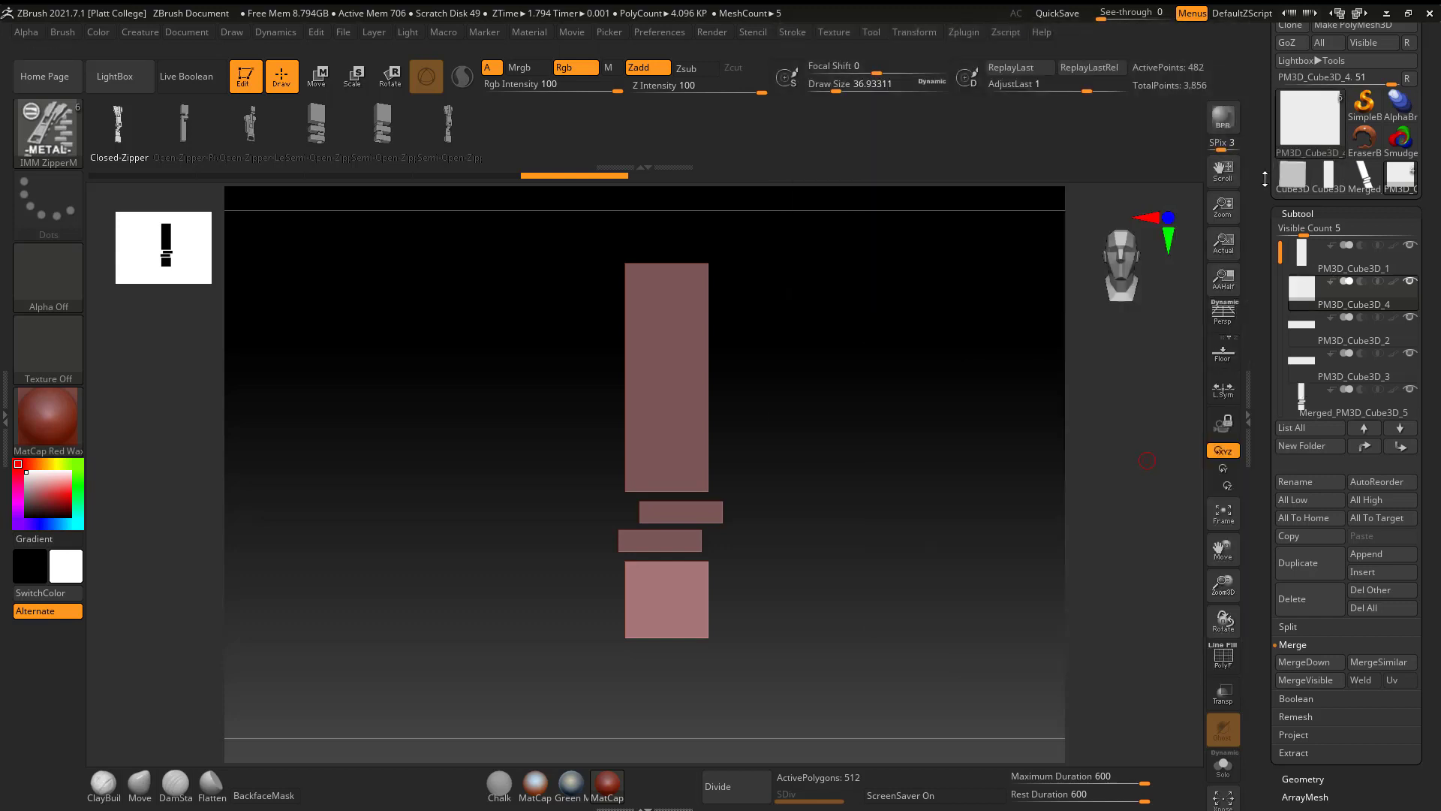
Step: Hide the four separate cube subtools and make the appended merged mesh the active subtool
scroll(1348, 128, up, 3)
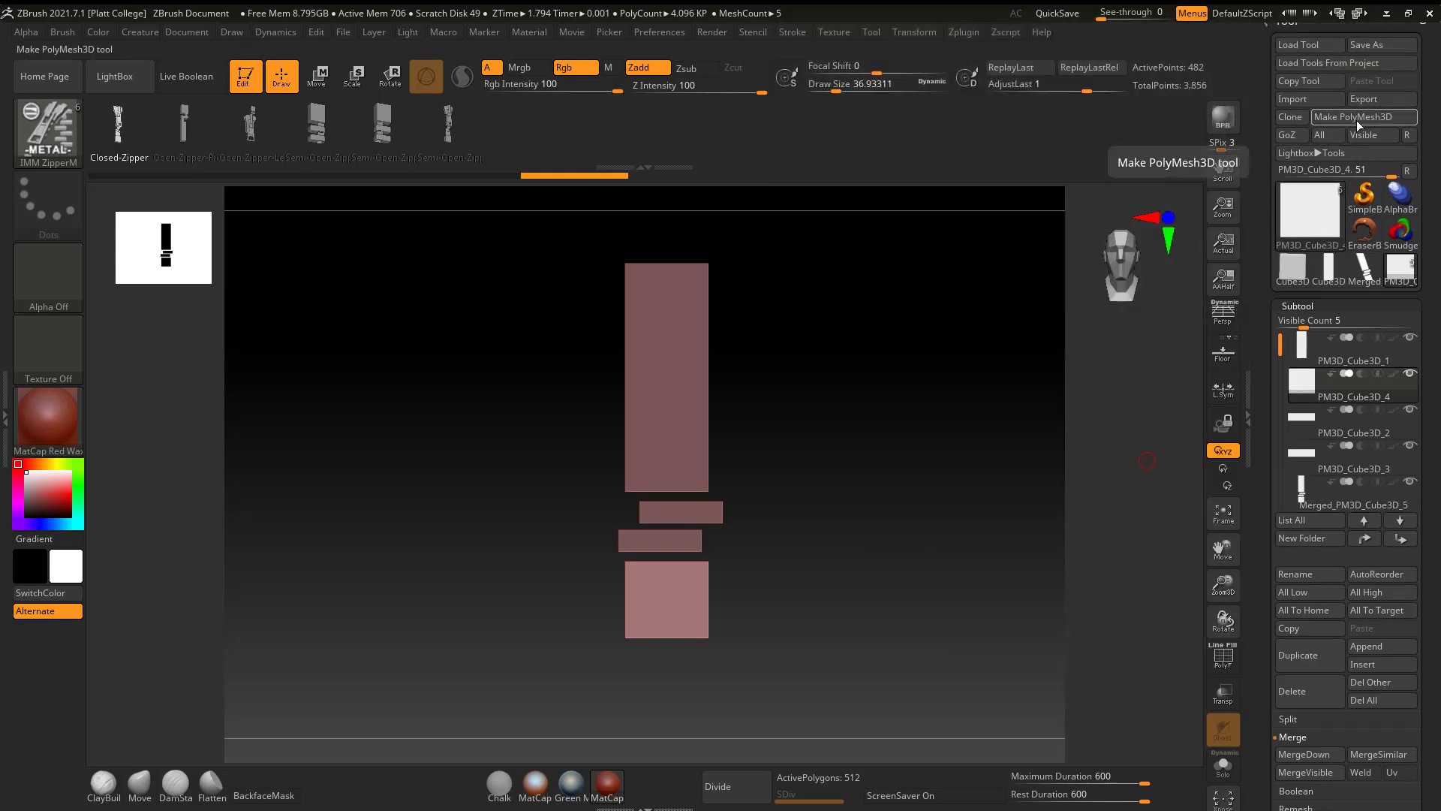
scroll(1283, 268, down, 3)
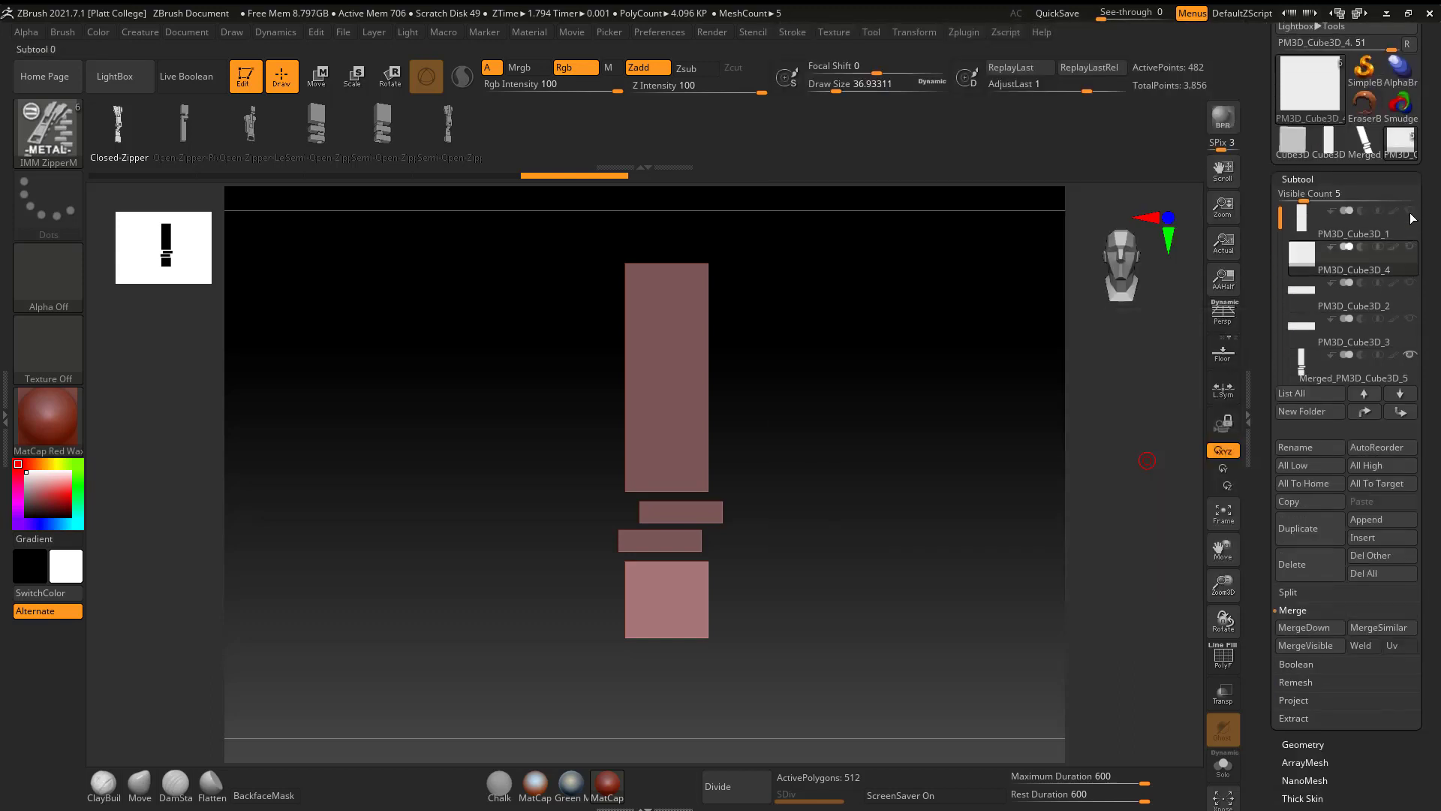
click(1286, 377)
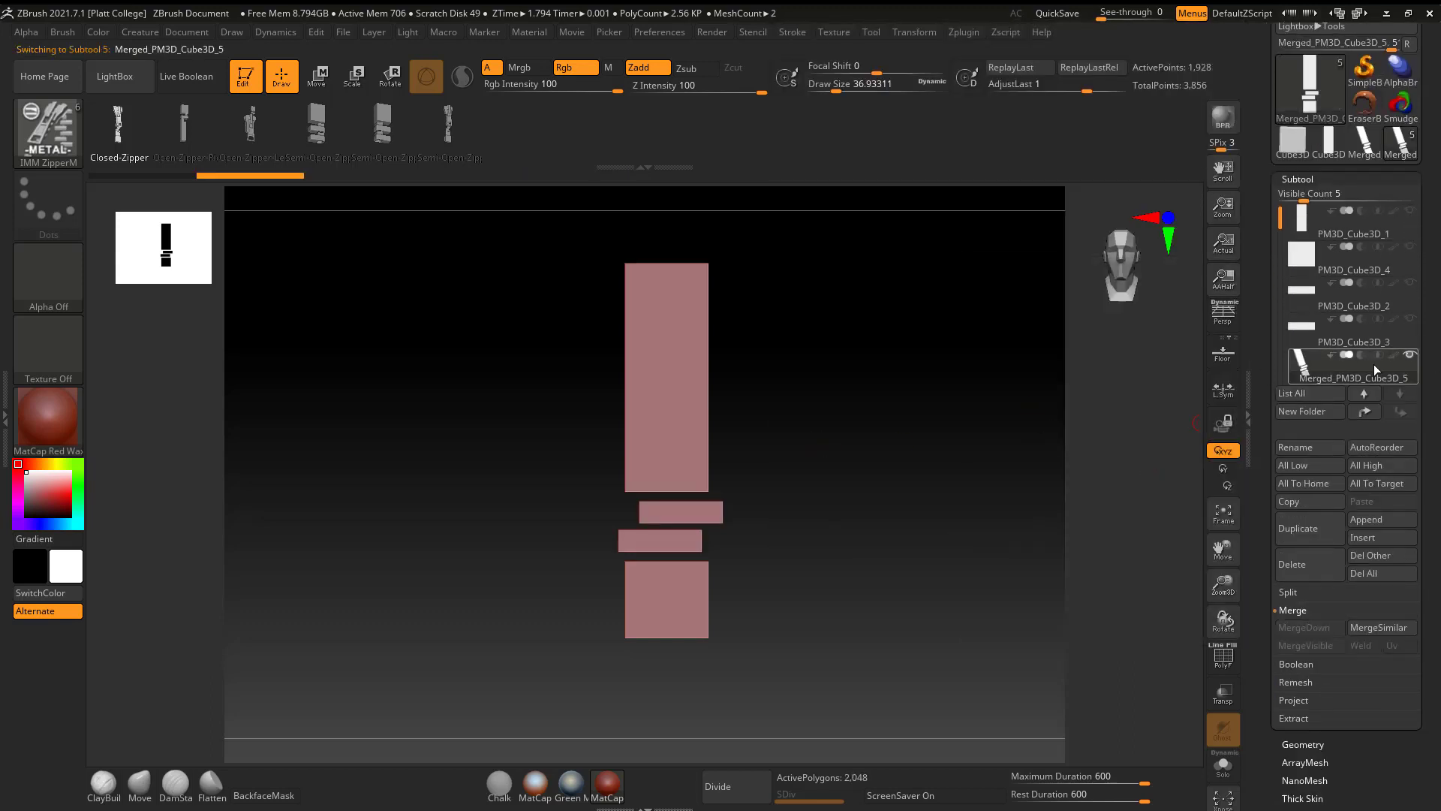
mouse_move(1376, 362)
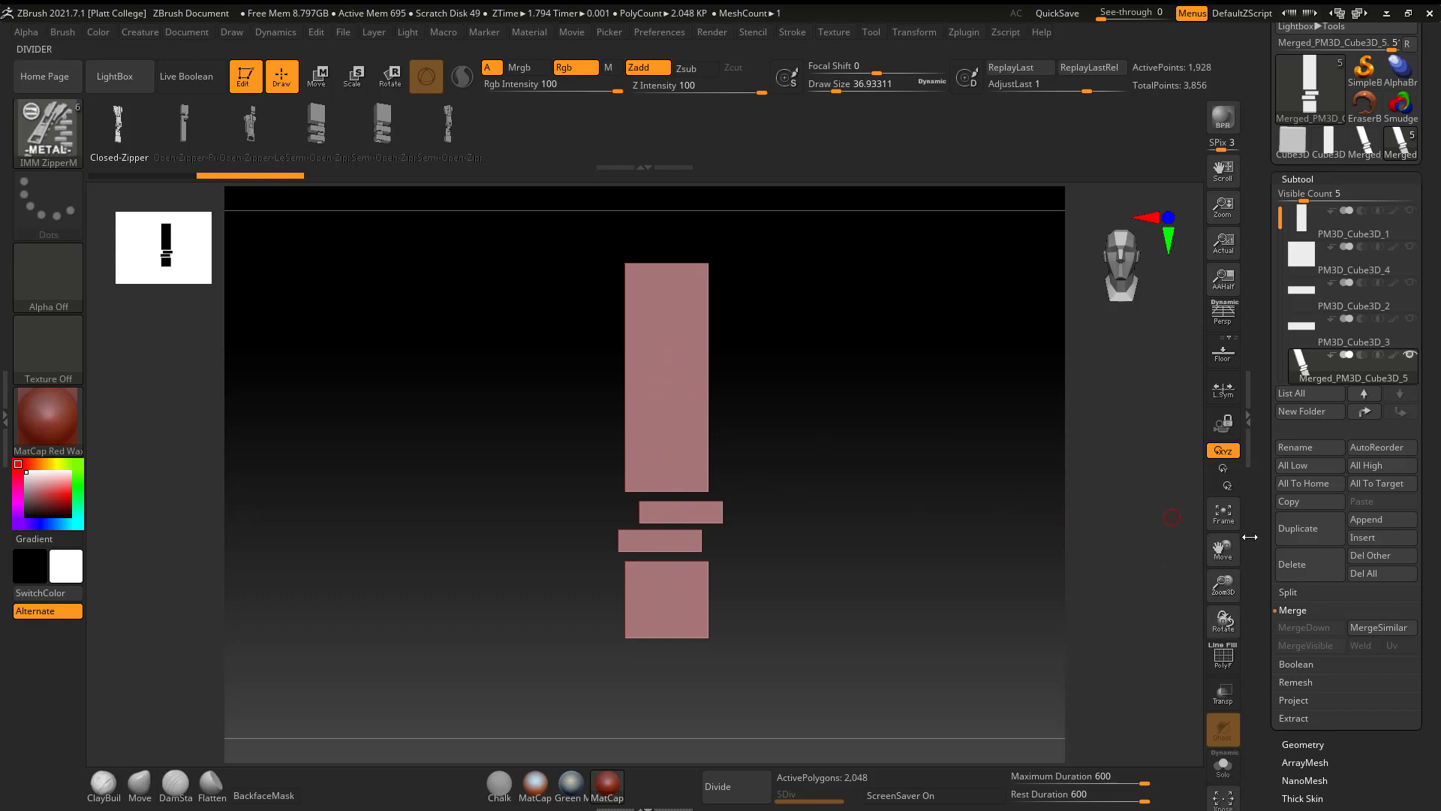
Step: Show the merged mesh's polyframe, isolate the tall bar, assign it its own polygroup, and unhide the rest
drag(1265, 529, 1271, 412)
scroll(1289, 445, down, 3)
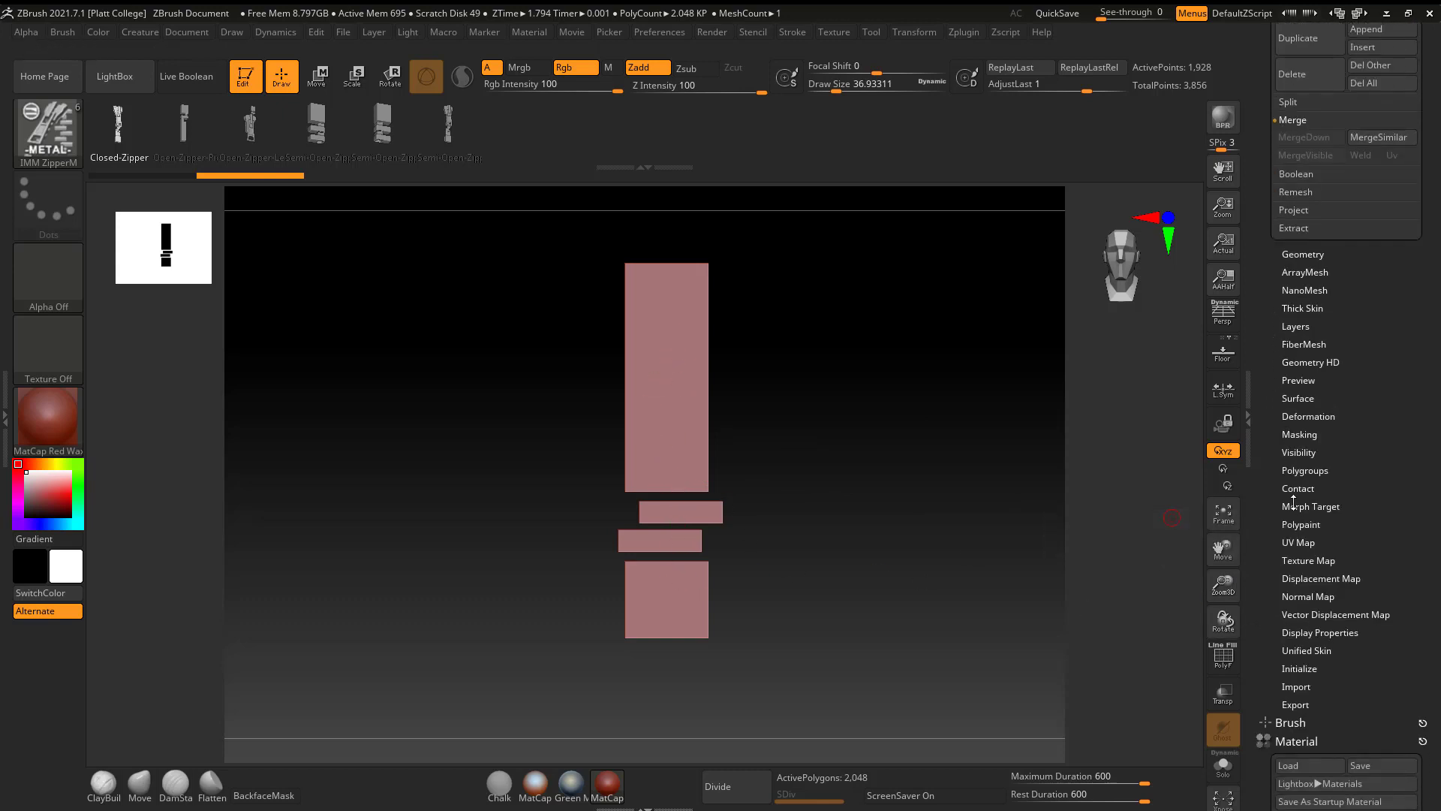
click(1295, 470)
scroll(1268, 439, down, 3)
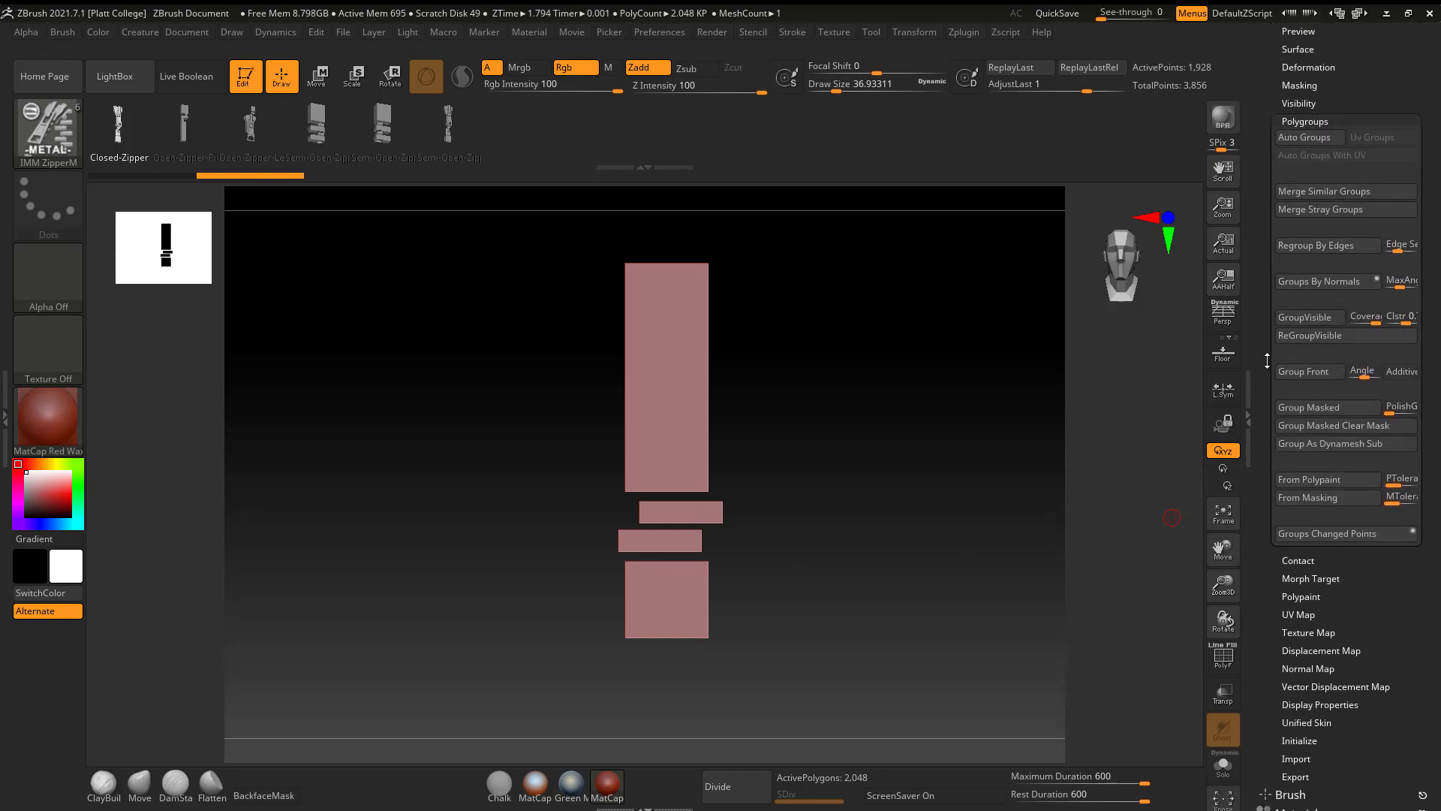
click(1223, 655)
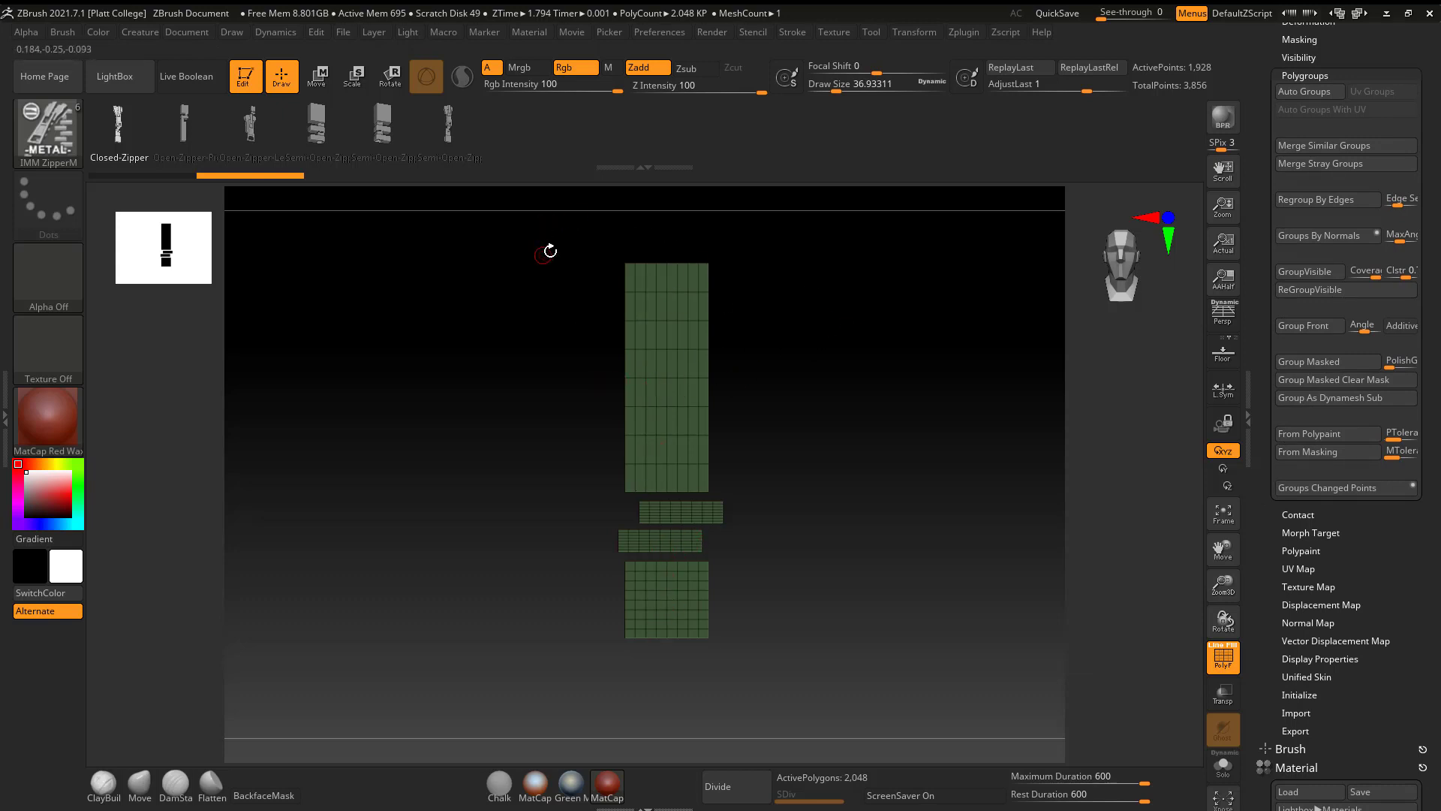
mouse_move(566, 237)
ctrl+shift+mouse_down()
mouse_move(798, 469)
mouse_move(798, 495)
mouse_move(788, 489)
ctrl+shift+mouse_up()
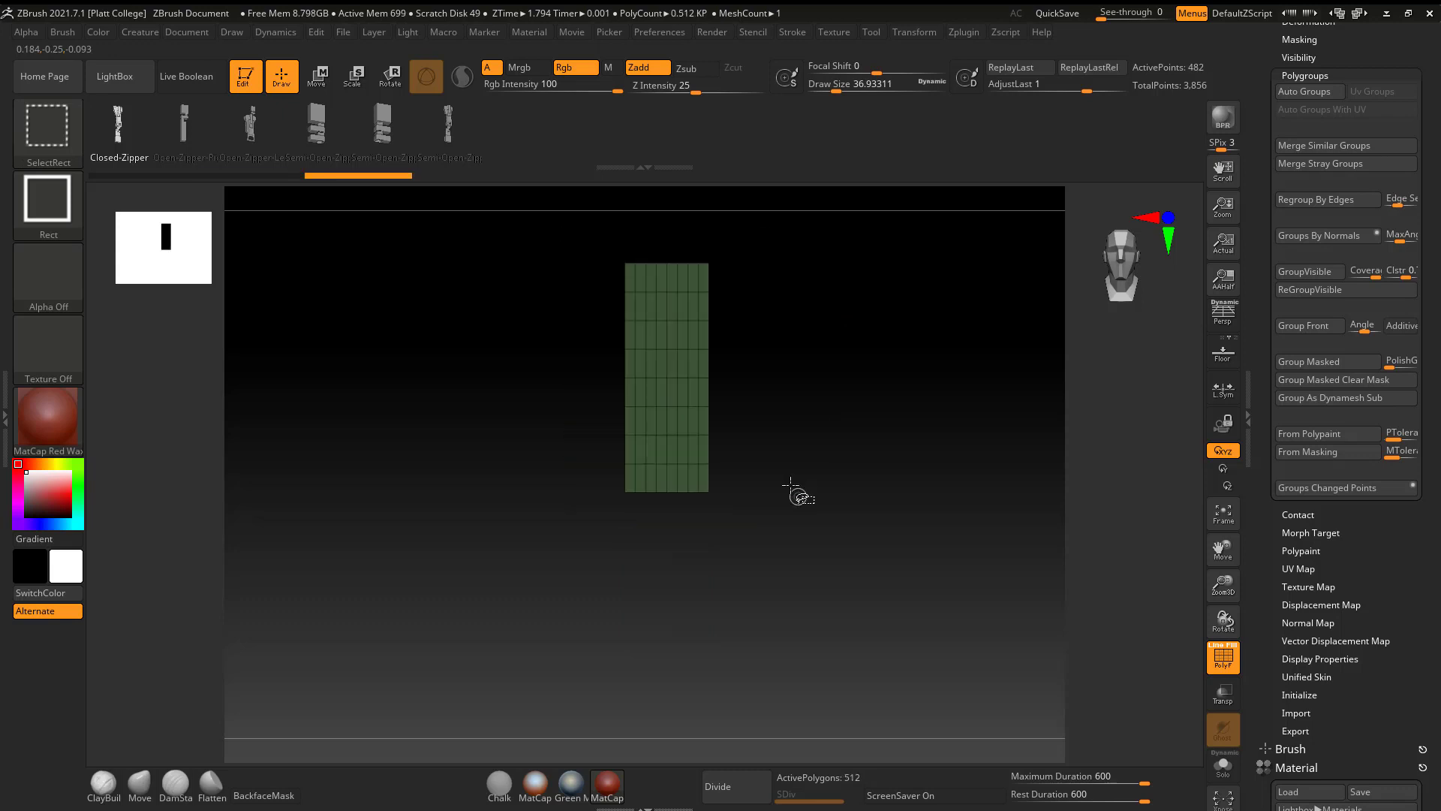
click(1312, 272)
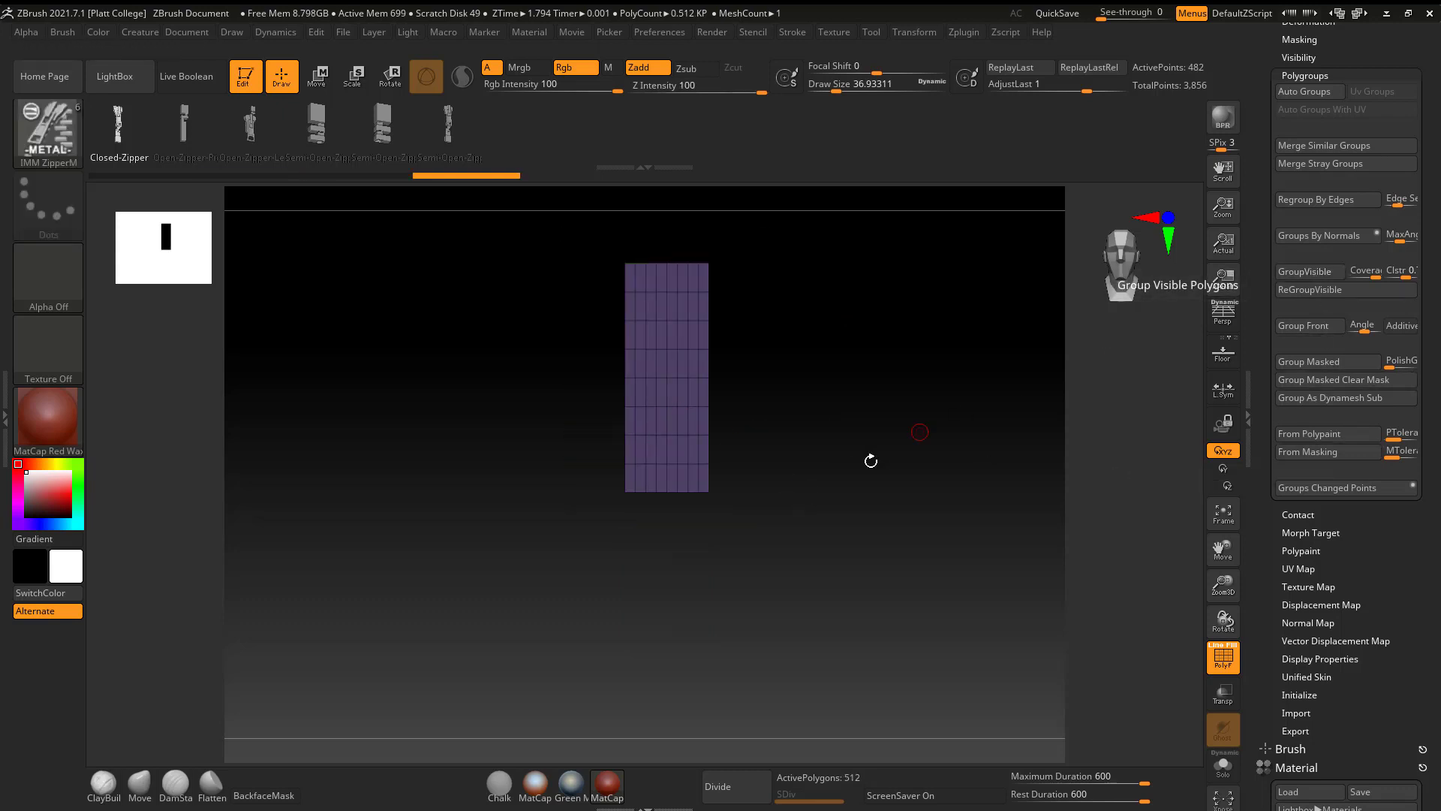
ctrl+shift+click(862, 450)
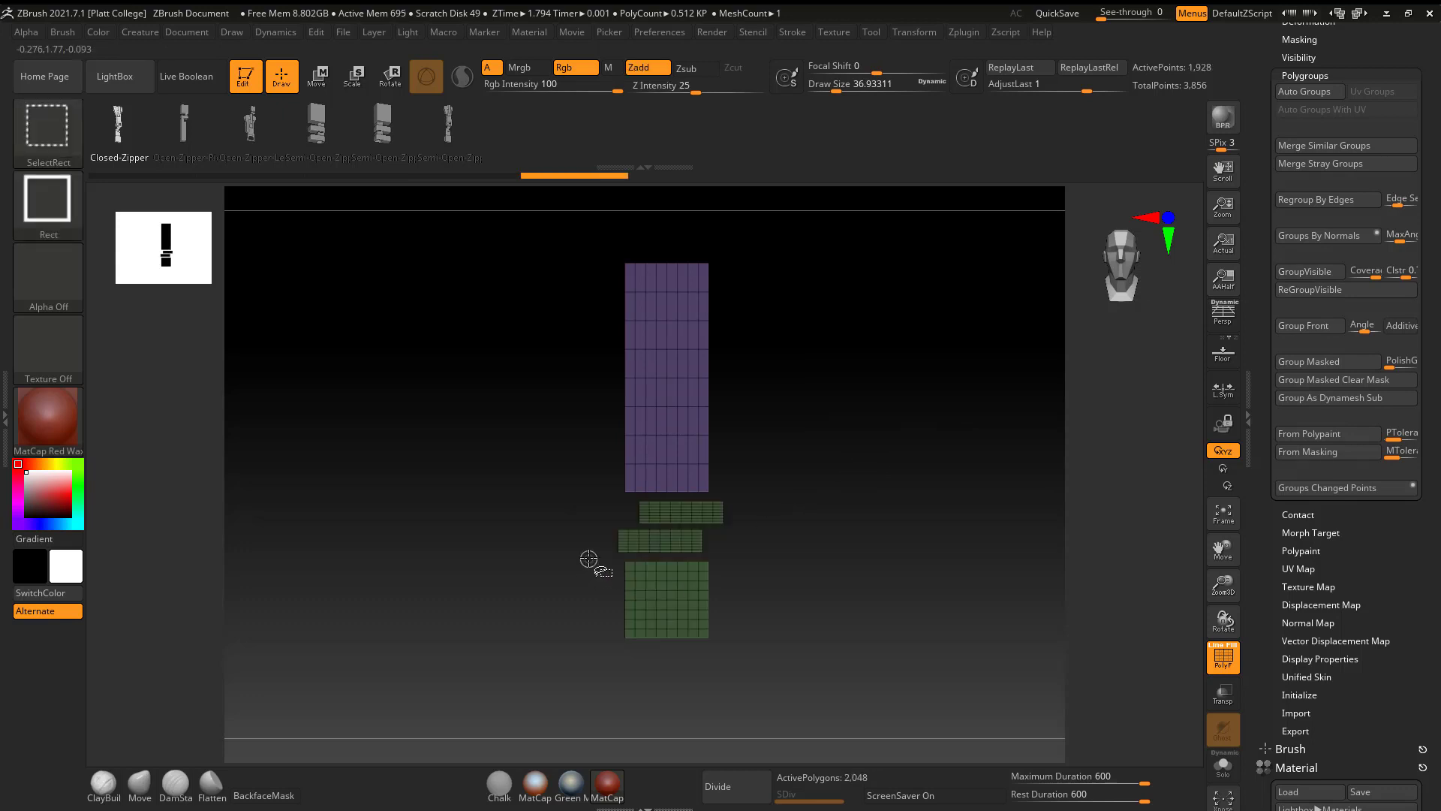
Step: Isolate the nearly square lower block, assign it its own polygroup, and unhide the rest
ctrl+shift+drag(589, 558, 766, 669)
click(1308, 271)
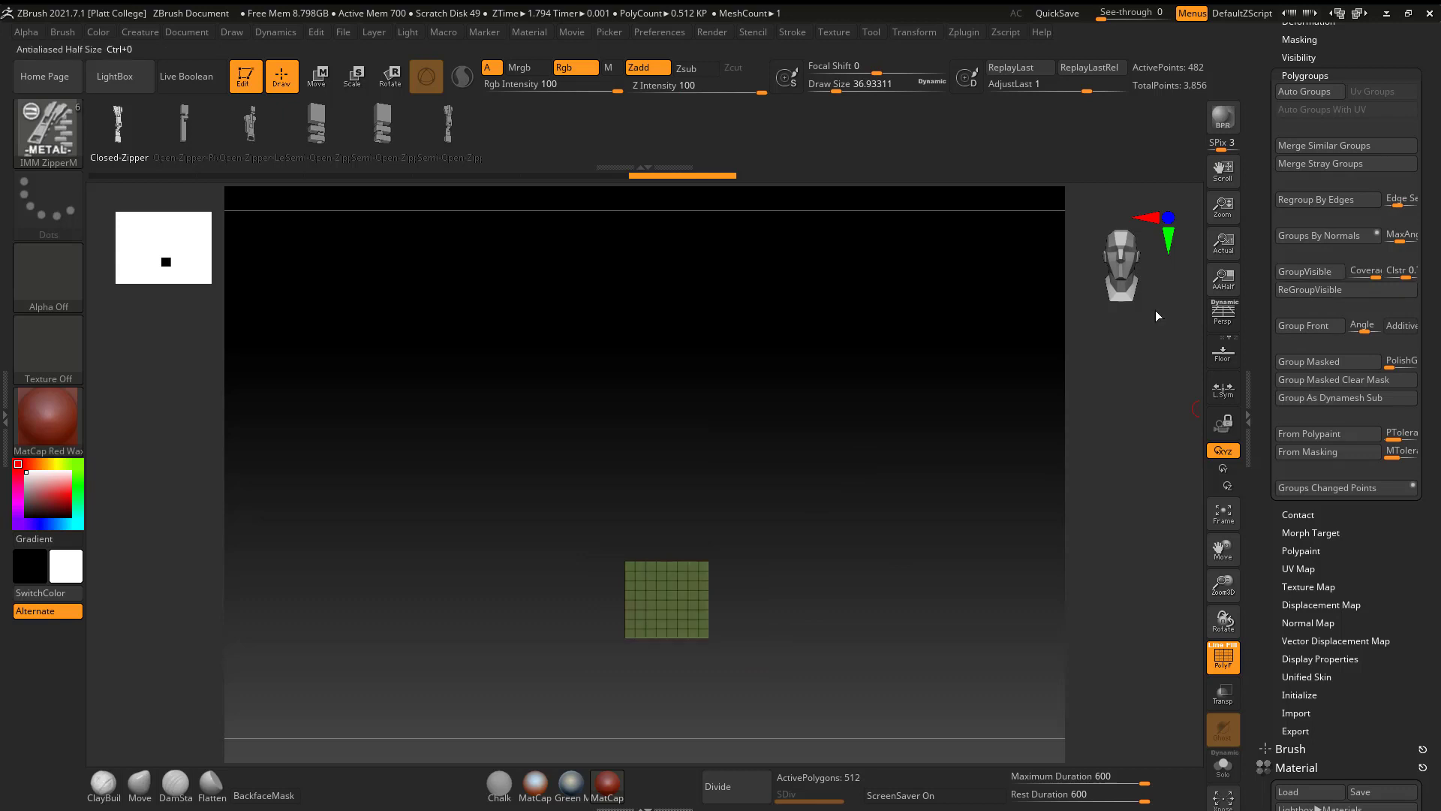
ctrl+shift+click(887, 378)
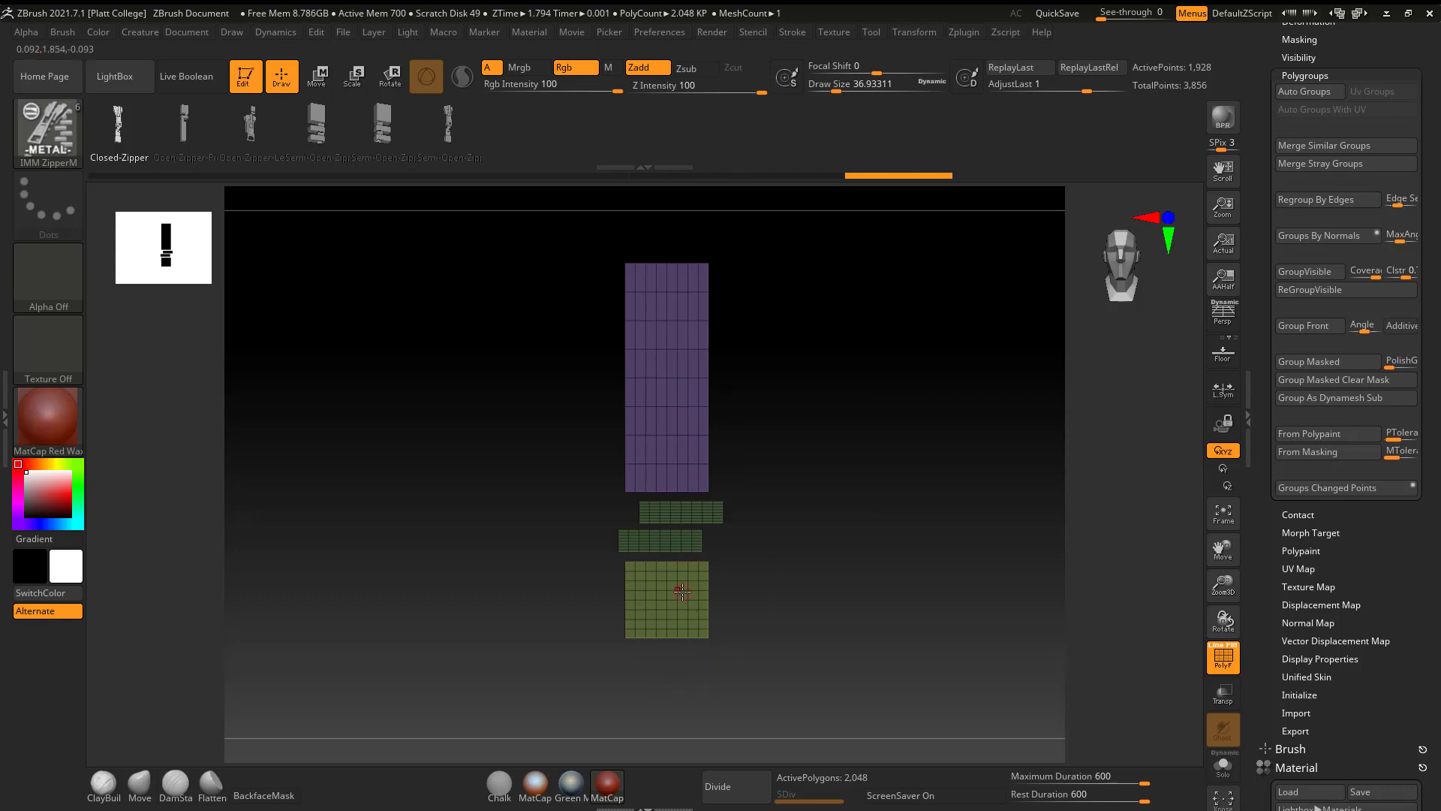
Step: Snap the merged mesh to a straight front view, create a new InsertMesh brush from it, and keep that brush selected
drag(749, 431, 781, 425)
mouse_move(921, 435)
mouse_down()
mouse_move(895, 454)
mouse_move(929, 454)
mouse_up()
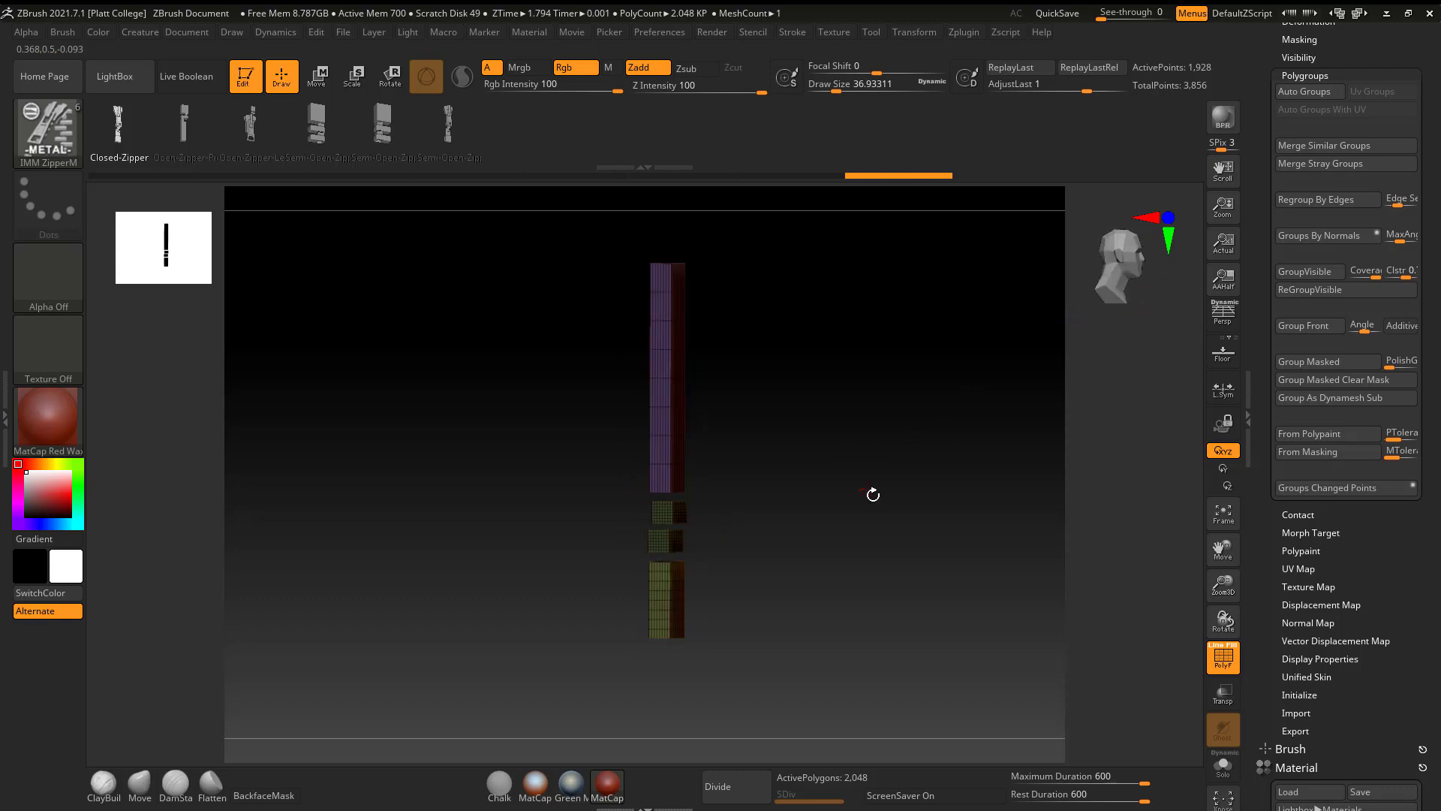
shift+drag(873, 493, 840, 450)
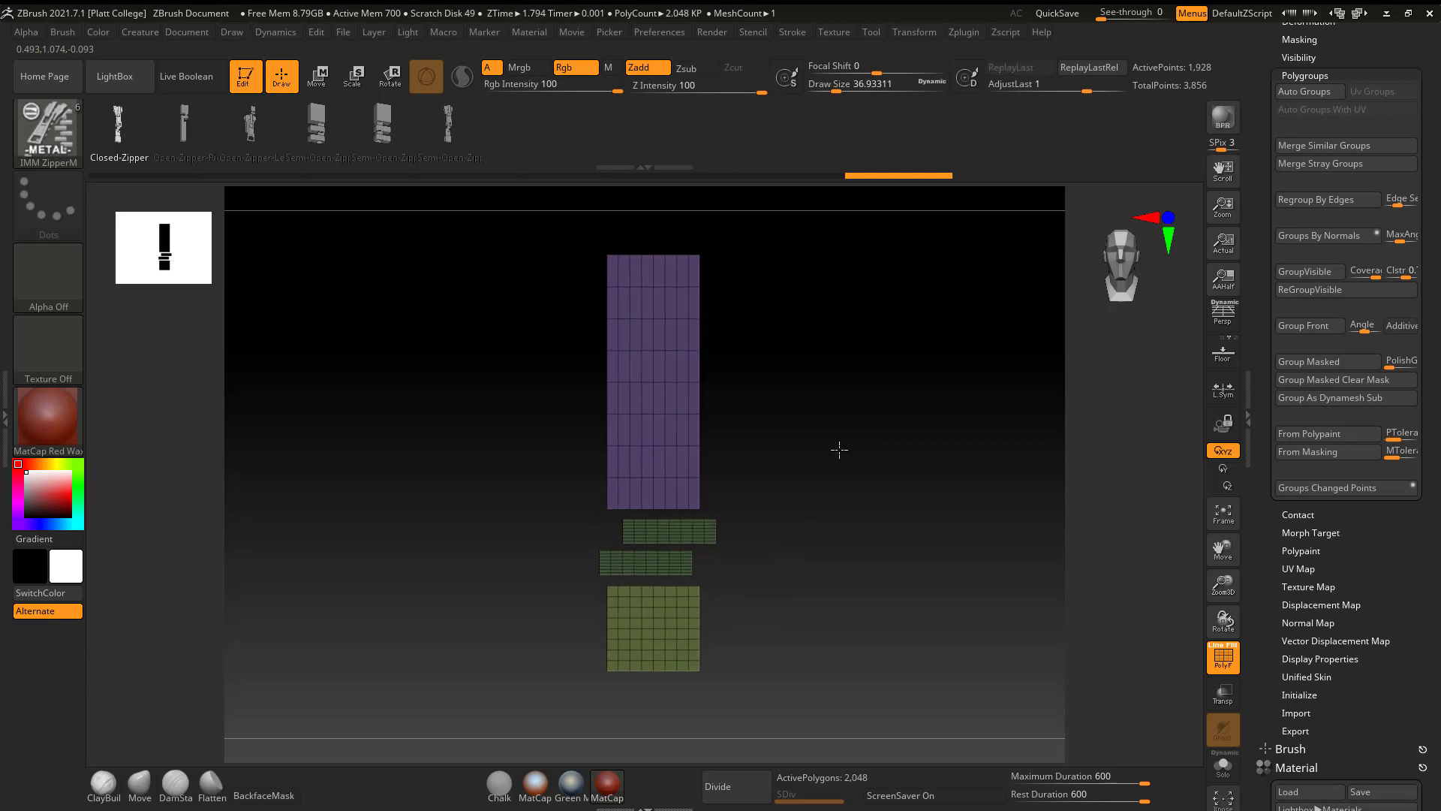
click(60, 128)
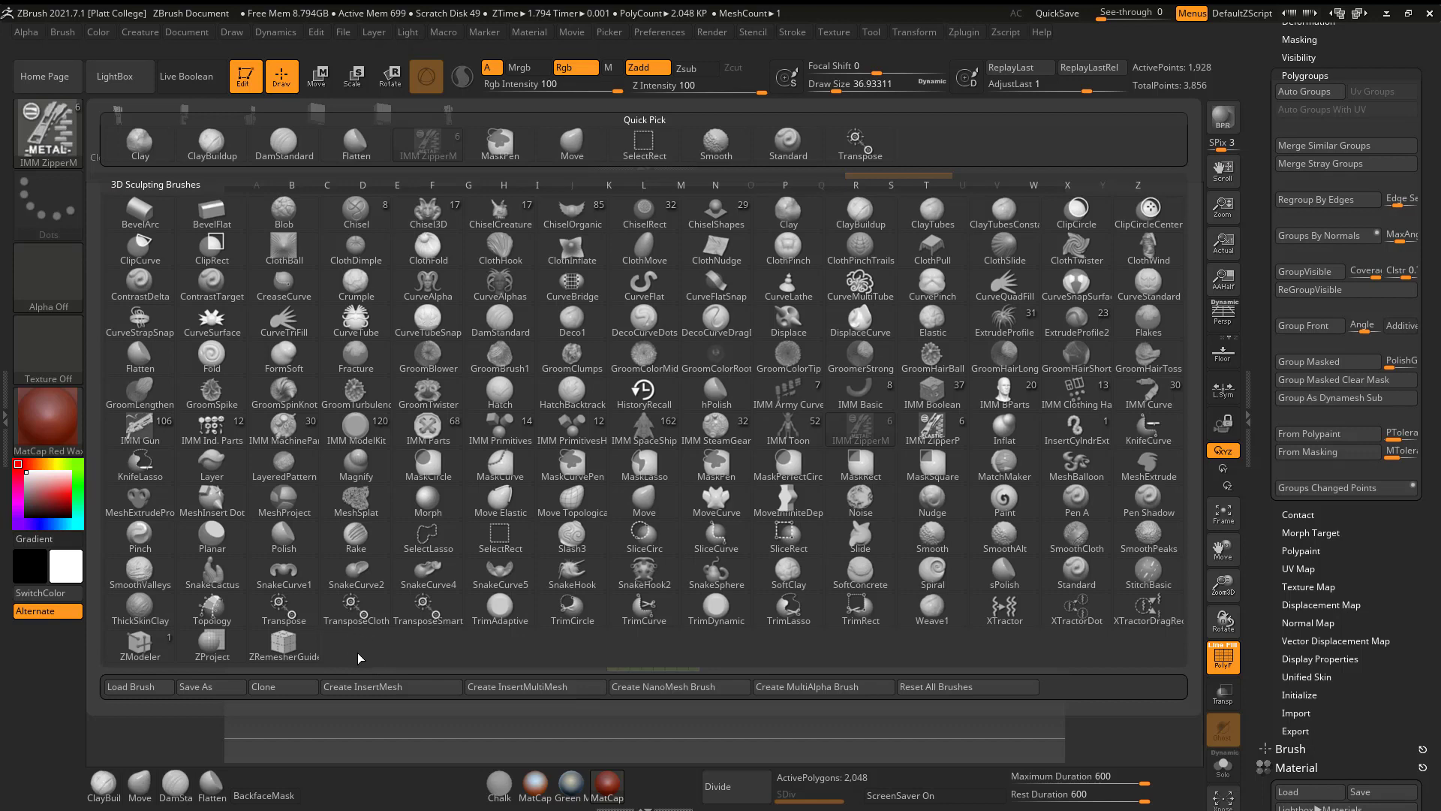
click(406, 686)
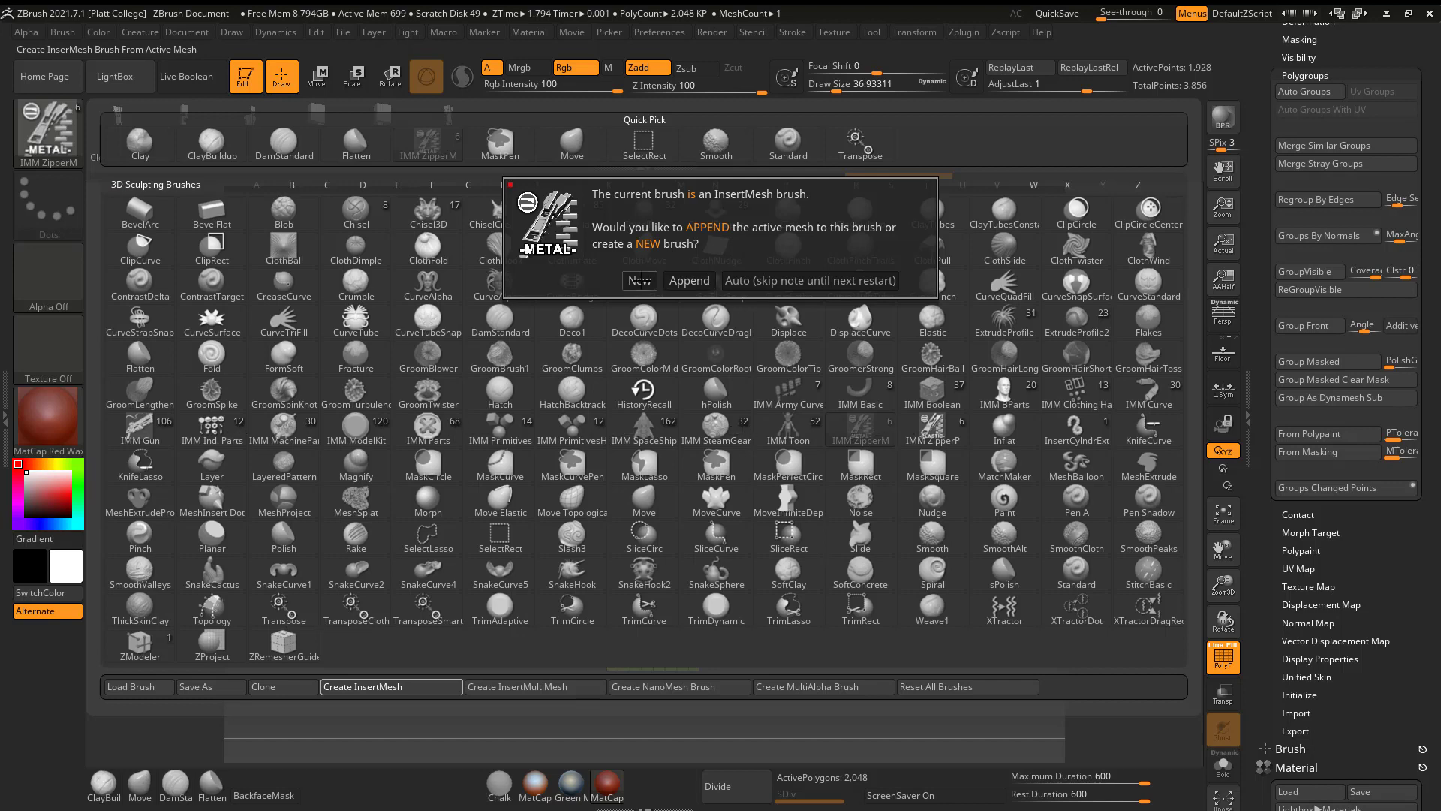
click(639, 280)
click(68, 138)
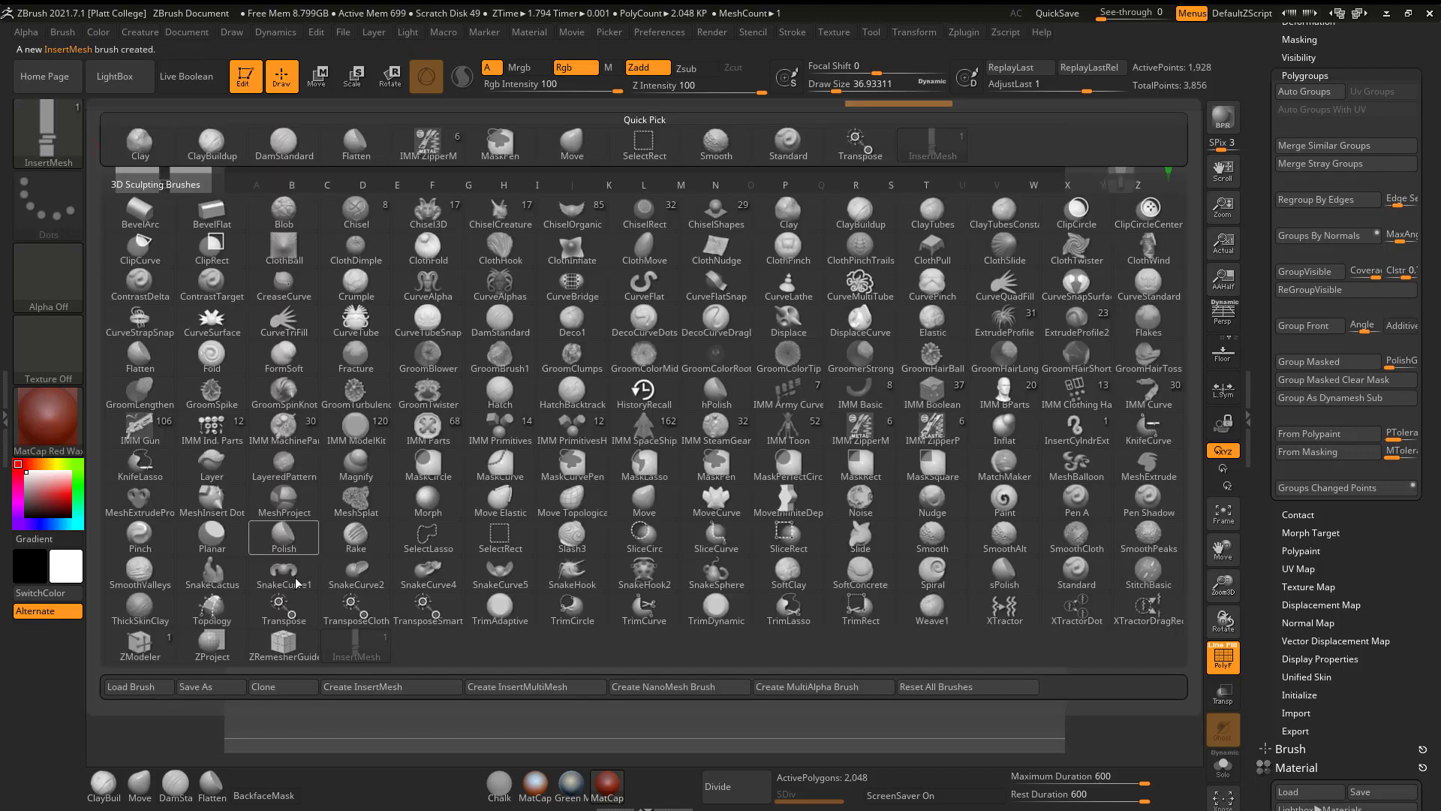
mouse_move(372, 642)
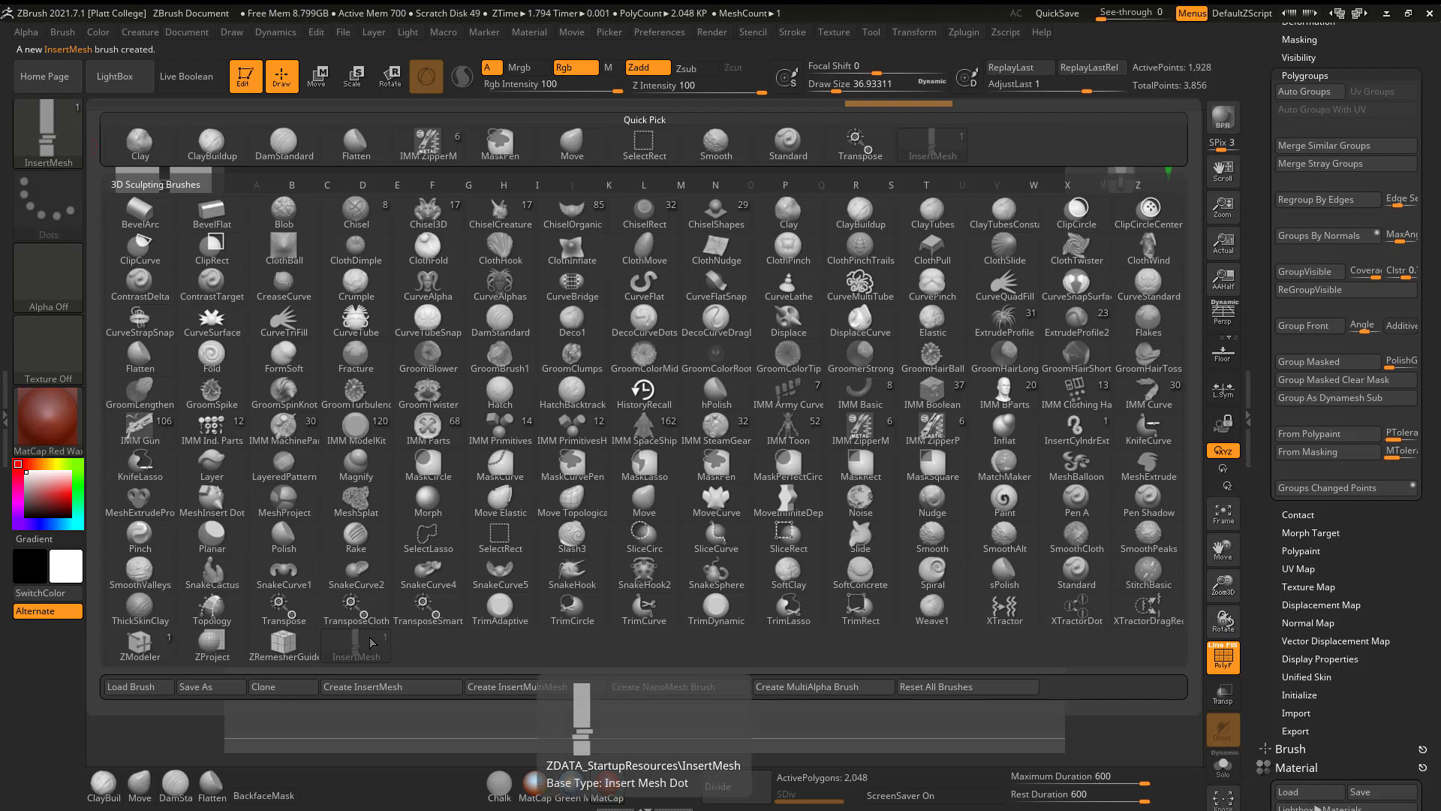
click(361, 636)
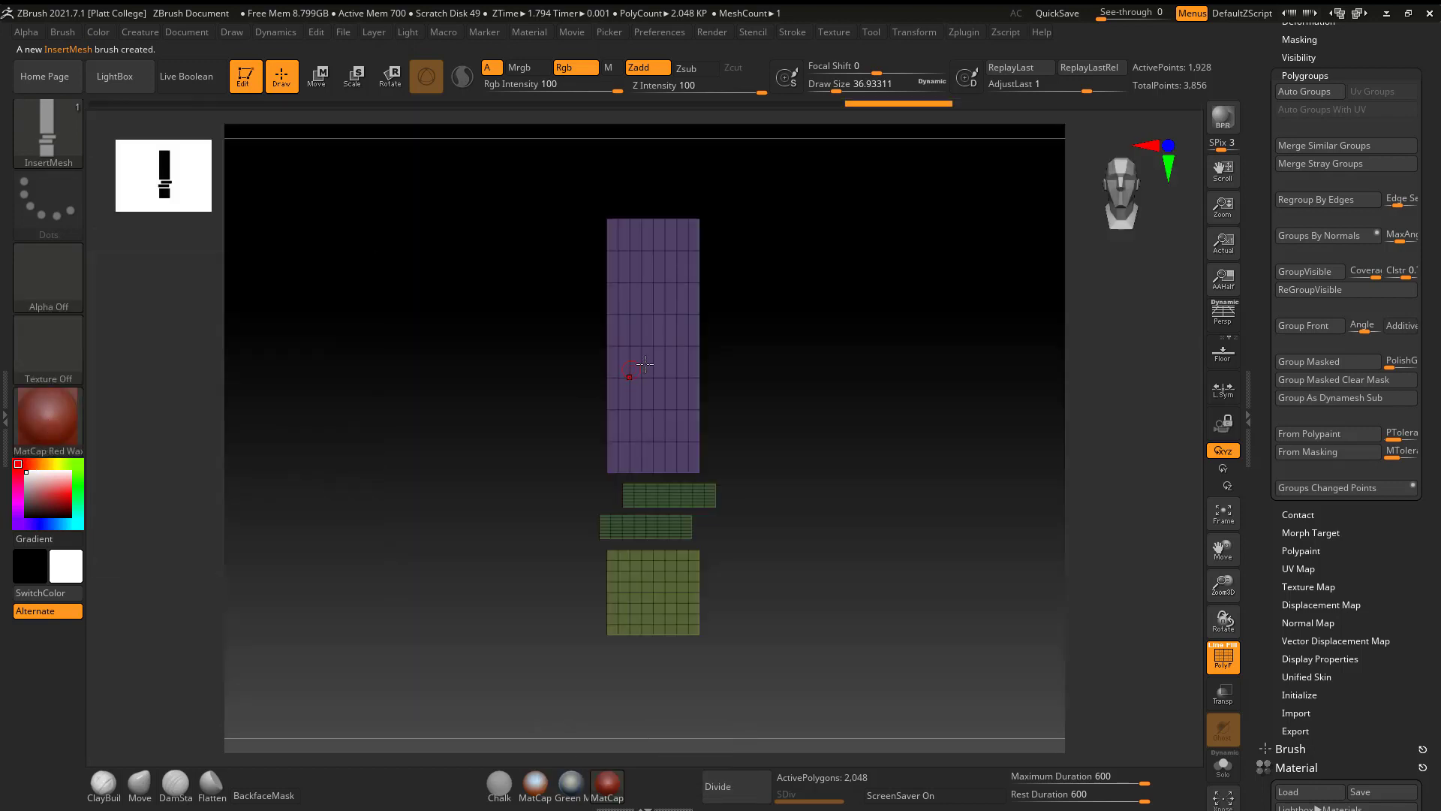
Step: Open the empty side tray and dock the Brush and Stroke palettes in it, with Stroke below Brush
click(6, 418)
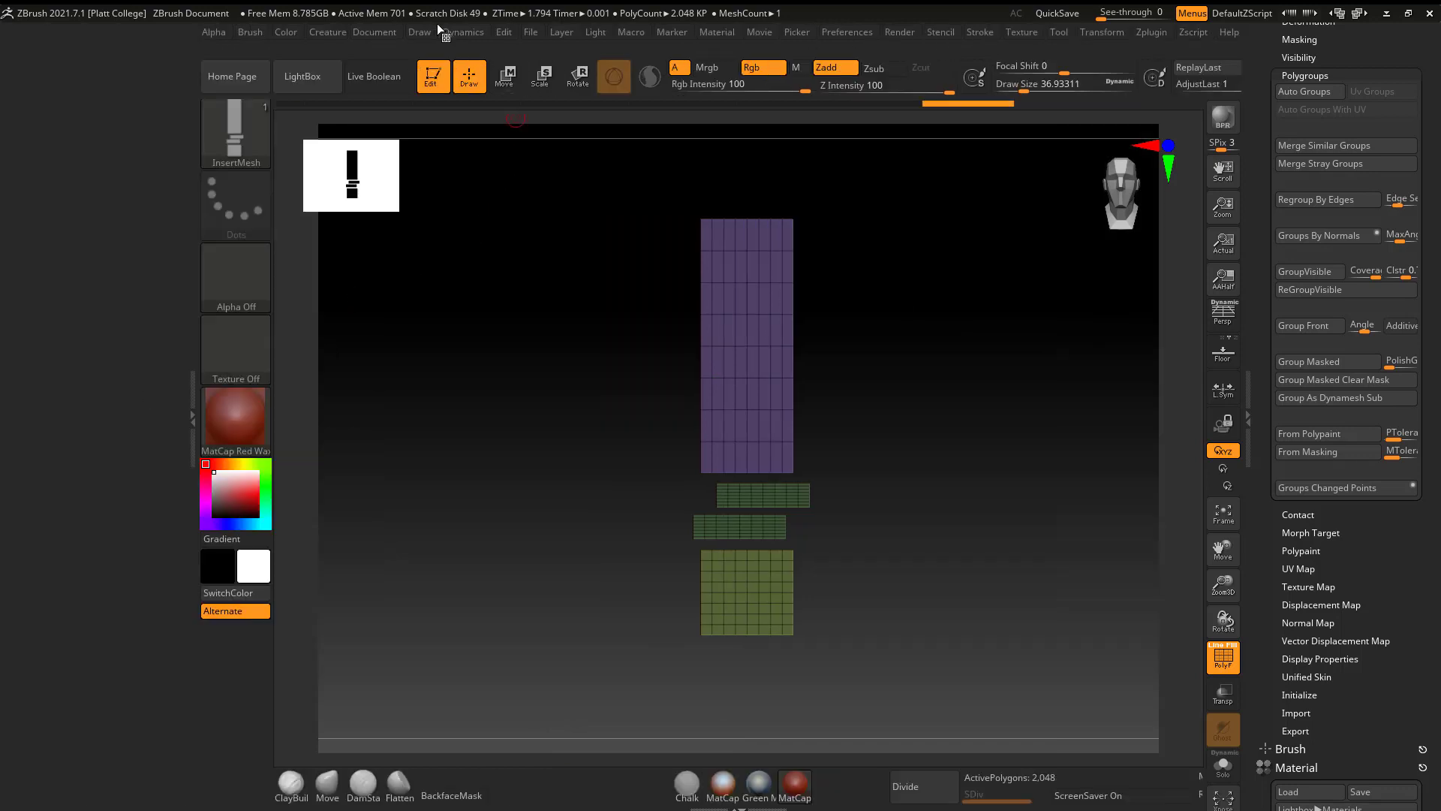
click(254, 33)
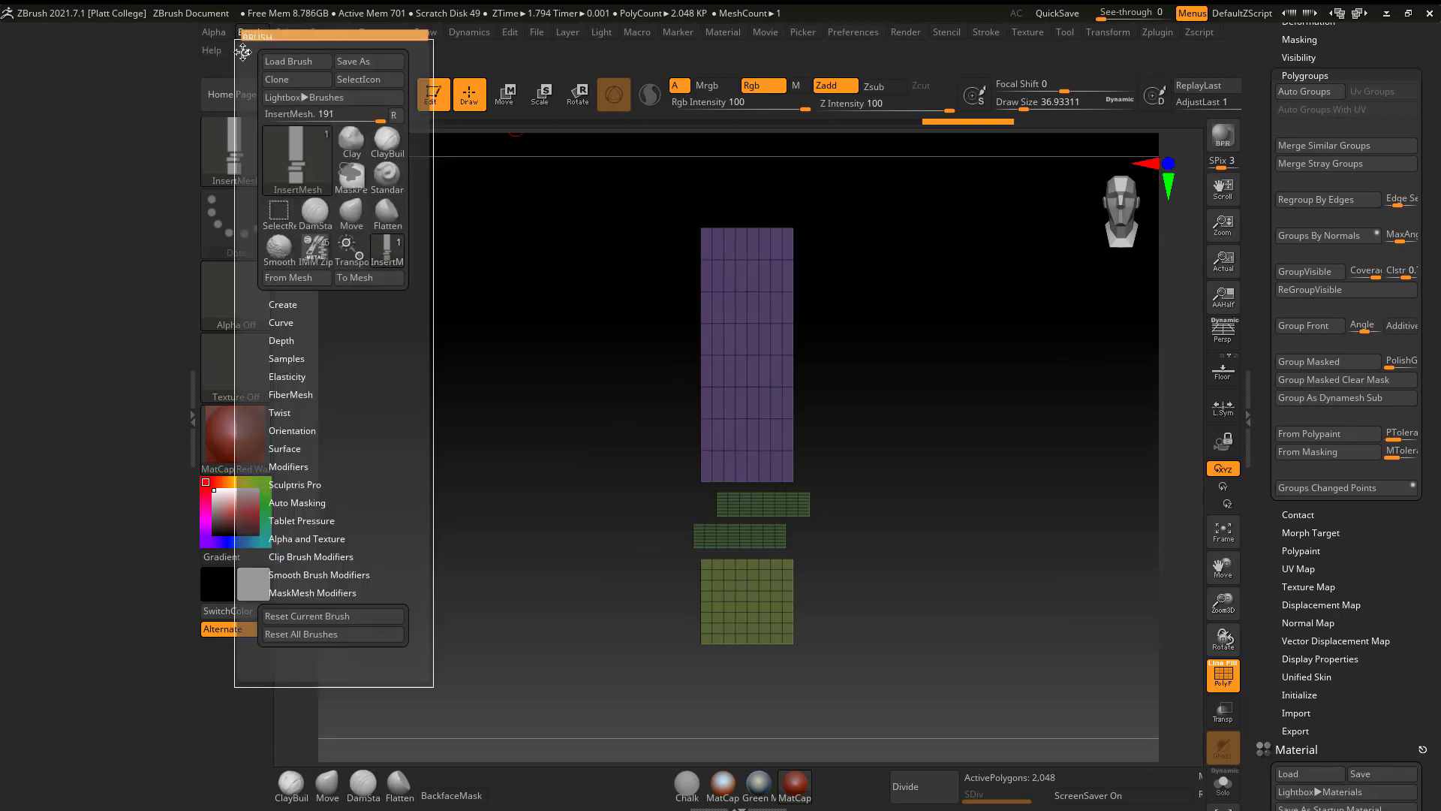
click(246, 51)
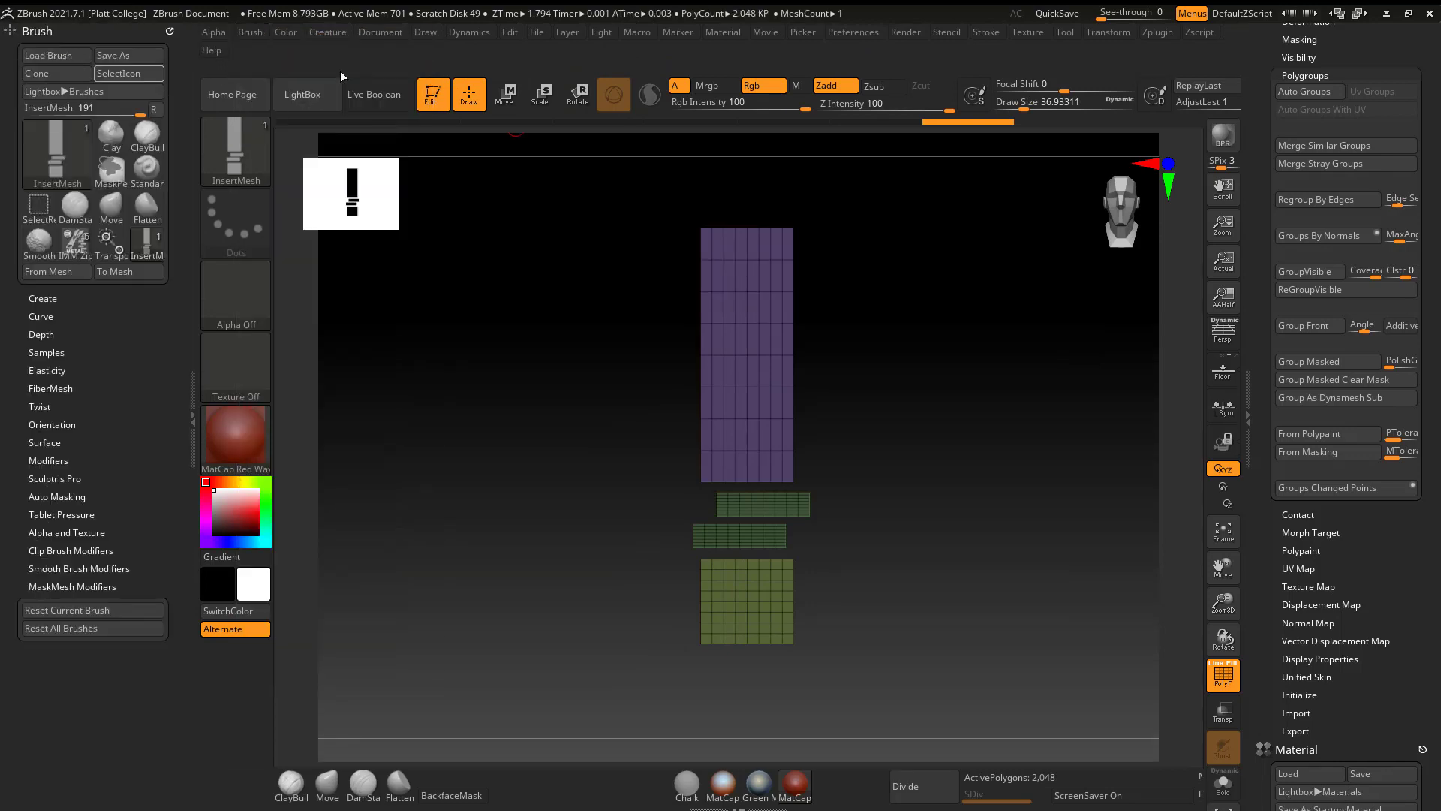
click(986, 32)
drag(980, 53, 67, 663)
drag(117, 440, 117, 250)
drag(20, 219, 17, 353)
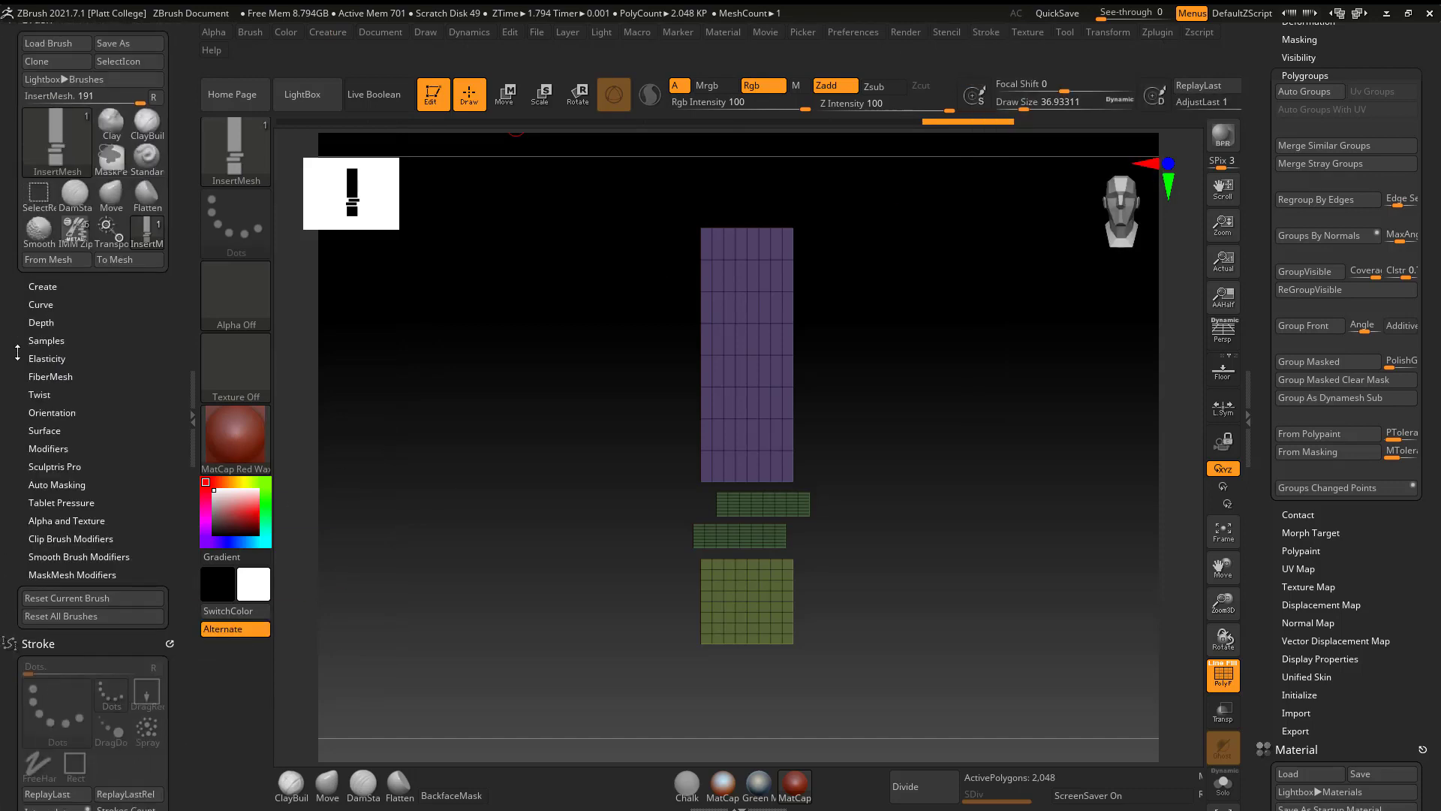
Step: Turn on Curve Mode for the InsertMesh brush and check its Tri Parts modifier
click(60, 452)
drag(14, 432, 14, 295)
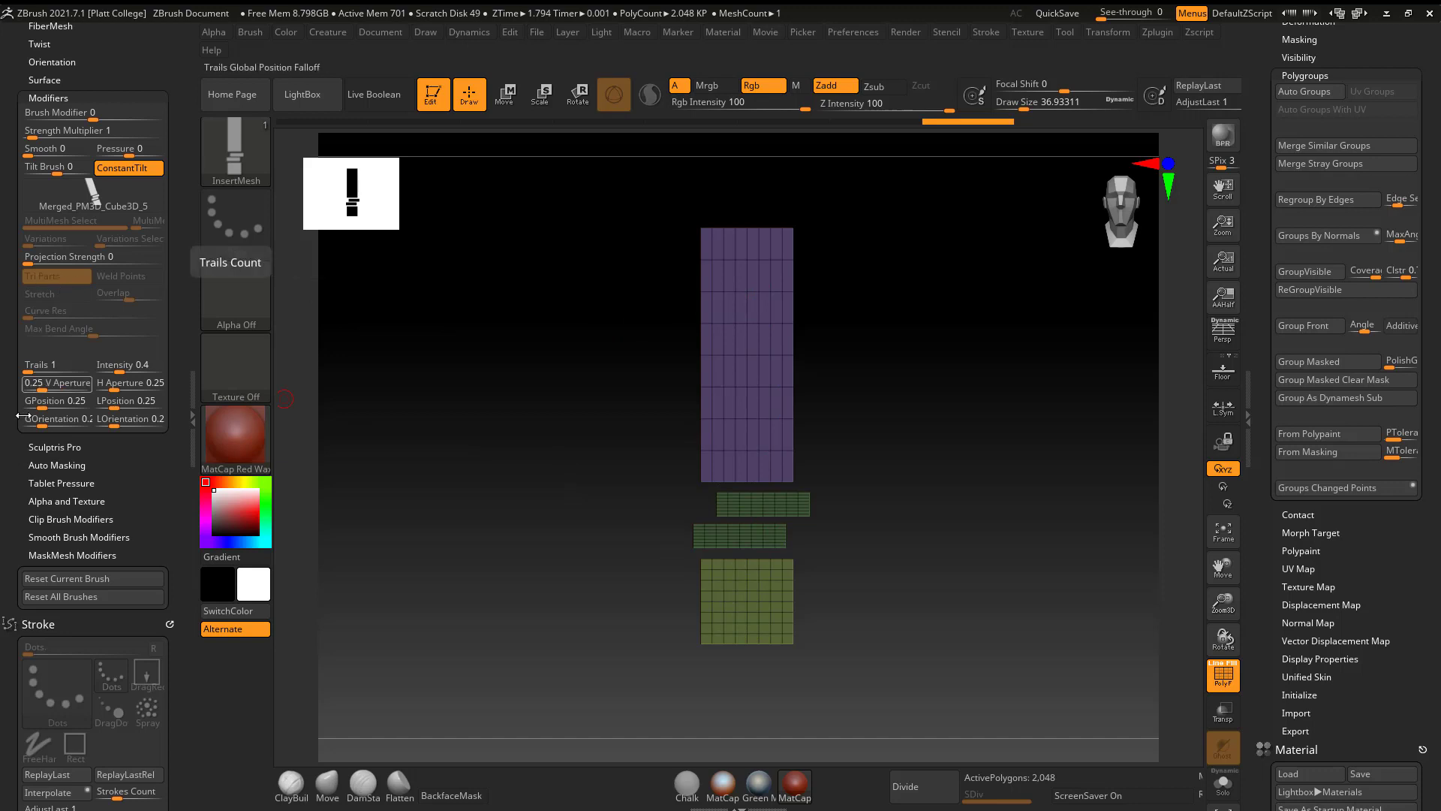
drag(17, 479, 14, 357)
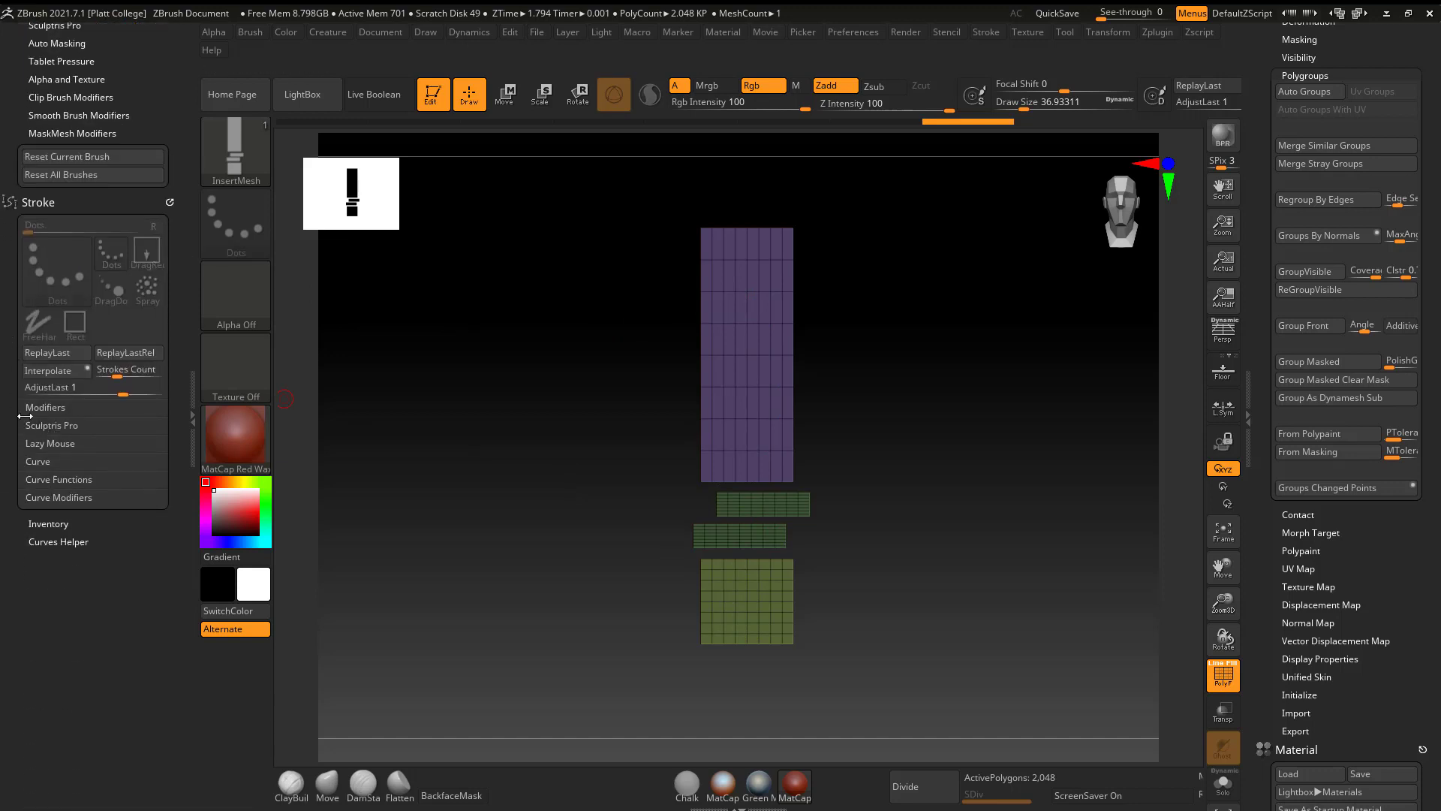
click(39, 462)
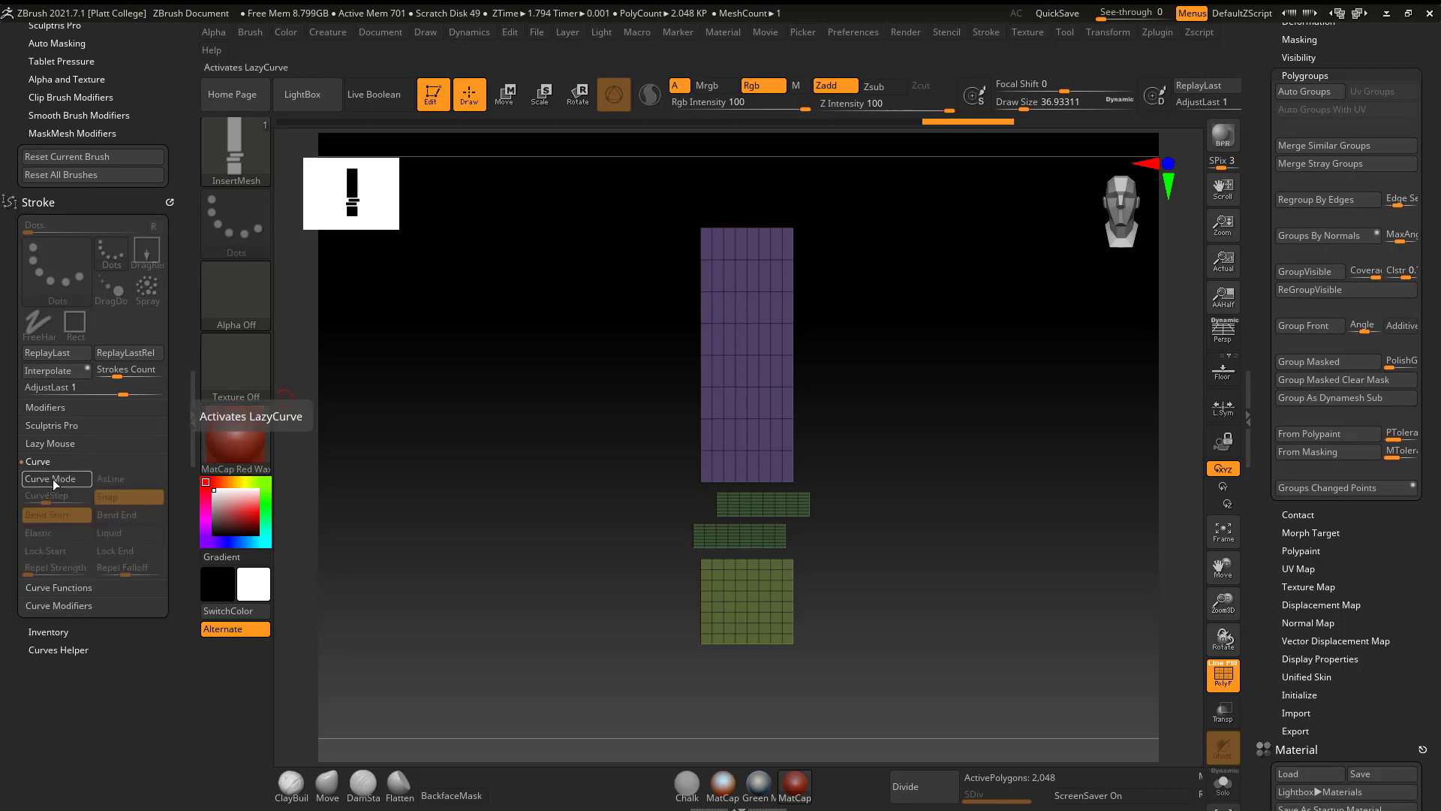
click(53, 479)
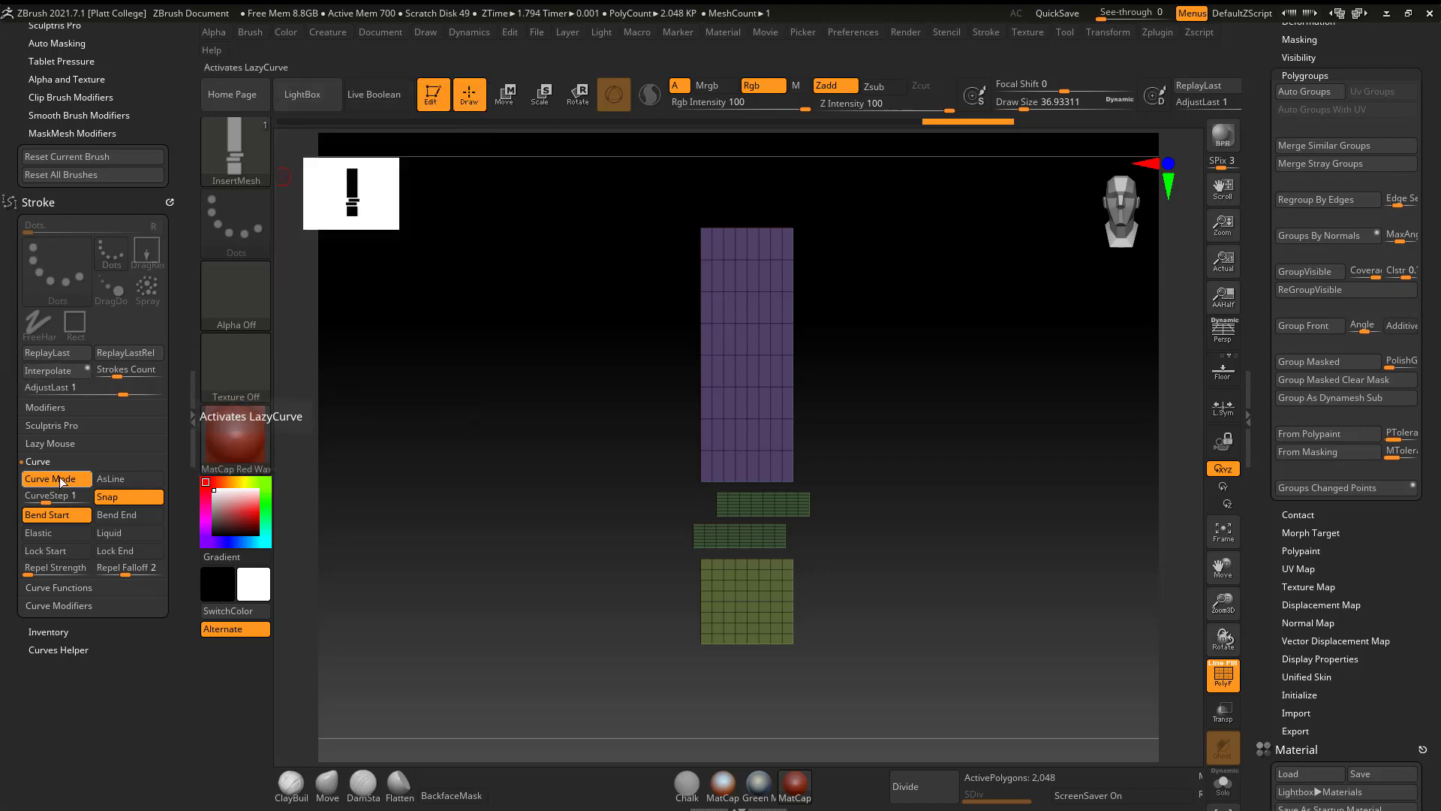
scroll(49, 448, up, 5)
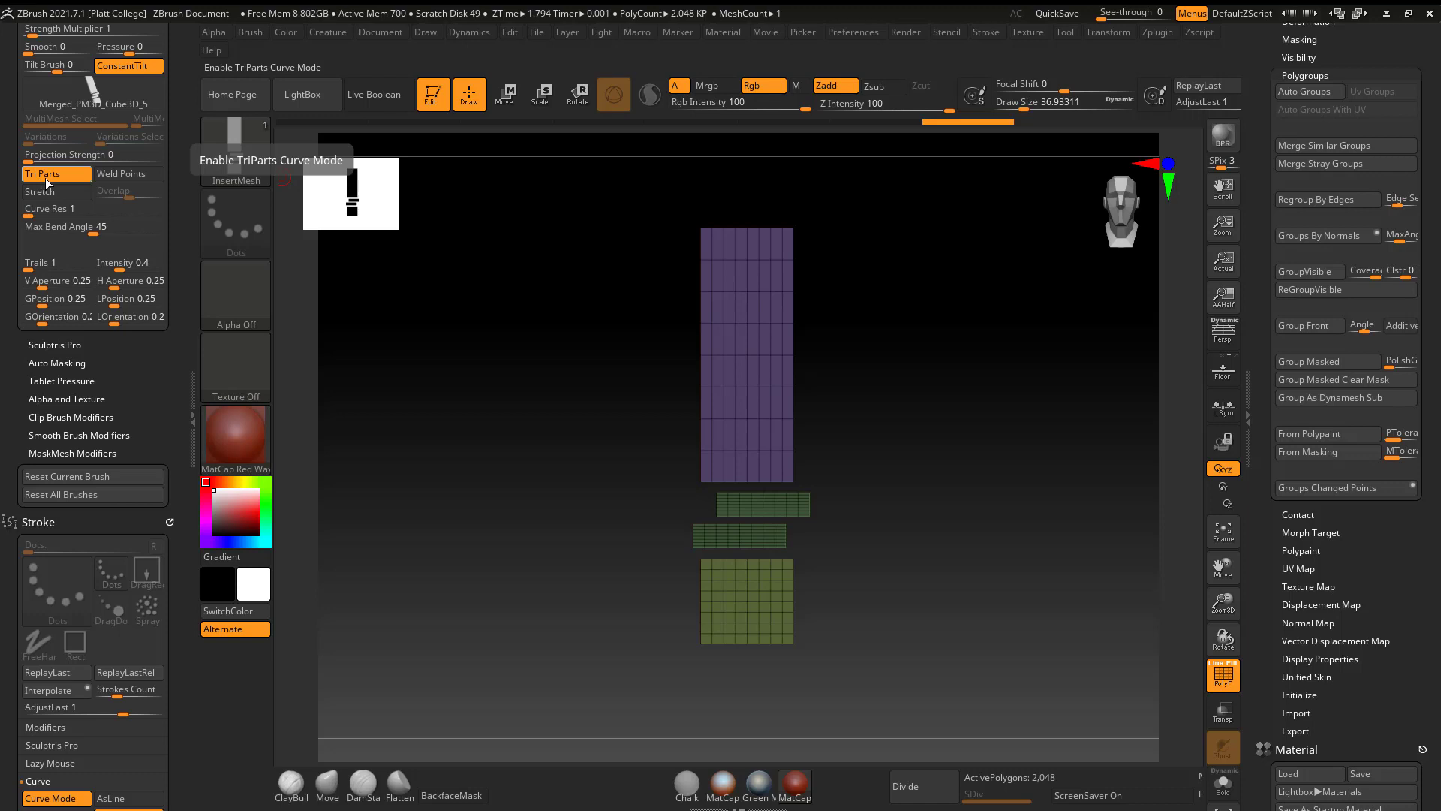
drag(12, 241, 11, 297)
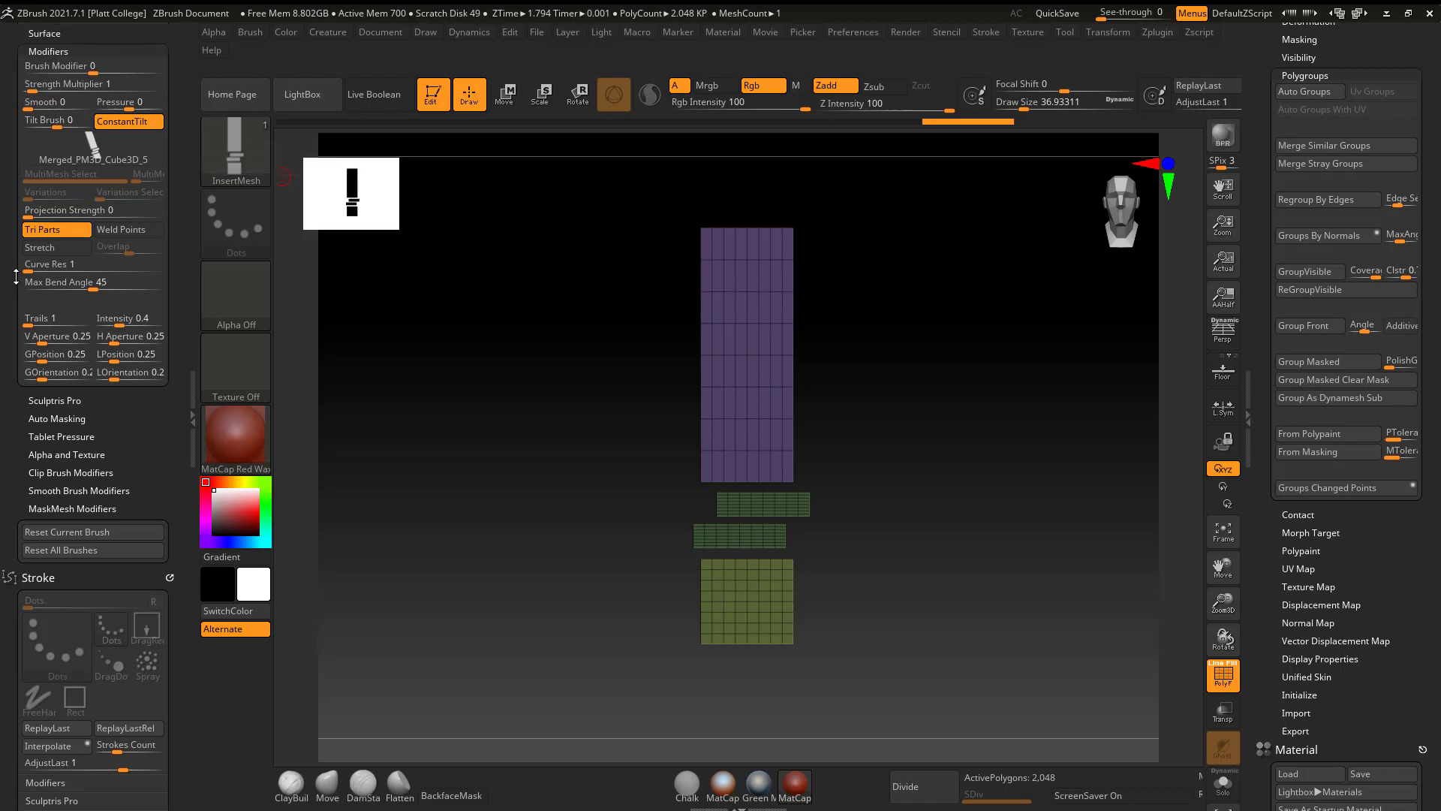
Step: Switch the active tool to SimpleBrush and clear the canvas
drag(1261, 229, 1245, 327)
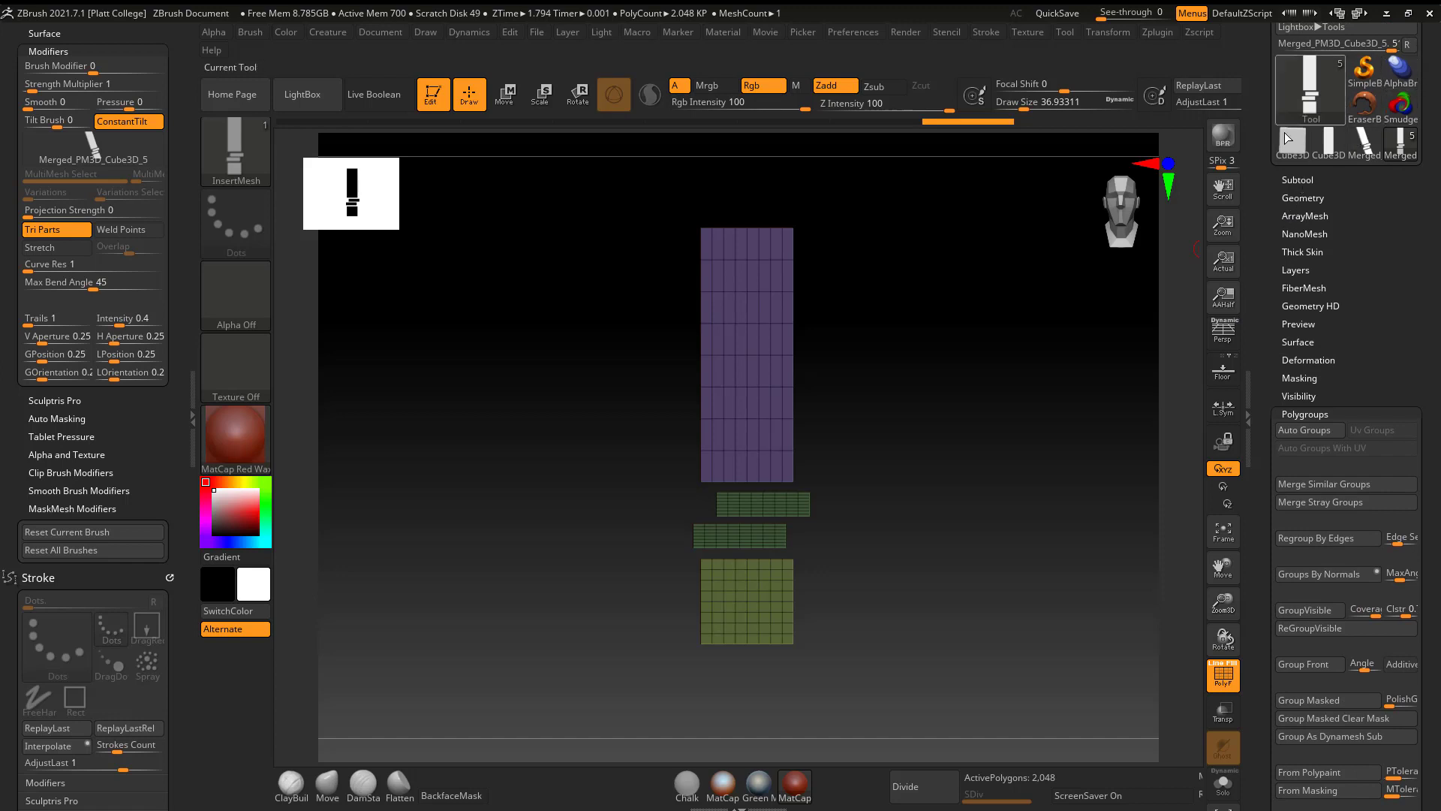
scroll(1317, 150, up, 2)
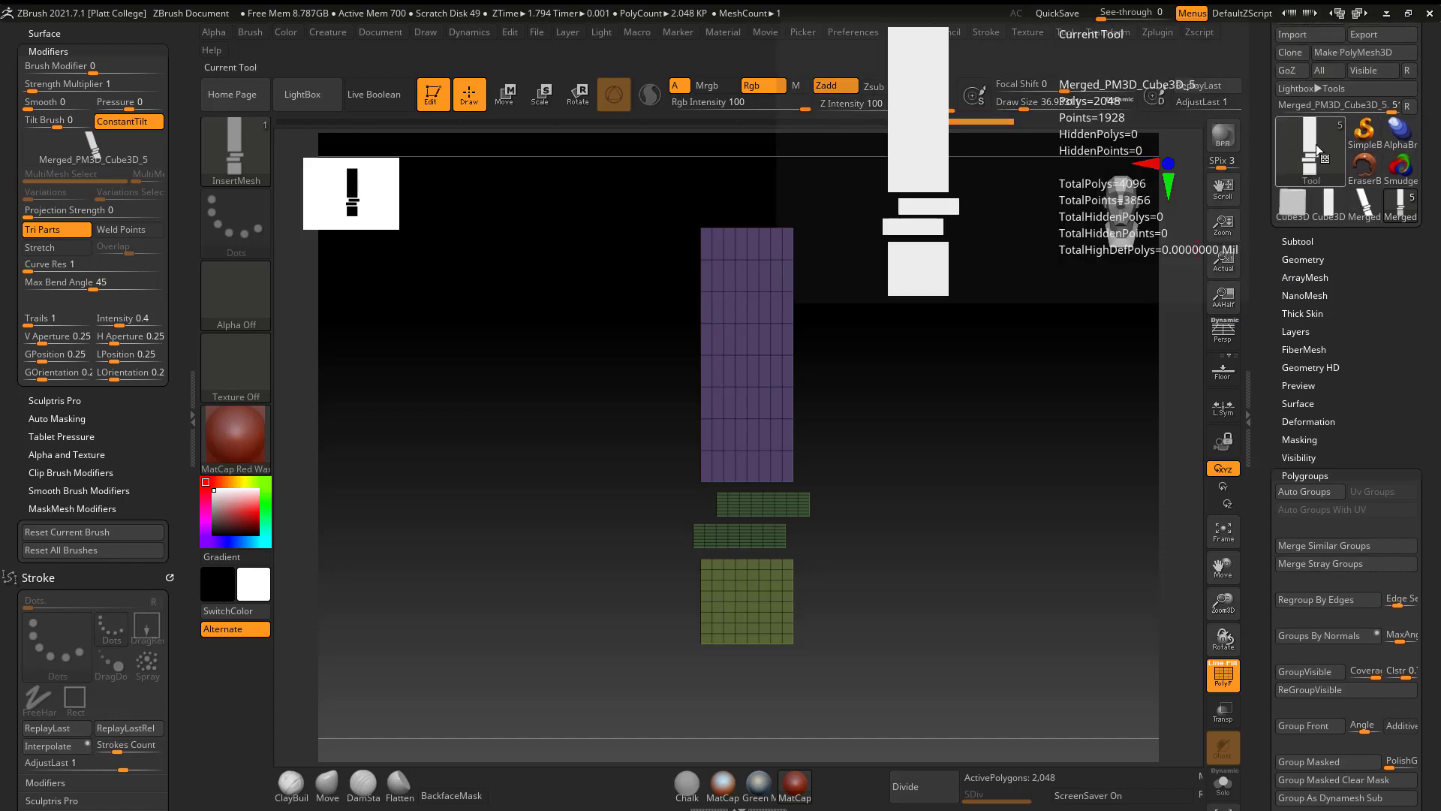
click(1367, 130)
click(602, 272)
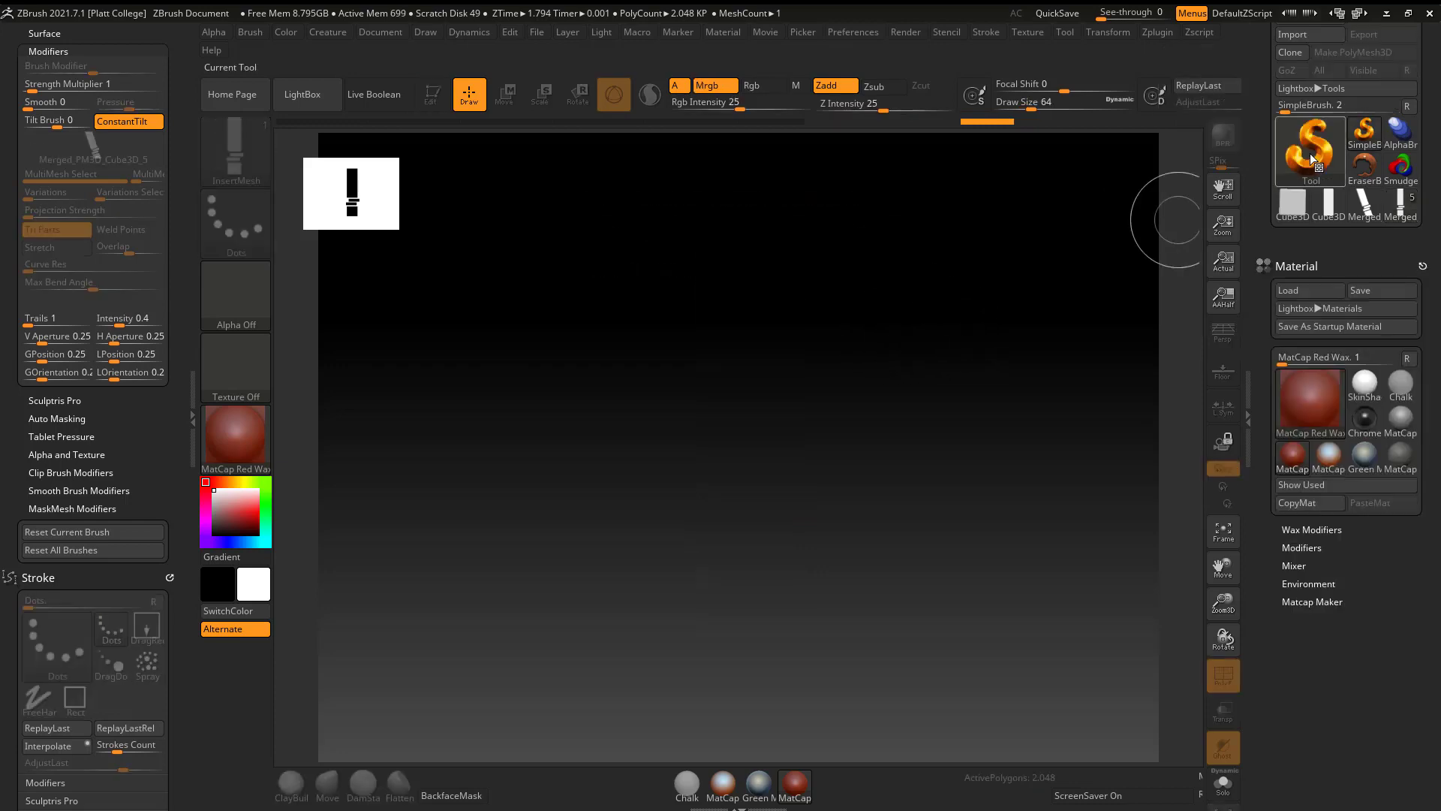
Step: Draw a large Sphere3D in the middle of the canvas and enter Edit mode
click(1309, 151)
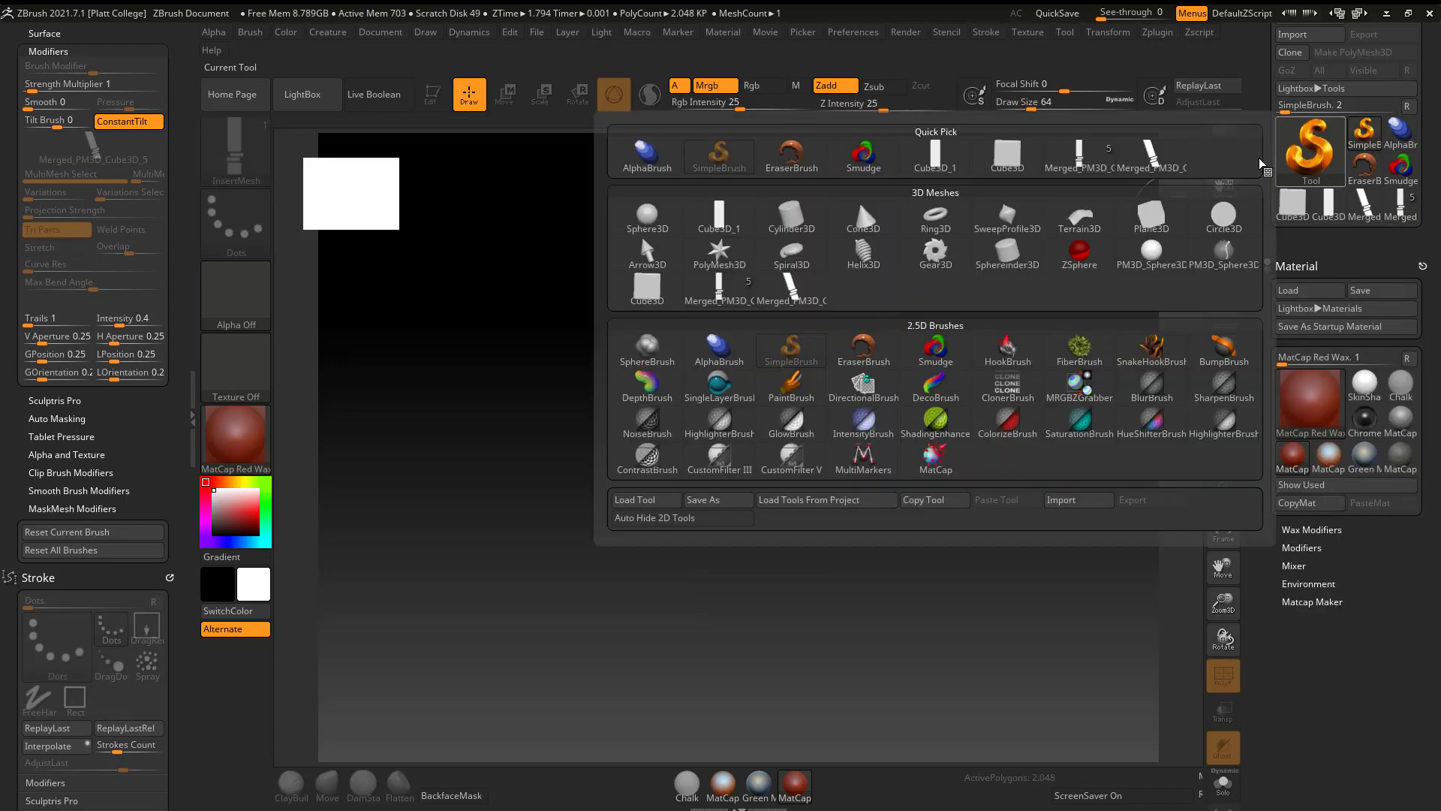
click(647, 217)
drag(689, 433, 574, 277)
click(443, 109)
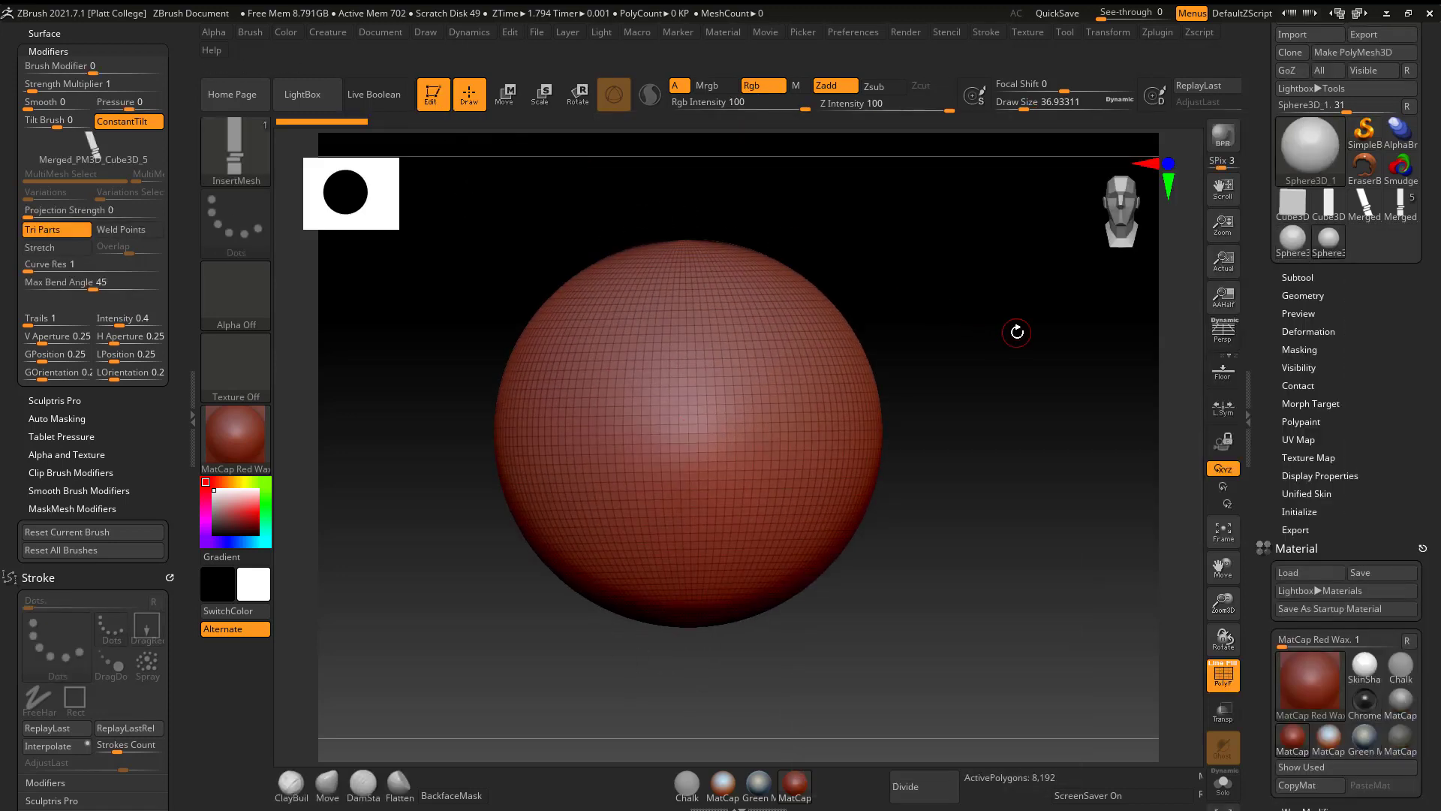
Step: Convert the sphere to a PolyMesh3D and turn off its polyframe display
drag(1259, 251, 1259, 326)
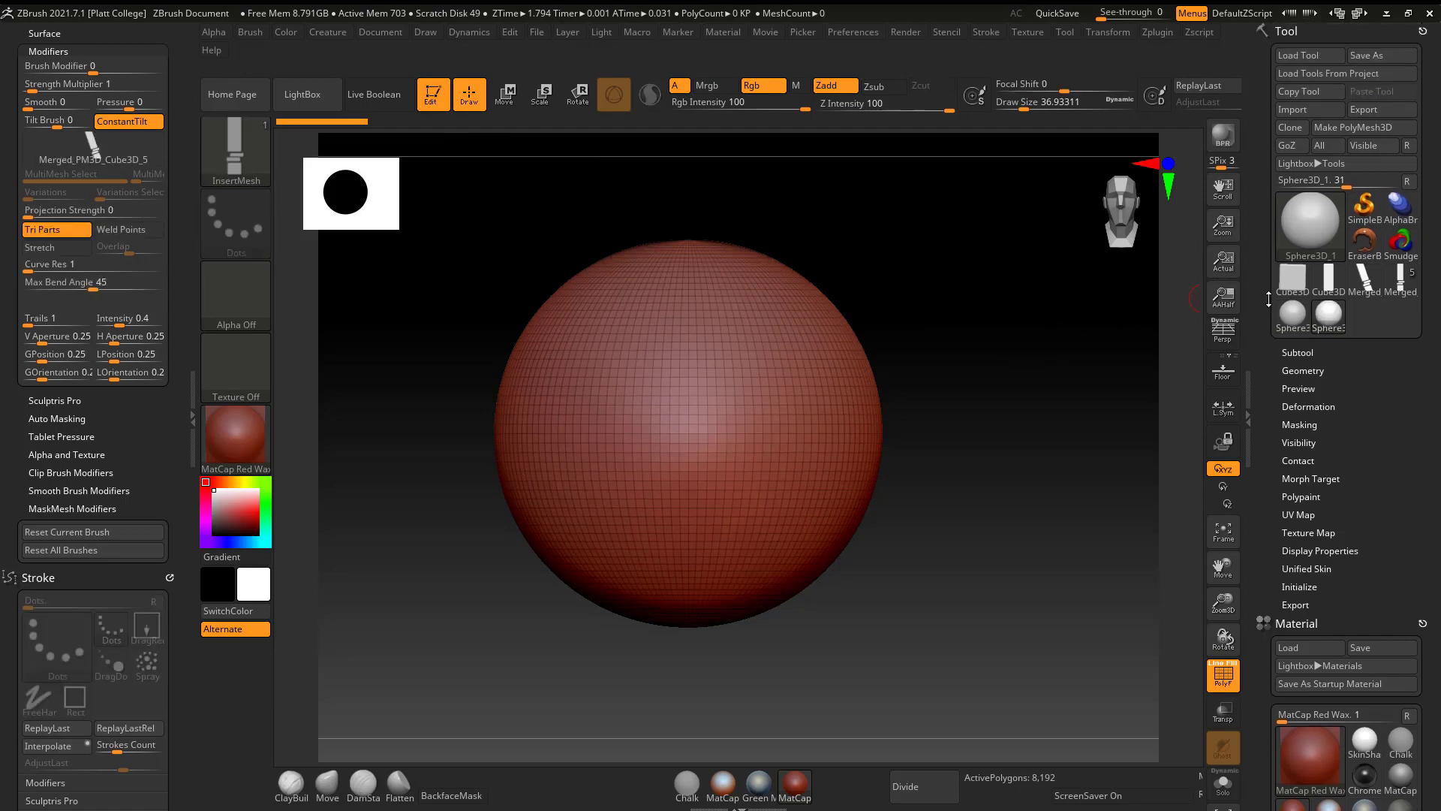
click(1366, 129)
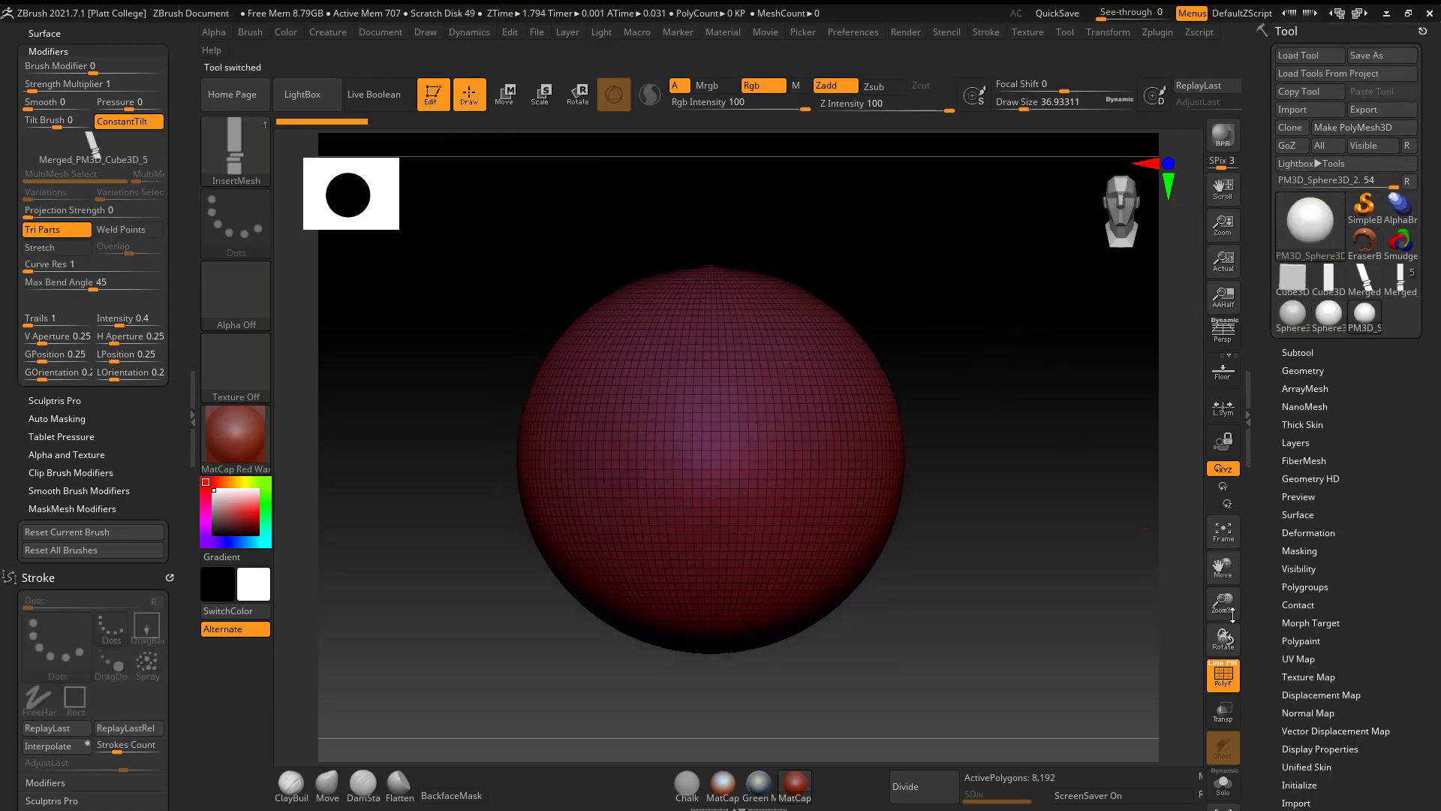
click(1223, 676)
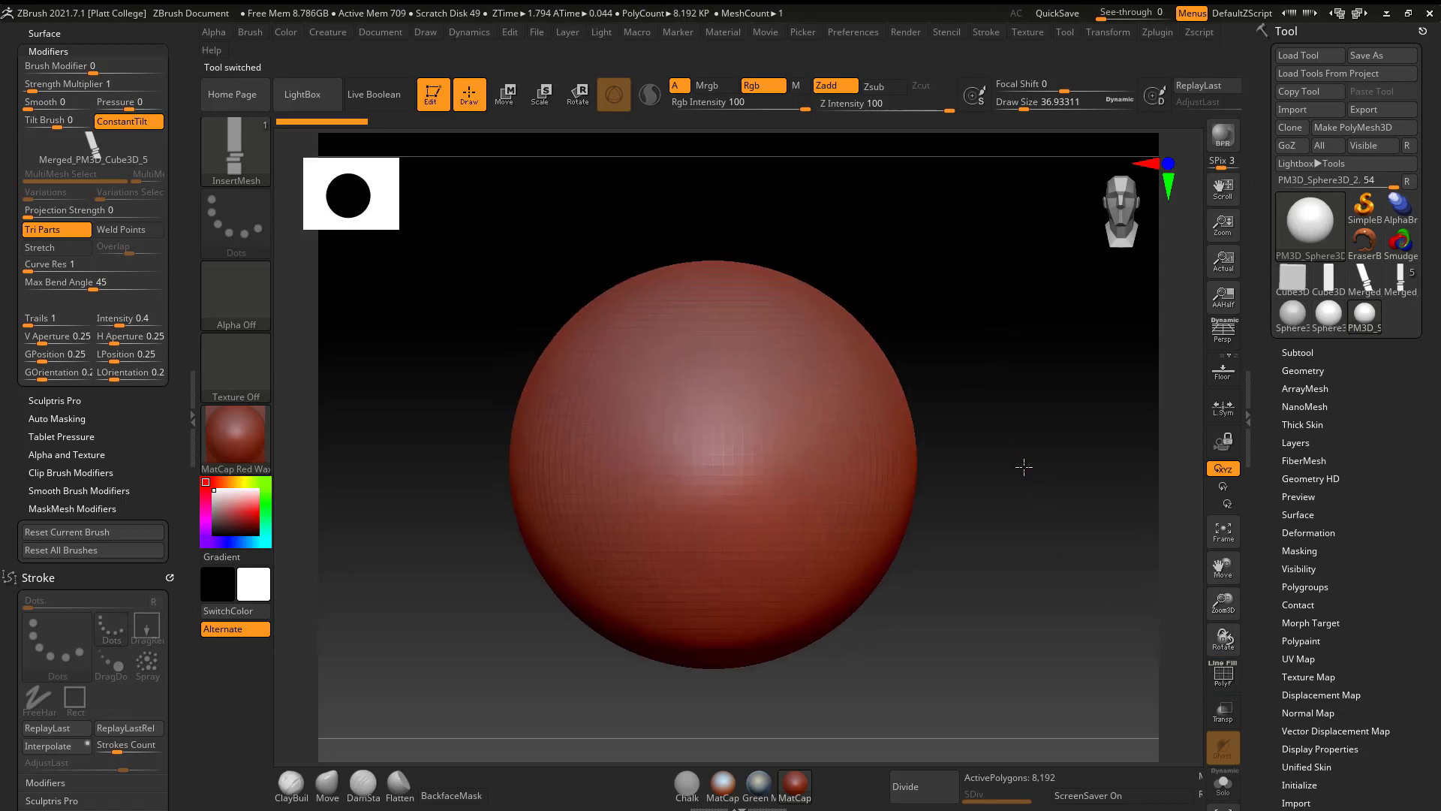
alt+drag(1023, 467, 1024, 482)
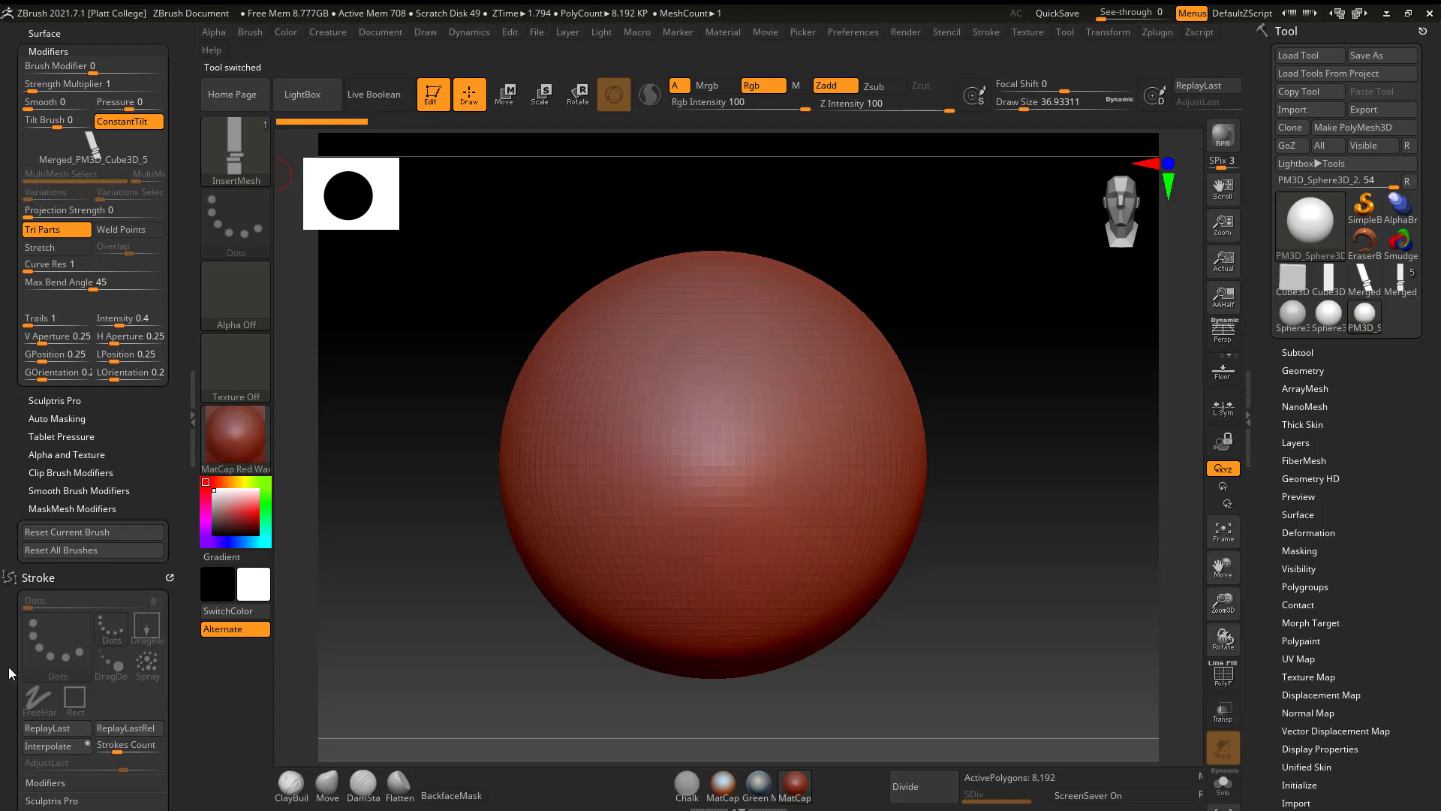
Step: Draw an S-shaped curve down the front of the sphere with the custom InsertMesh brush
drag(7, 728, 9, 575)
drag(12, 503, 7, 683)
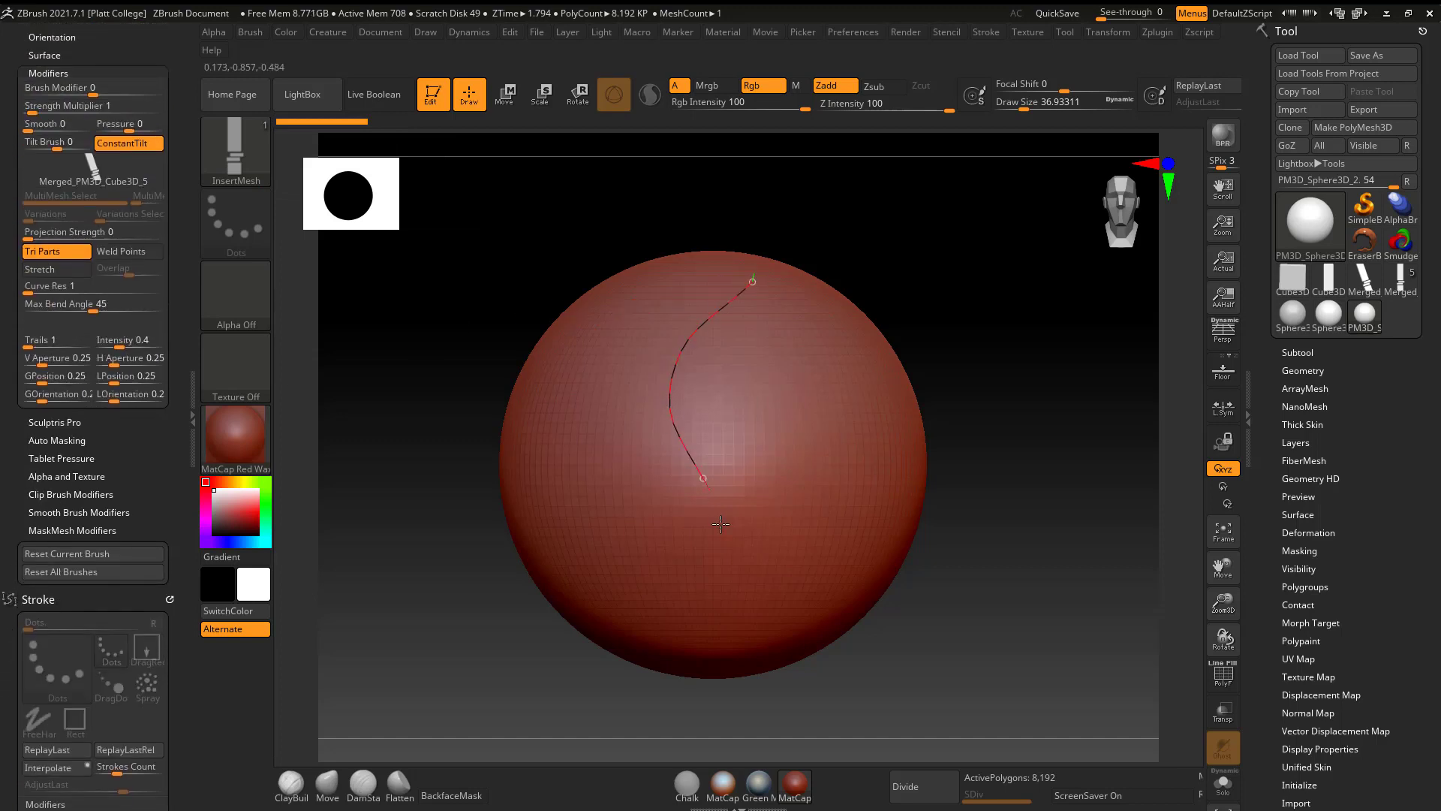
drag(721, 524, 701, 604)
drag(947, 358, 809, 303)
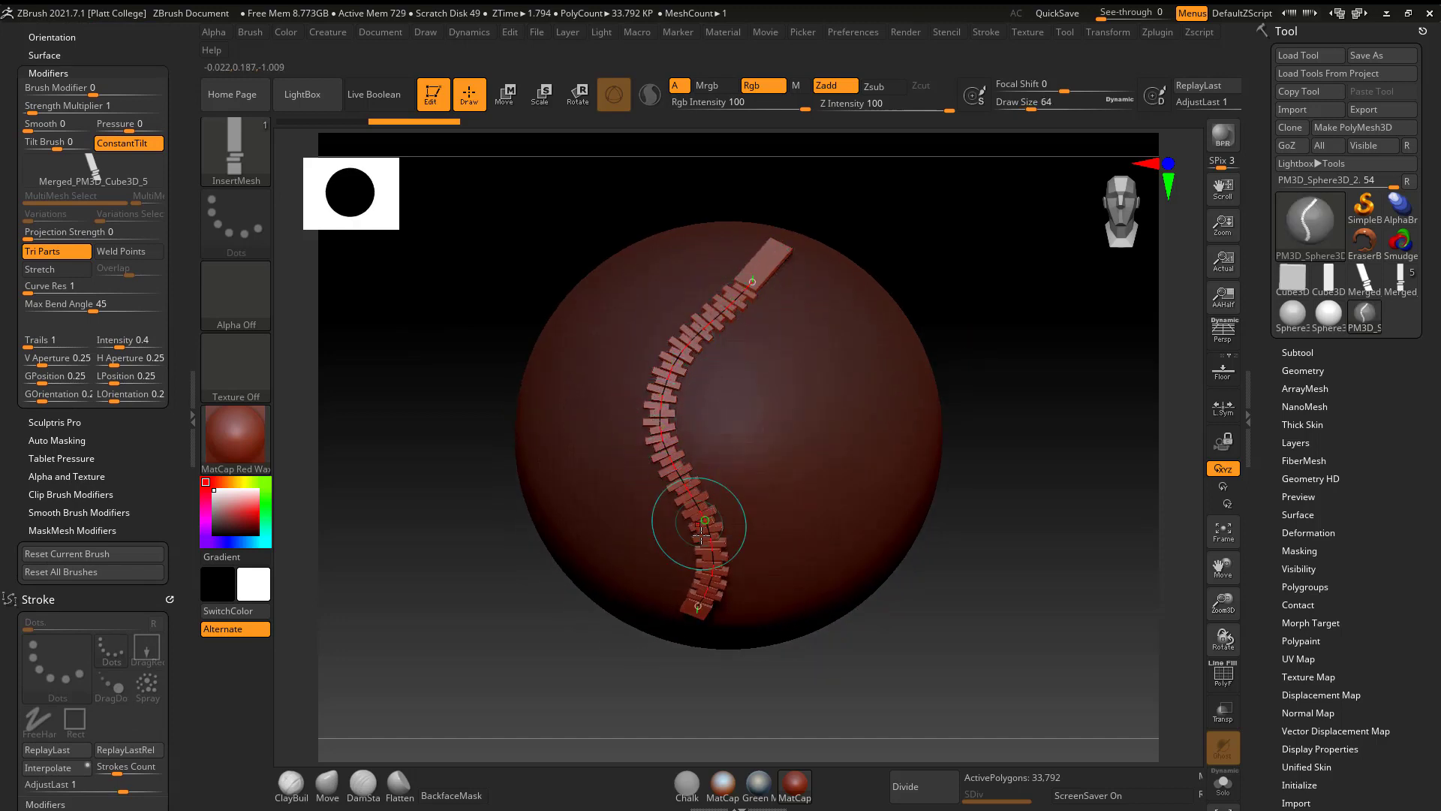
drag(853, 640, 801, 599)
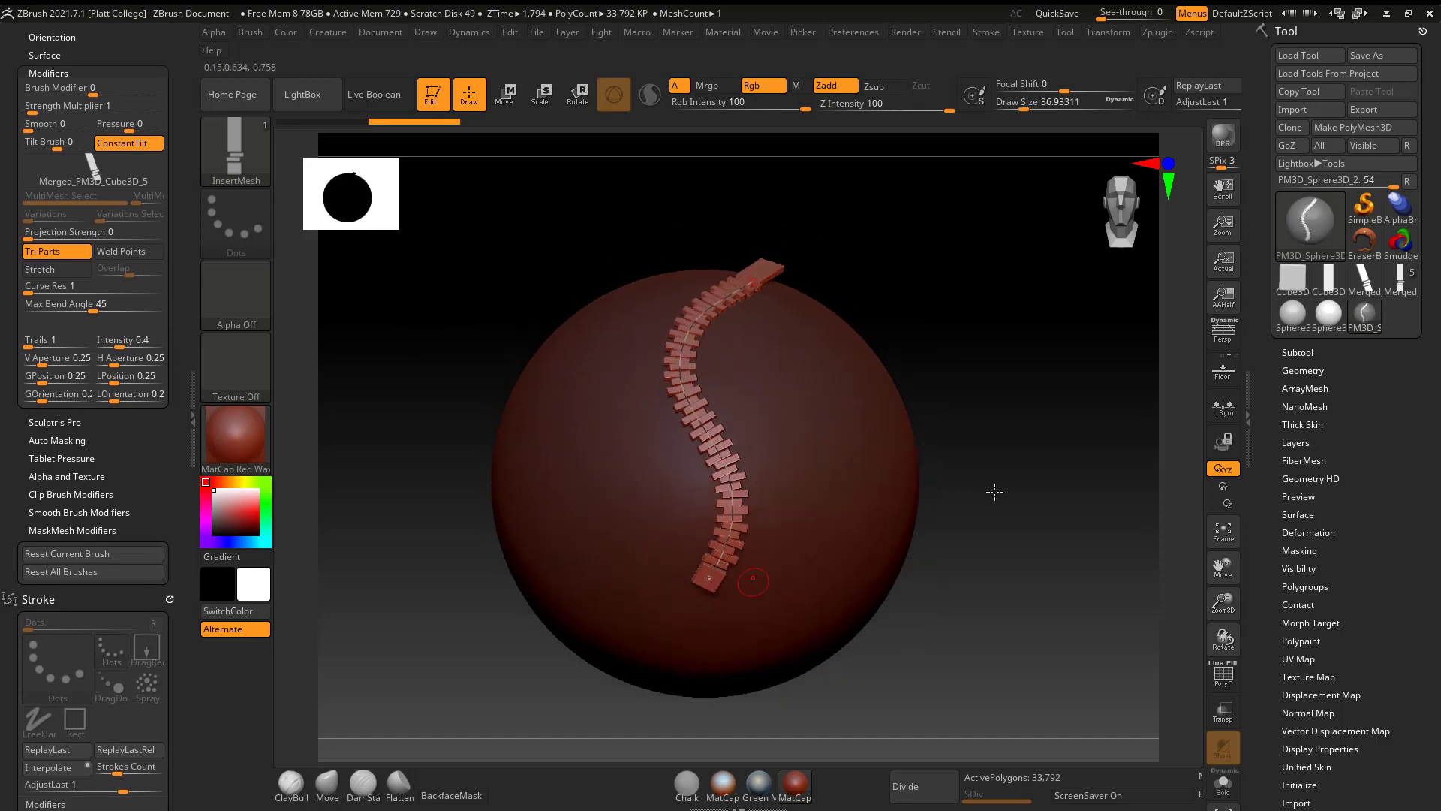
drag(1022, 456, 843, 389)
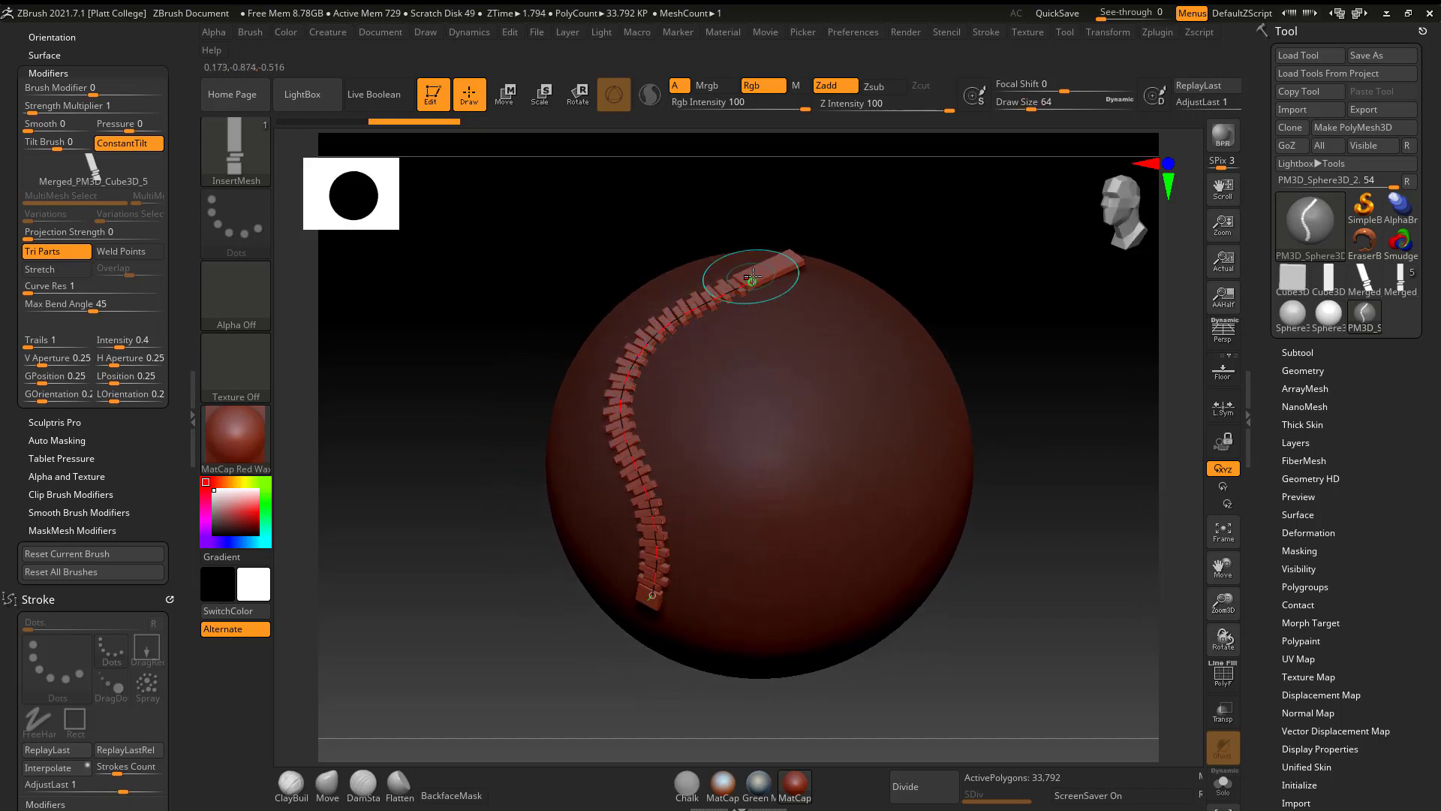
Step: Try moving the curve's upper and lower ends across the sphere, undoing each change
drag(753, 278, 675, 267)
key(ctrl+z)
drag(656, 595, 854, 547)
key(ctrl+z)
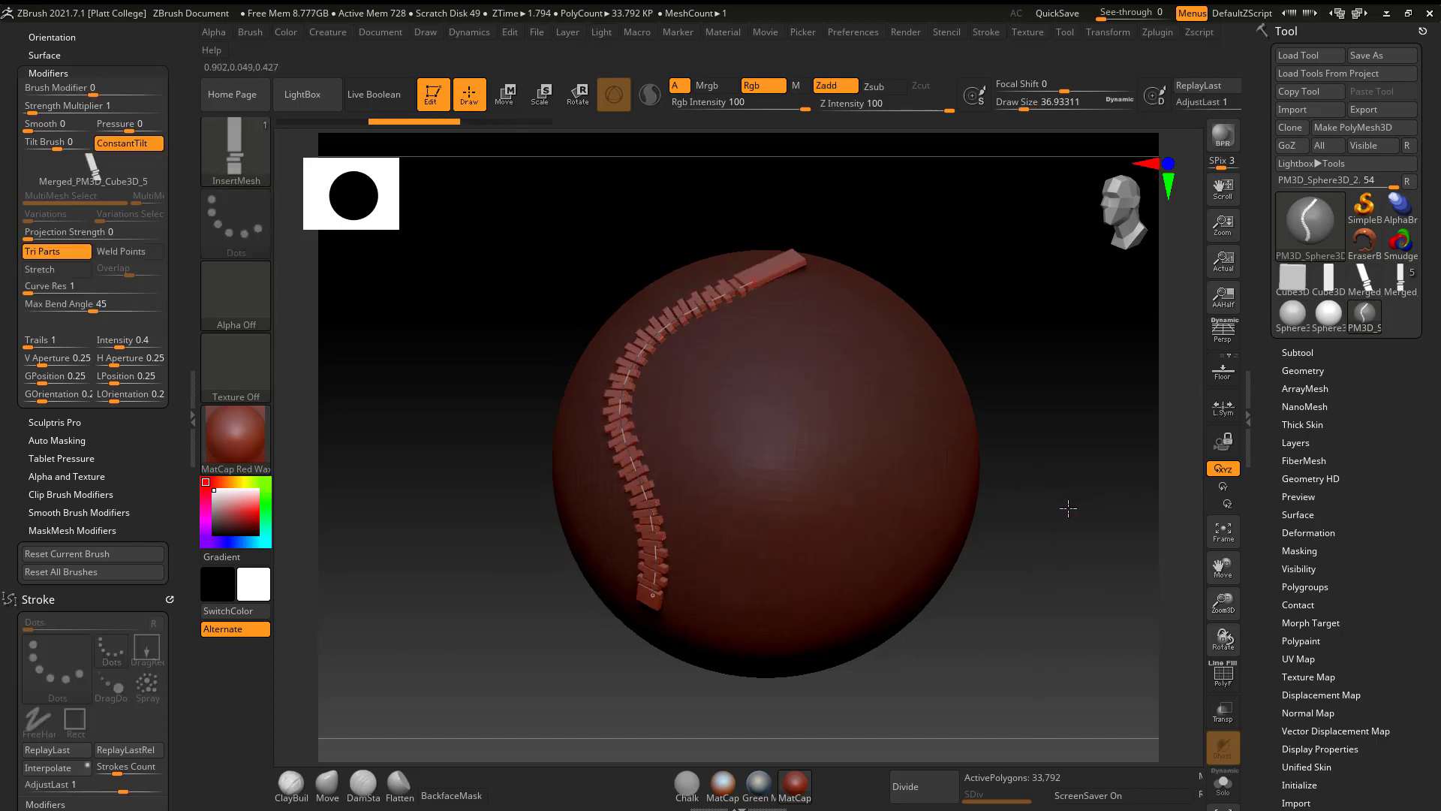
Step: Reduce Draw Size to about 23 and draw a second, finer S-shaped curve down the sphere beside the first
key(space)
drag(785, 333, 819, 333)
drag(824, 573, 788, 608)
key(ctrl+z)
key(space)
drag(844, 415, 822, 426)
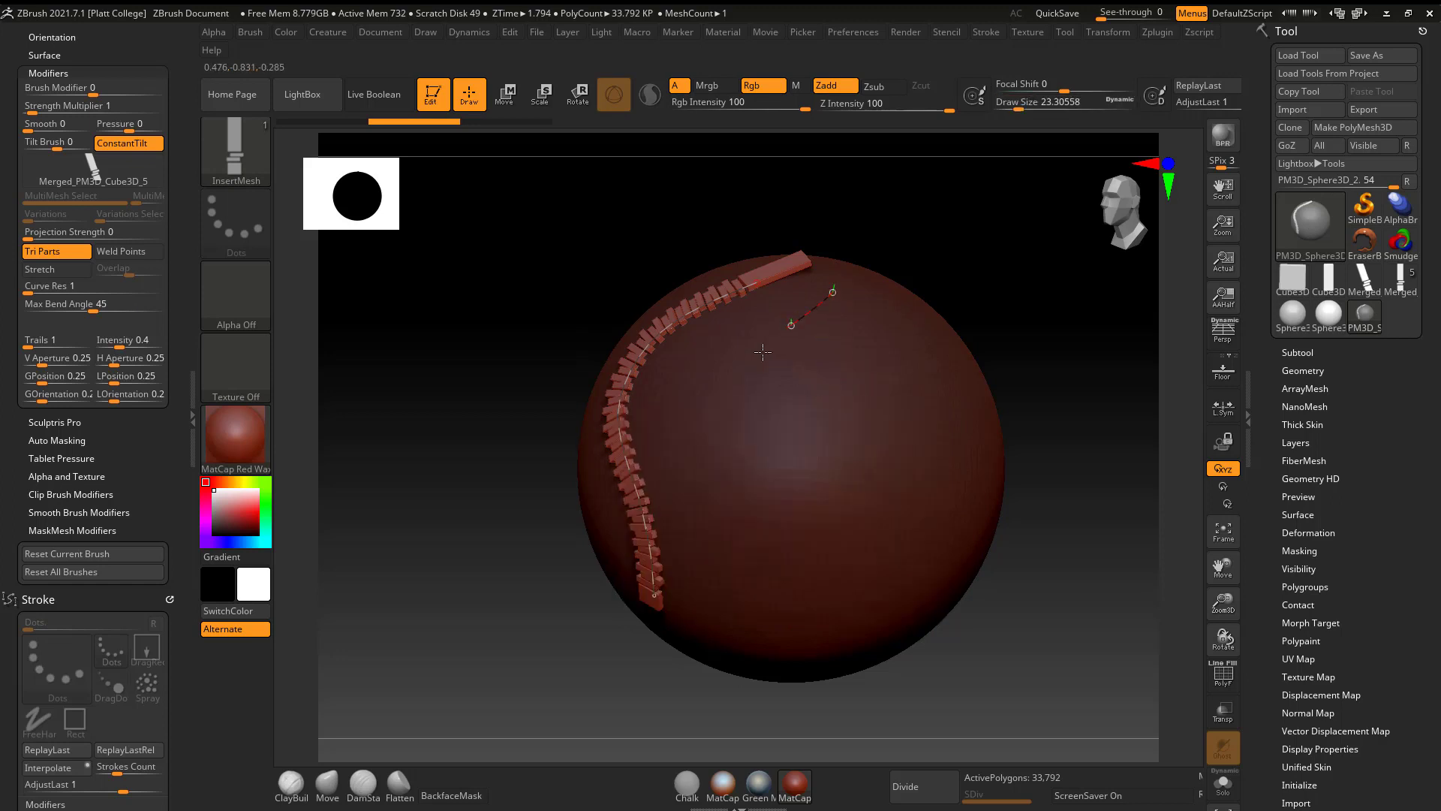
click(785, 593)
Step: Examine the start section and repeating middle pieces of the finer curve up close, comparing them with the first curve
drag(1039, 498, 1049, 412)
key(f)
alt+drag(1084, 466, 1069, 524)
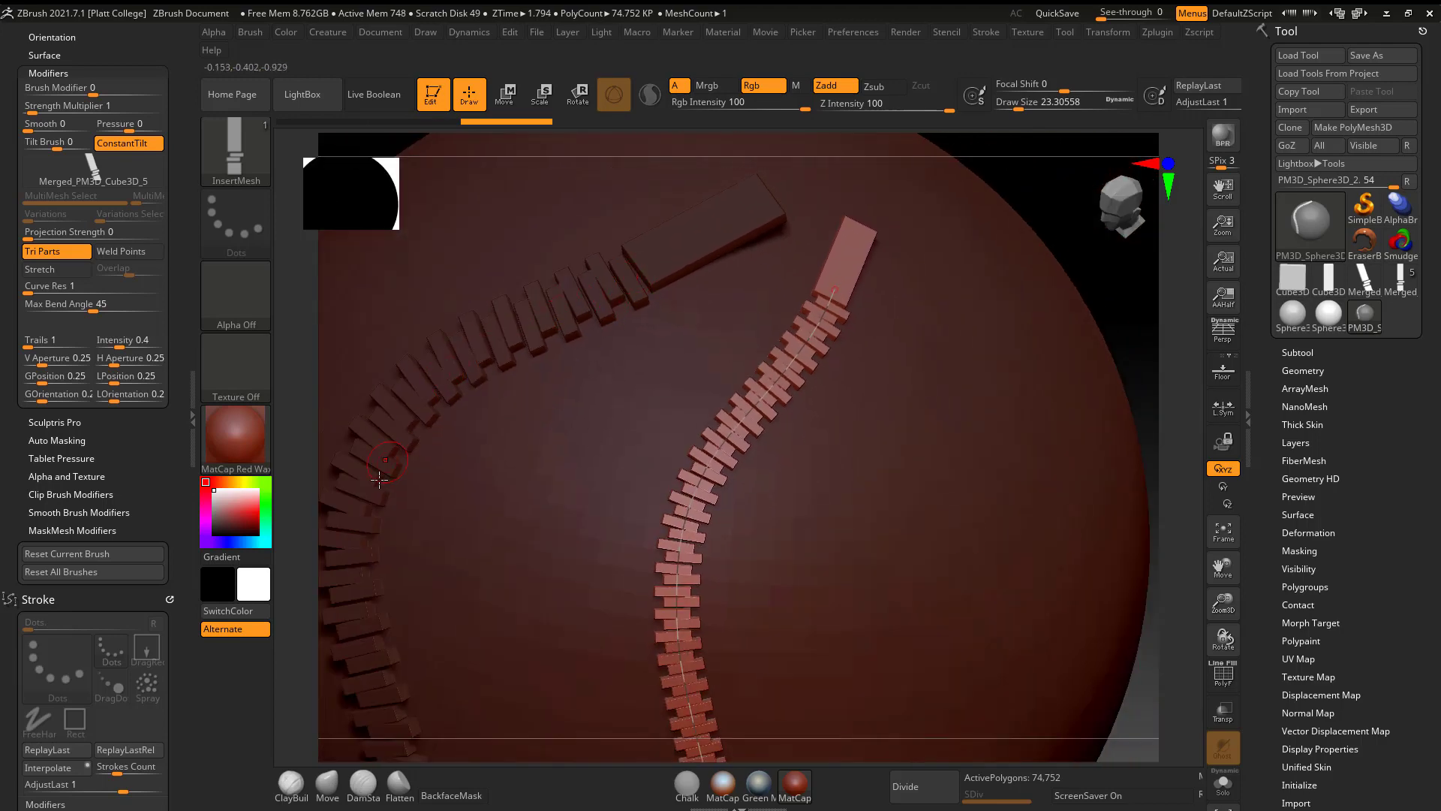
alt+drag(1107, 292, 1093, 429)
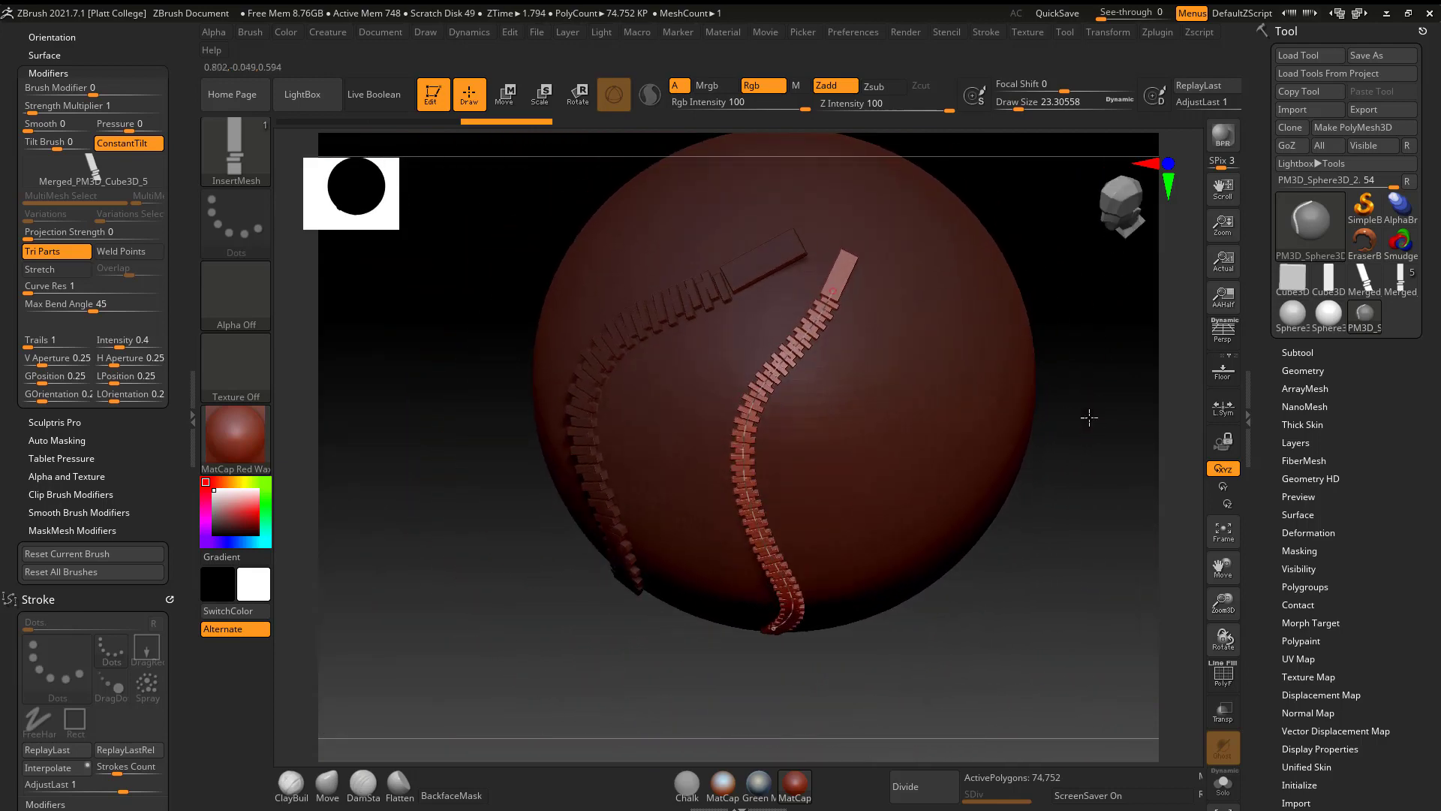
alt+drag(1090, 422, 1091, 467)
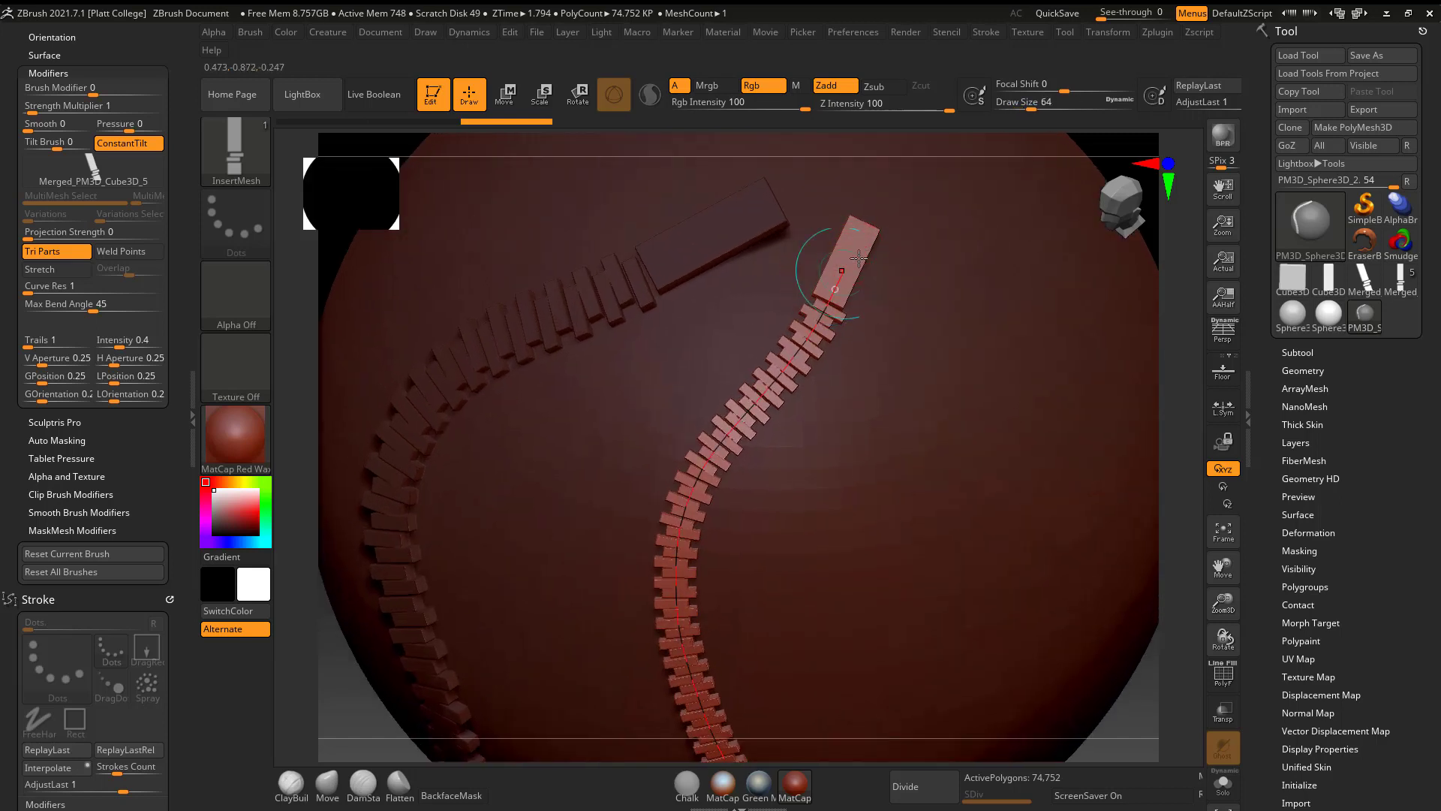
key(bracketright)
key(bracketright)
key(bracketright)
key(bracketleft)
key(bracketleft)
key(bracketleft)
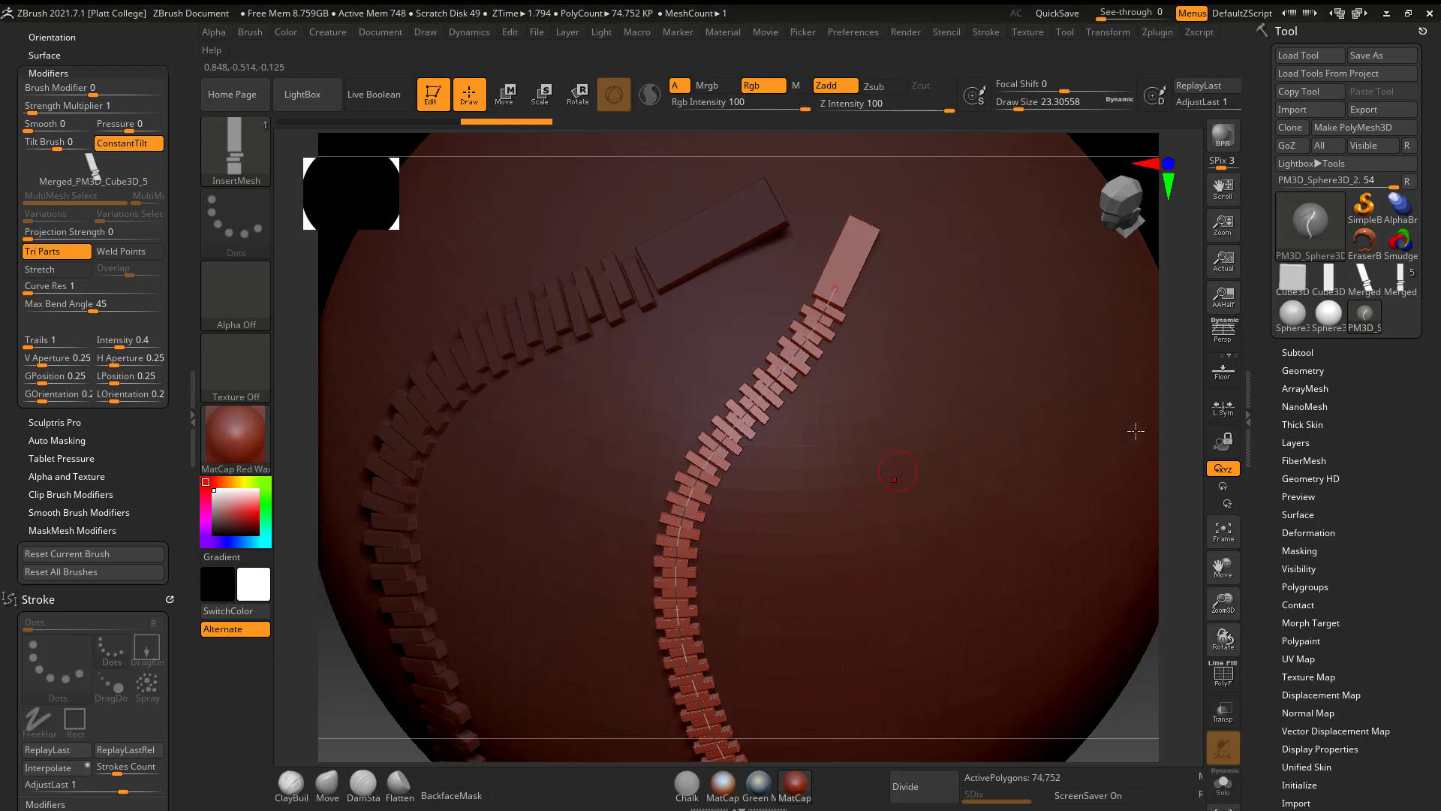
Step: Examine the end section at the bottom of the finer curve and how the whole curve follows the sphere
alt+drag(1178, 415, 1123, 335)
drag(1073, 465, 1040, 300)
key(bracketleft)
key(bracketleft)
key(bracketleft)
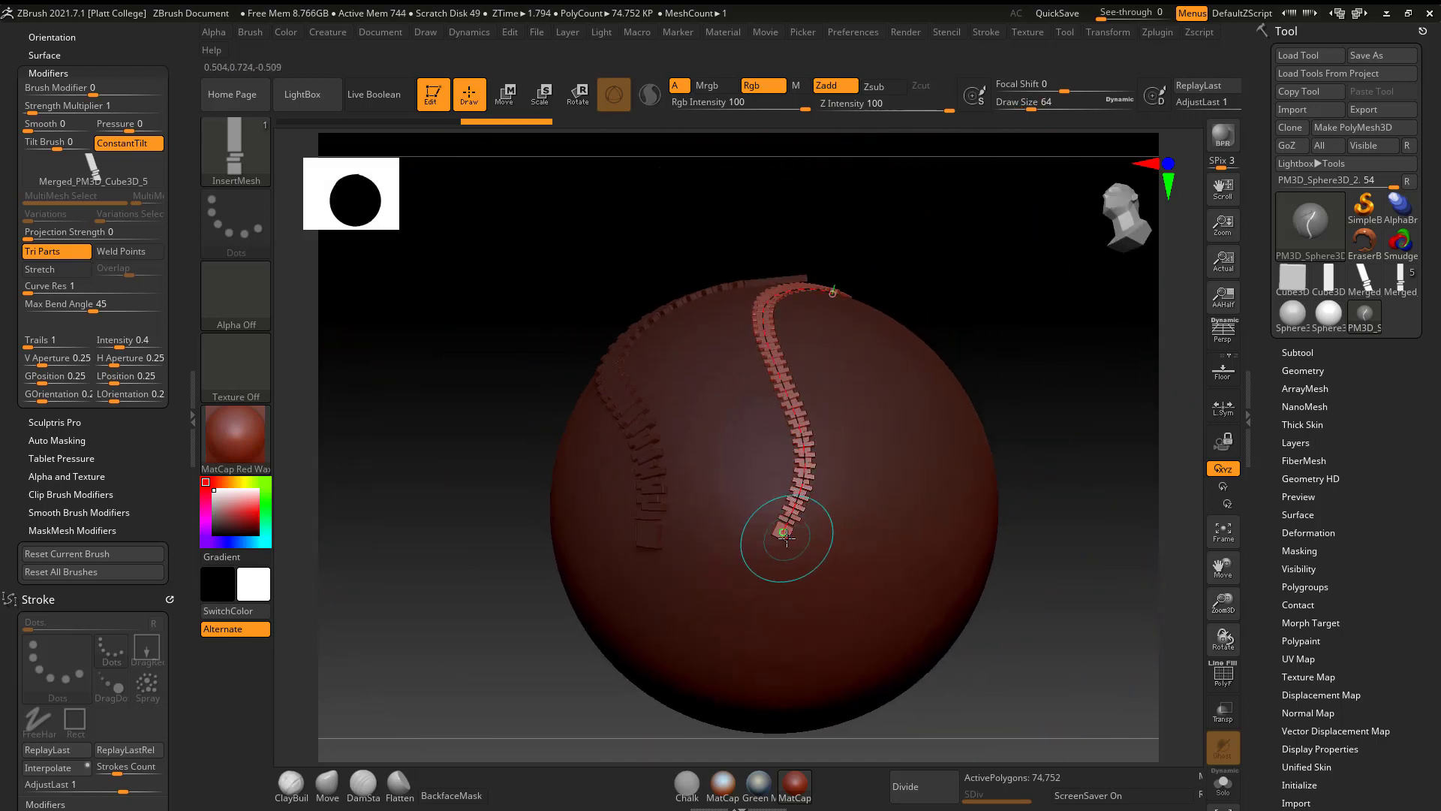
drag(1016, 329, 1012, 433)
alt+drag(1025, 299, 1044, 415)
click(814, 381)
key(f)
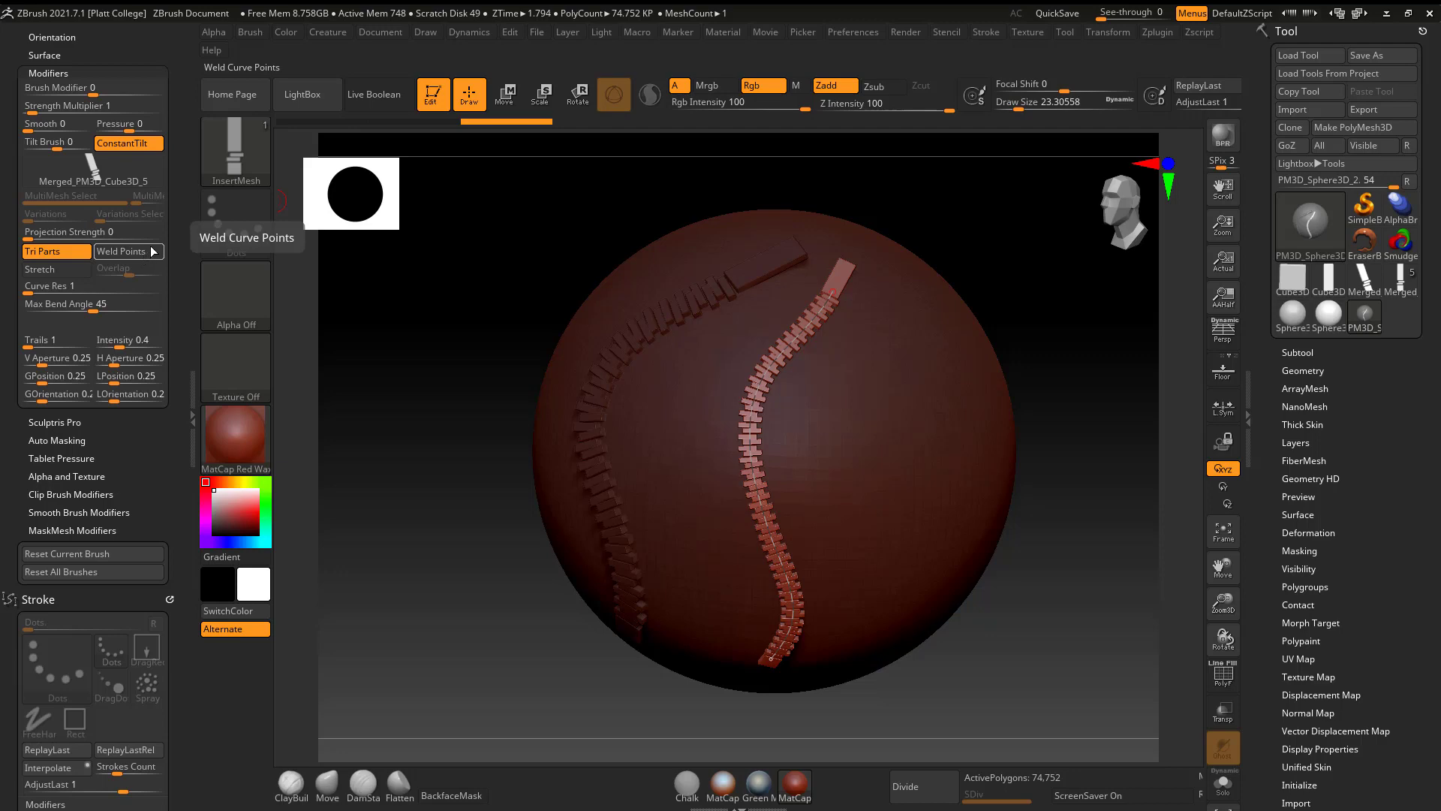
Step: Load the IMM Army Curve brush to view its meshes and Tank Tread modifiers, and switch to the IMM Curve brush
click(246, 146)
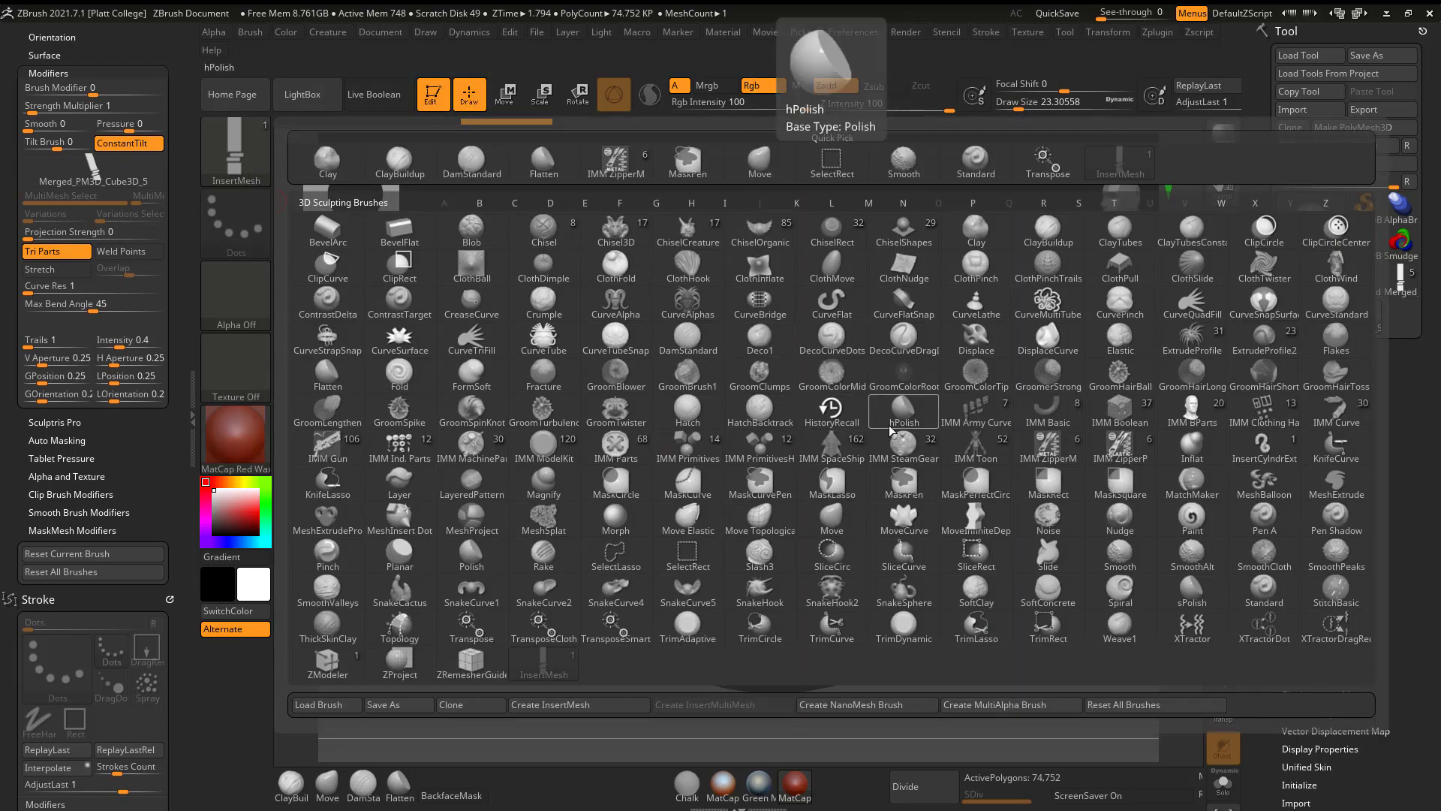
click(994, 418)
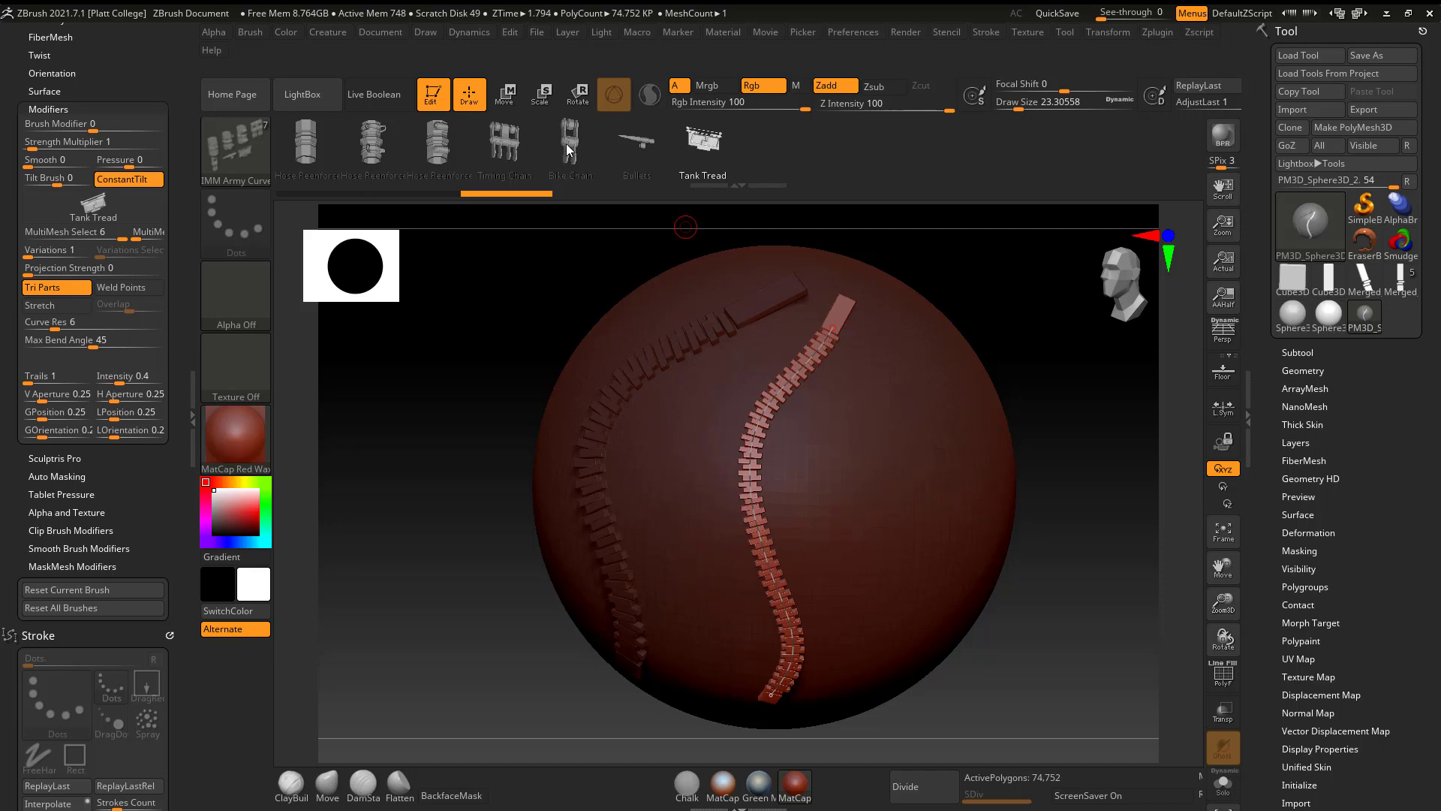
click(245, 150)
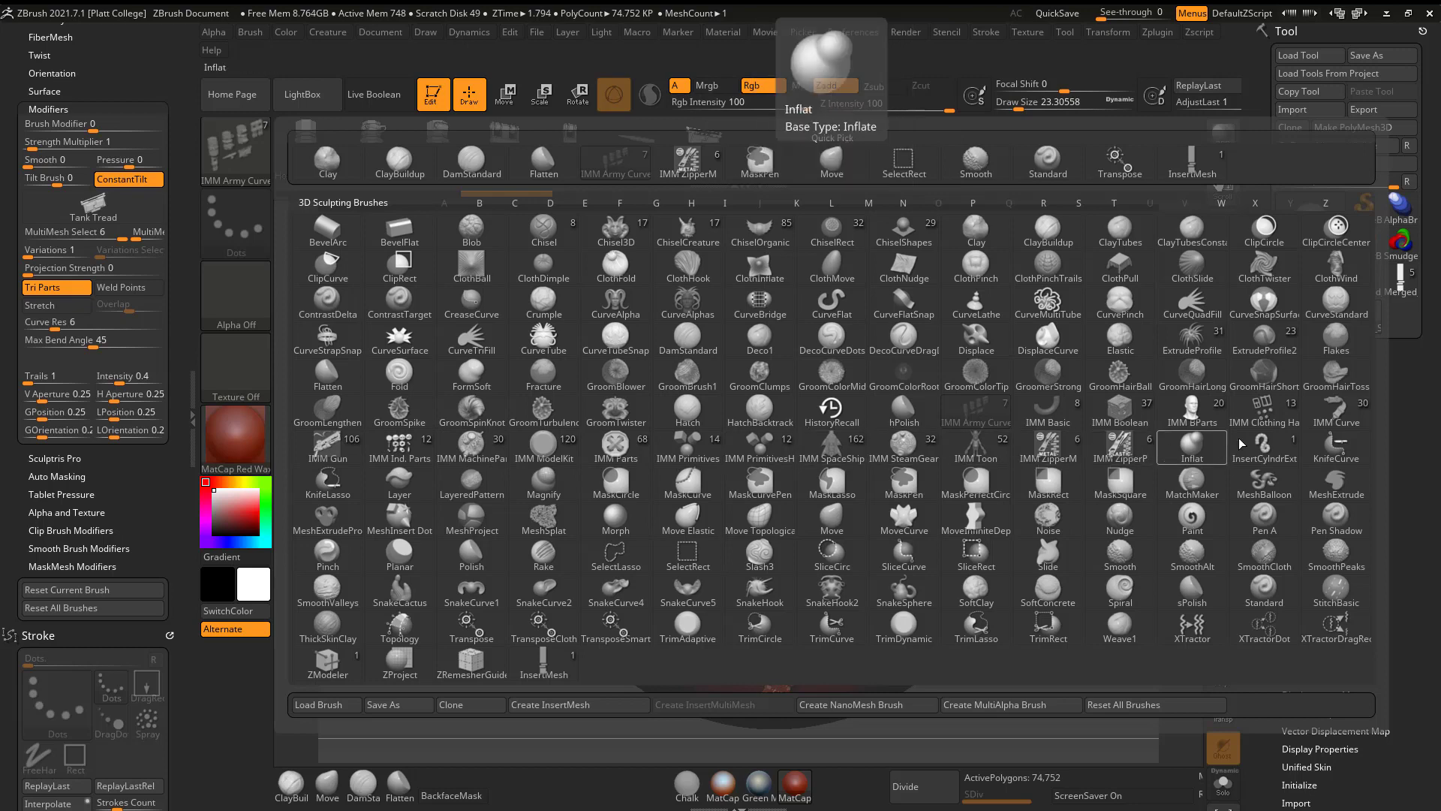
click(1325, 417)
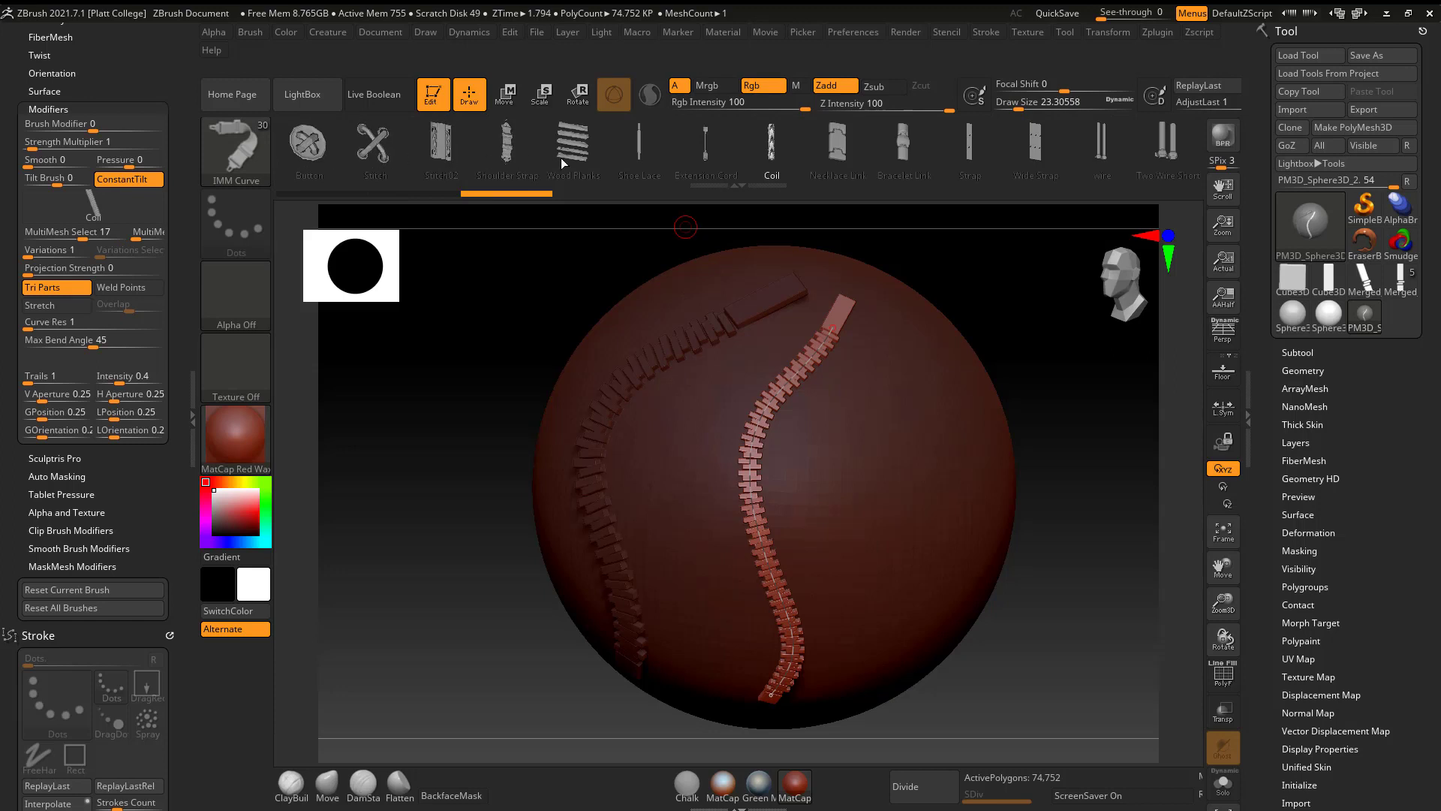
Step: Browse the IMM Curve meshes, selecting Bike Chain and Wood Planks to compare their Tri Parts and Curve Res modifiers
click(884, 164)
drag(619, 161, 406, 159)
mouse_move(892, 164)
mouse_down()
mouse_move(597, 159)
mouse_move(871, 159)
mouse_up()
drag(520, 152, 946, 156)
drag(569, 157, 803, 158)
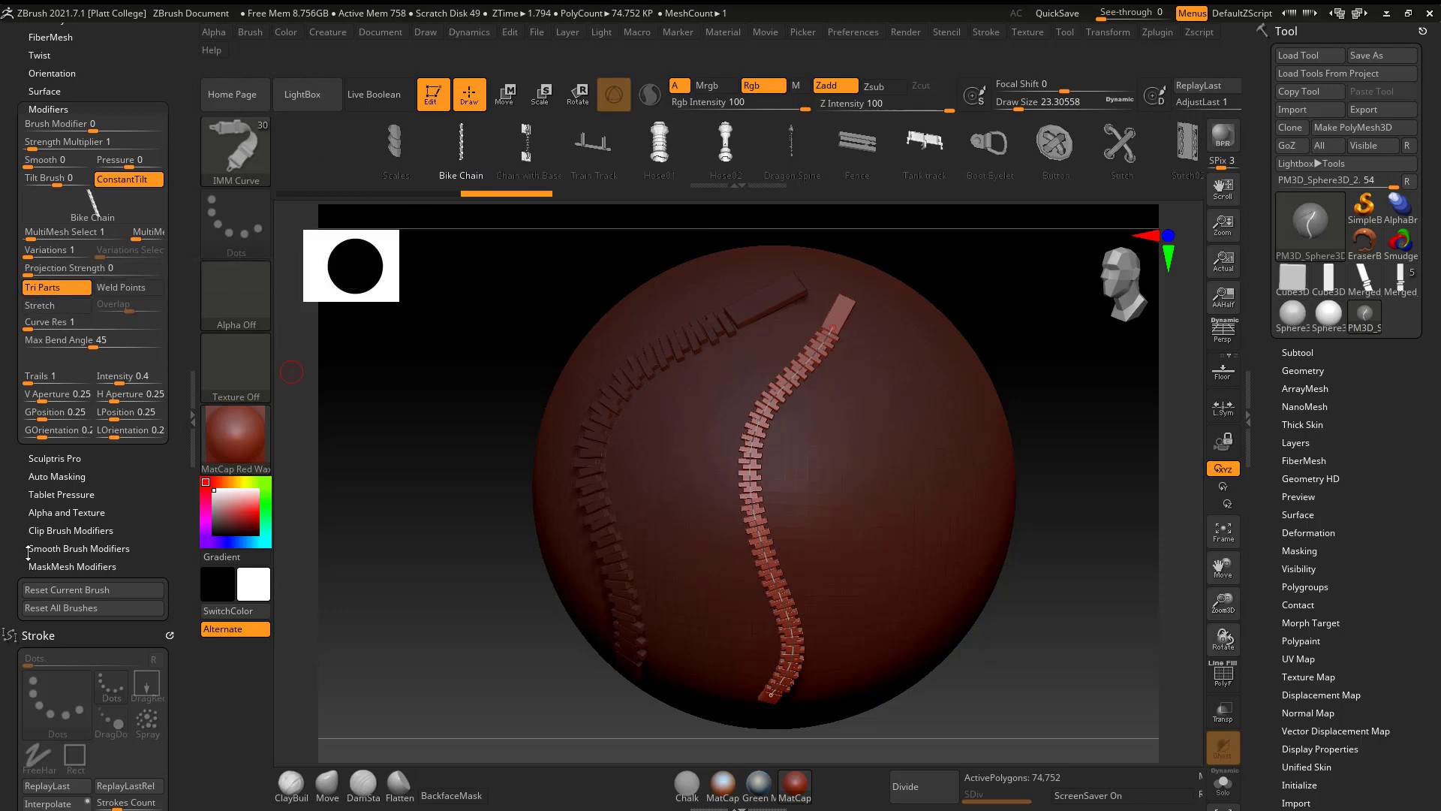
mouse_move(17, 616)
mouse_down()
mouse_move(18, 454)
mouse_move(17, 557)
mouse_up()
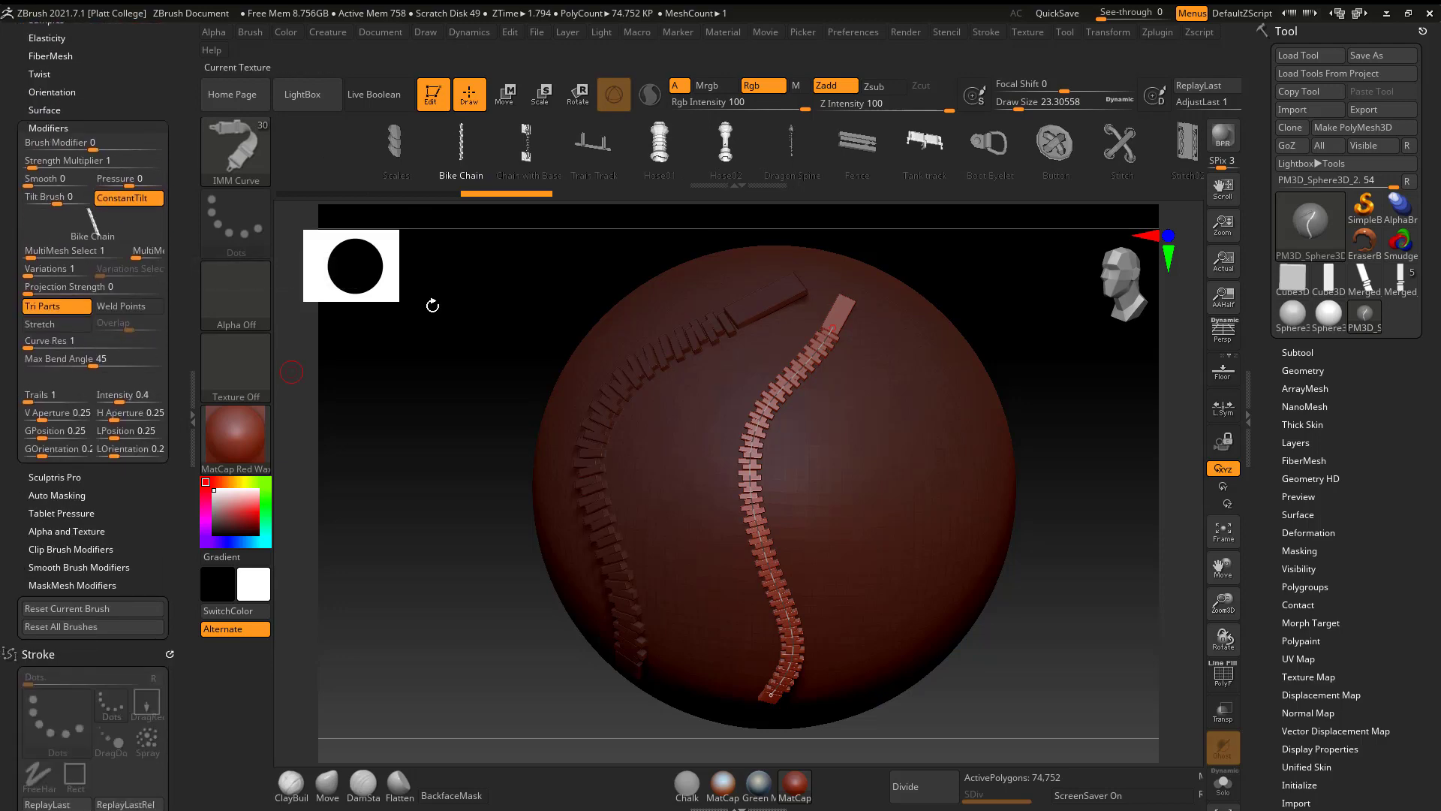
drag(1020, 165, 705, 170)
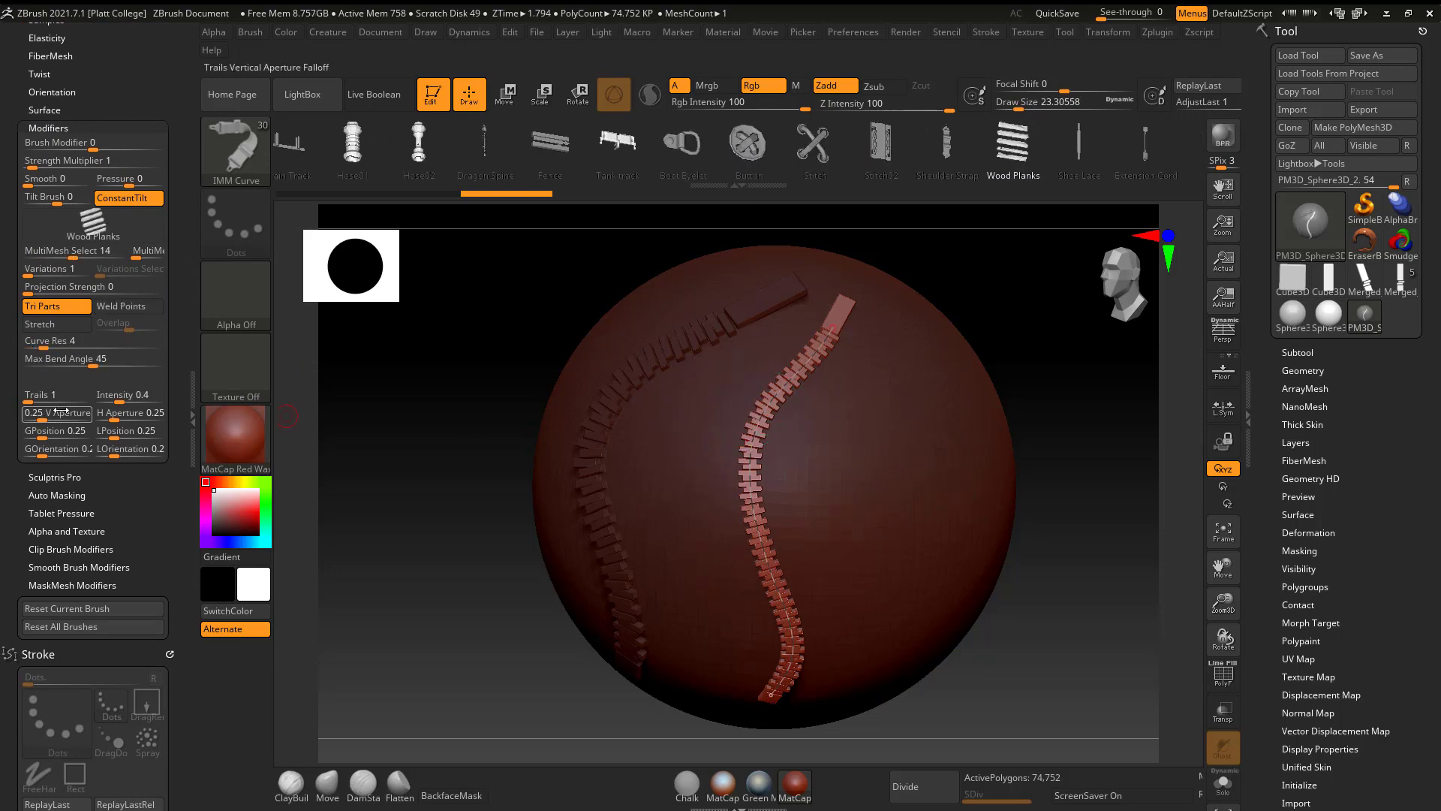
drag(488, 426, 479, 412)
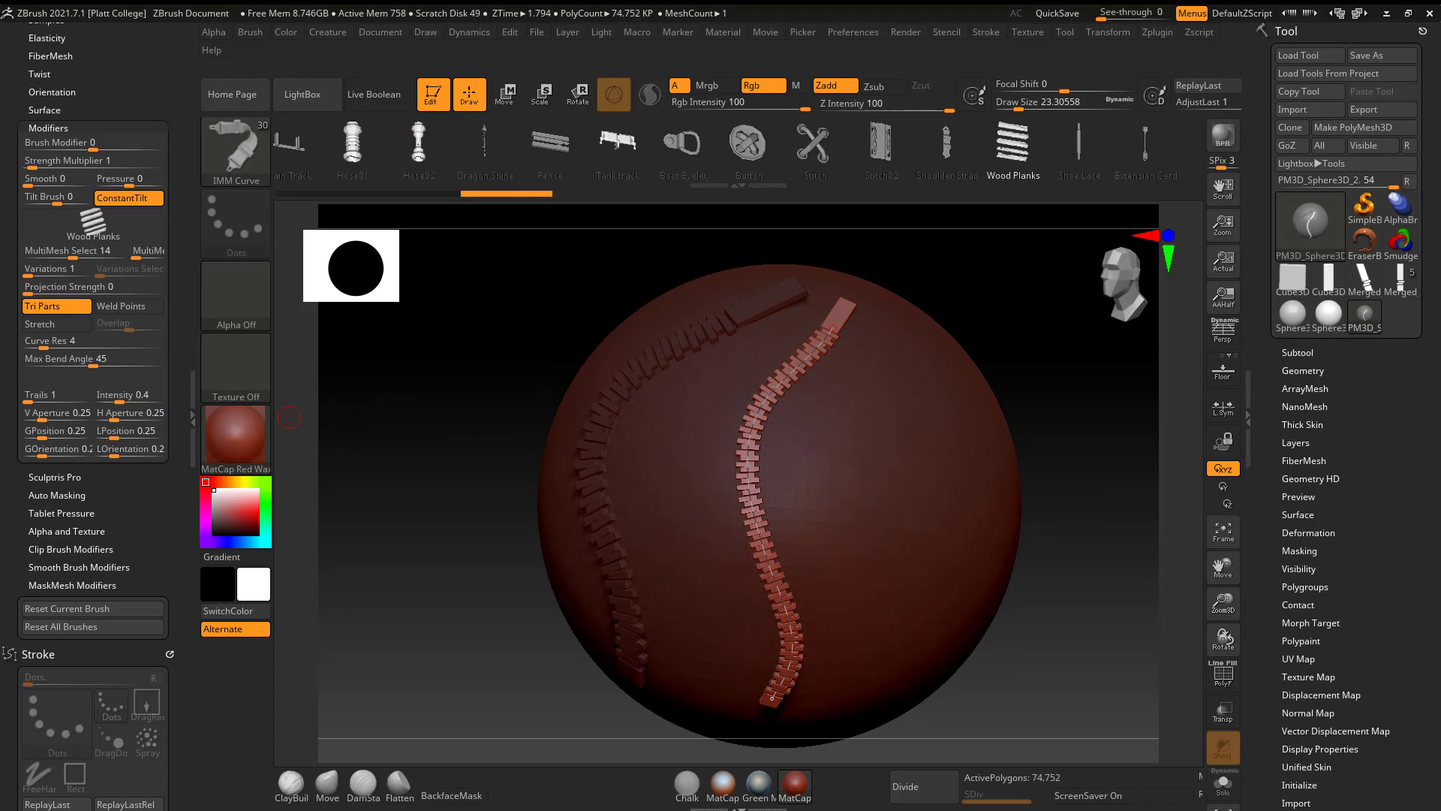